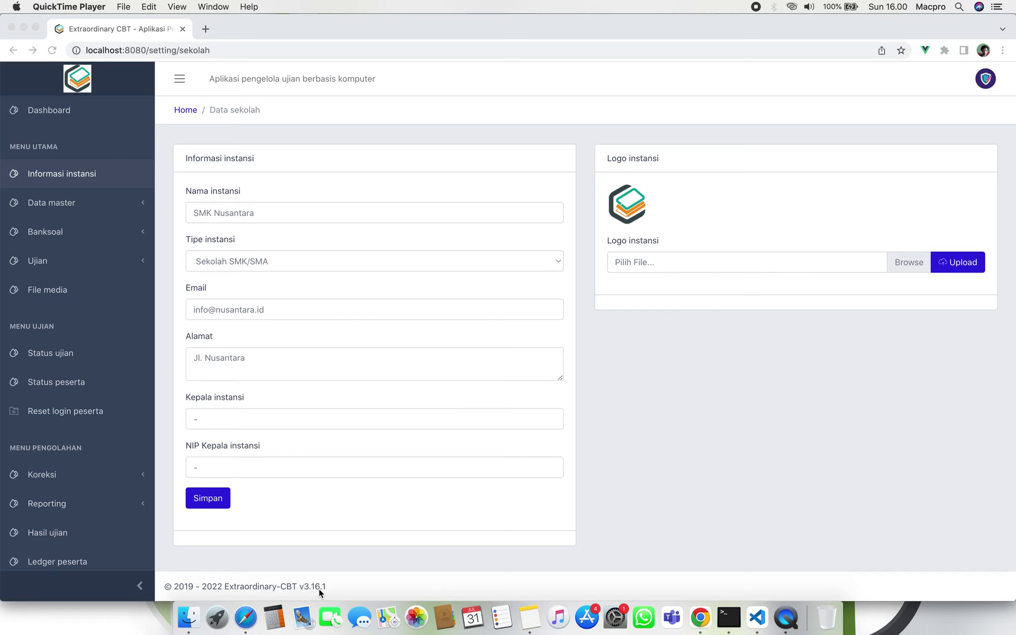
# Step: Bring the Chrome window with SMK Nusantara's Data sekolah page to the front
pyautogui.click(319, 589)
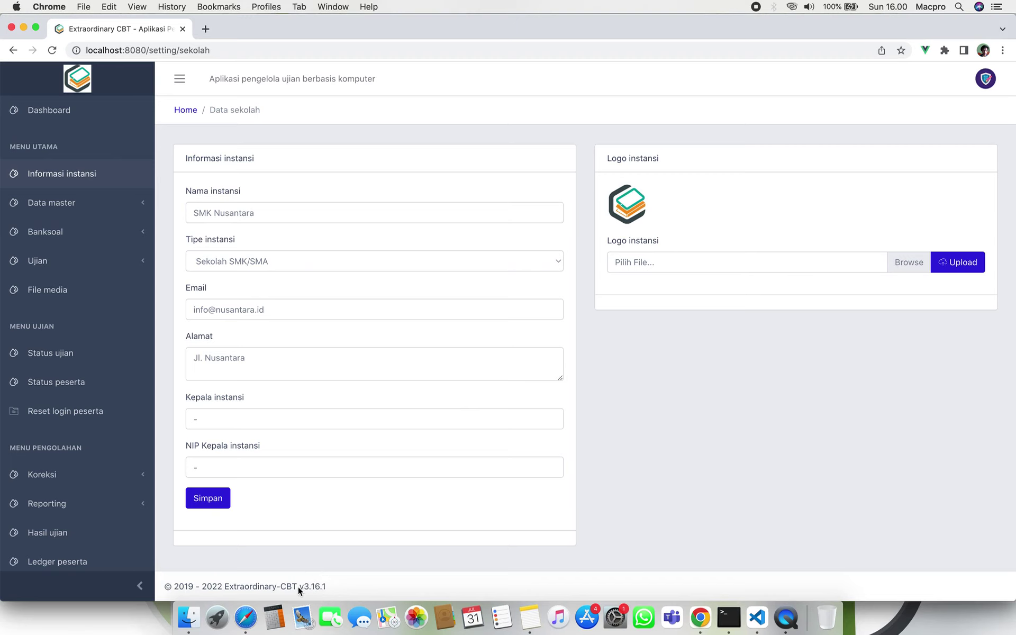
pyautogui.moveTo(303, 586); pyautogui.dragTo(335, 589)
pyautogui.click(309, 588)
pyautogui.moveTo(309, 587); pyautogui.dragTo(303, 586)
pyautogui.moveTo(320, 587)
pyautogui.mouseDown()
pyautogui.moveTo(312, 586)
pyautogui.moveTo(323, 588)
pyautogui.mouseUp()
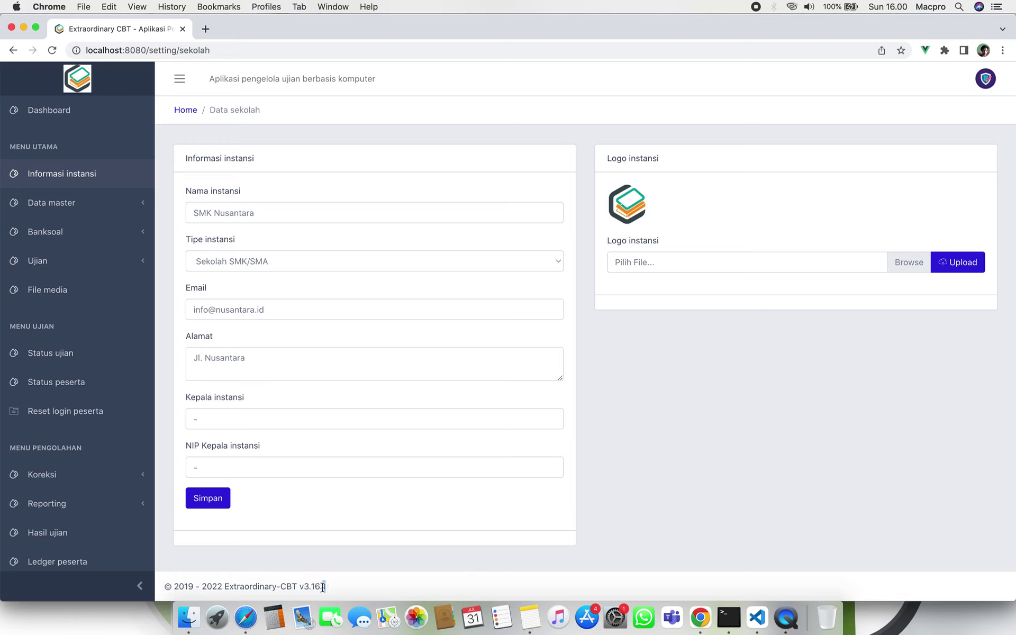
pyautogui.click(364, 585)
pyautogui.scroll(-5, 107, 364)
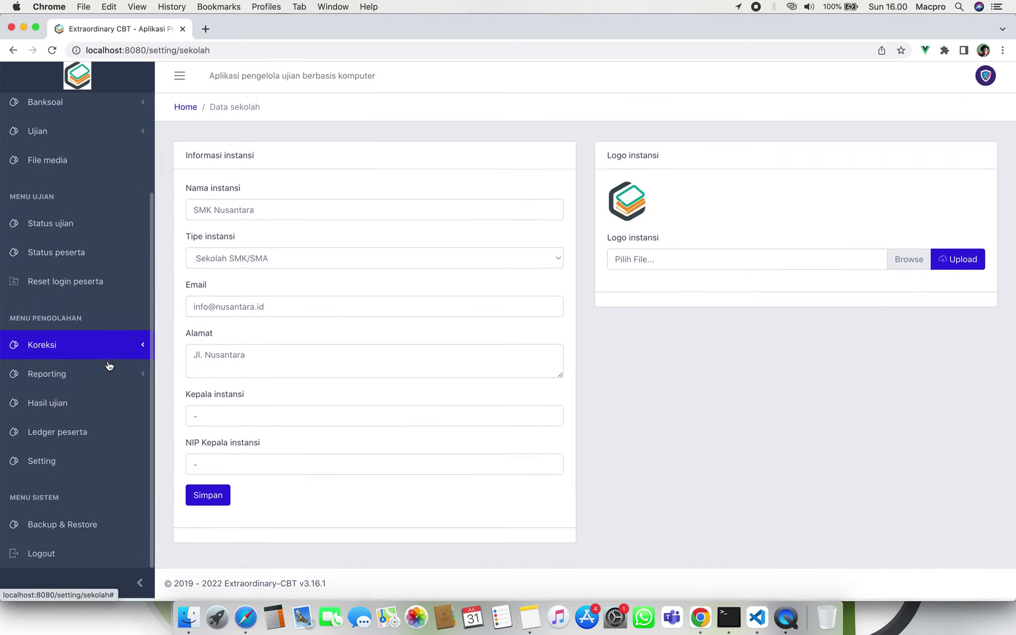
# Step: Open the Backup & Restore page from the sidebar and look over its contents
pyautogui.click(87, 535)
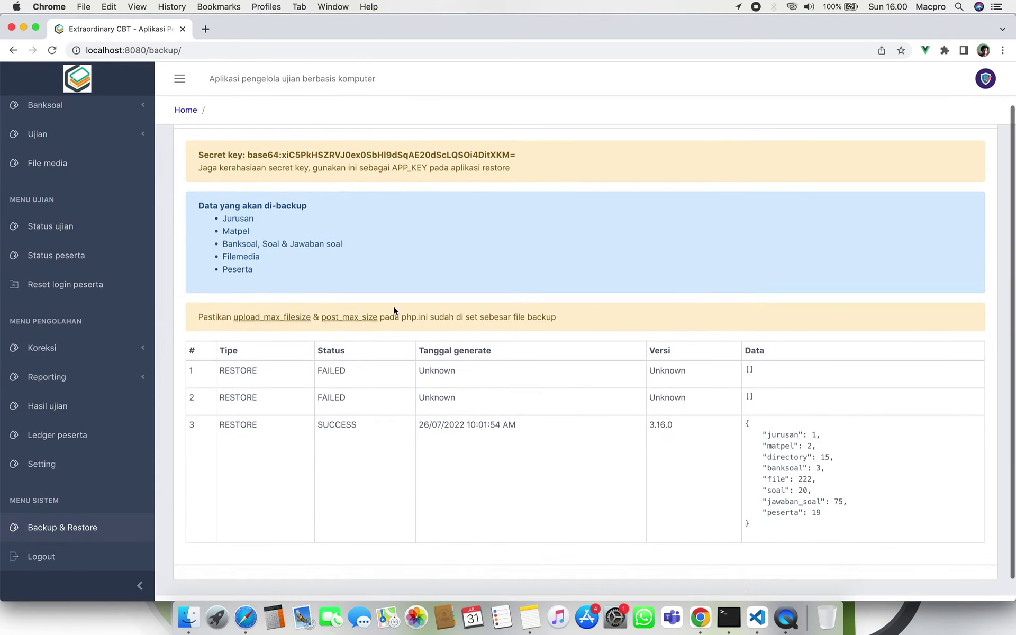
pyautogui.scroll(-1, 394, 311)
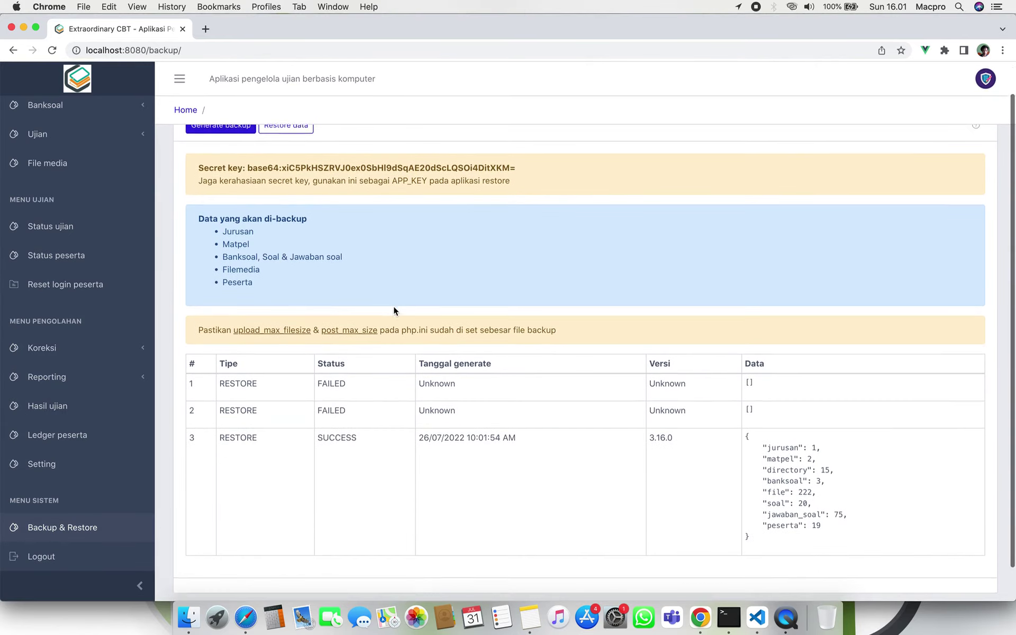
pyautogui.scroll(1, 394, 311)
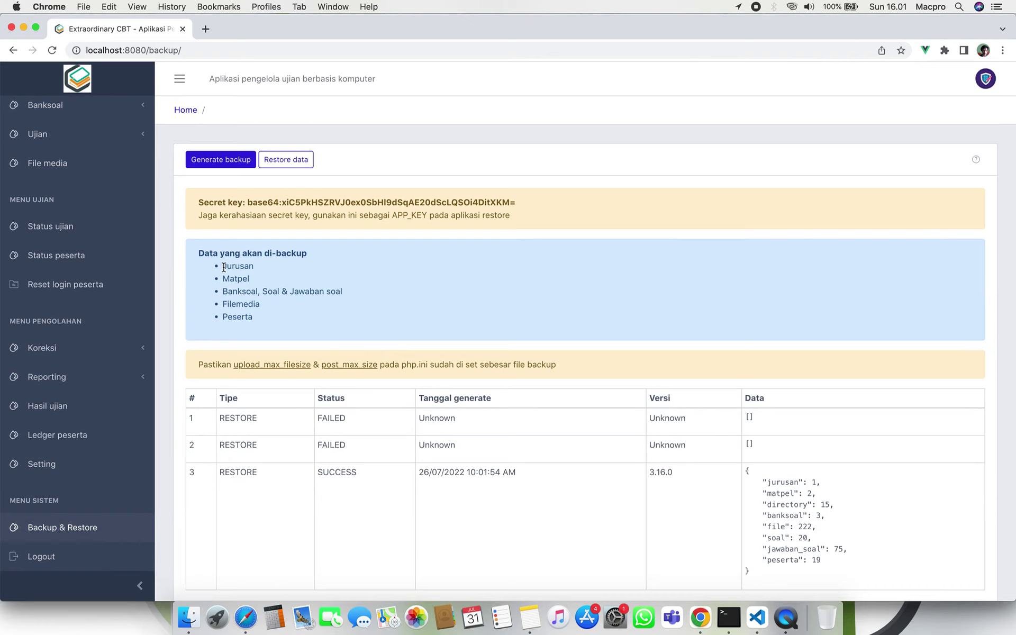
# Step: Highlight Jurusan through Filemedia in the 'Data yang akan di-backup' list
pyautogui.moveTo(224, 267); pyautogui.dragTo(260, 288)
pyautogui.moveTo(223, 304); pyautogui.dragTo(202, 257)
pyautogui.click(259, 315)
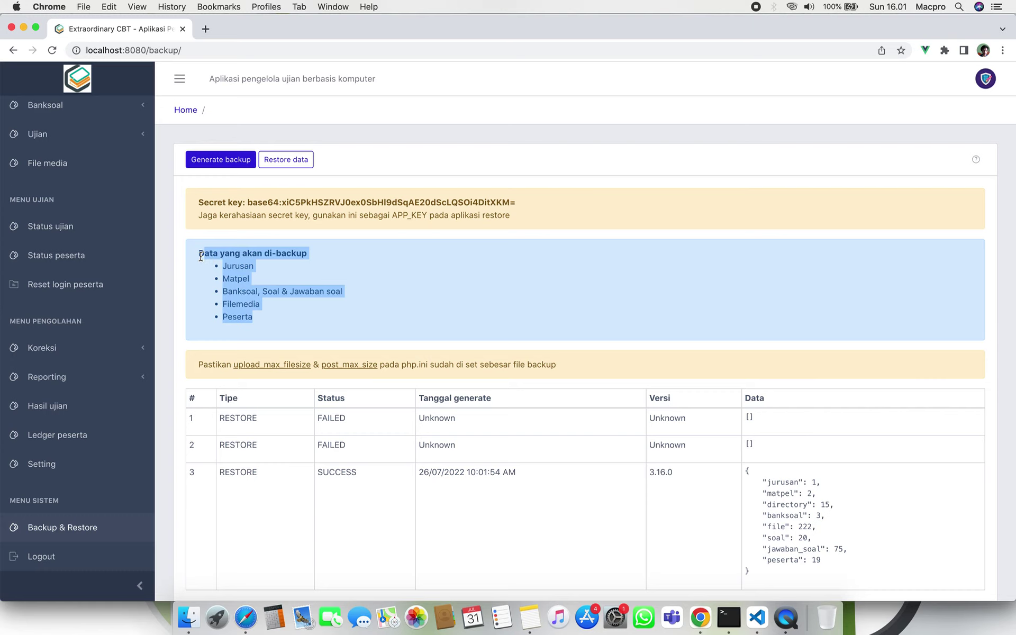
pyautogui.moveTo(199, 253)
pyautogui.mouseDown()
pyautogui.moveTo(270, 308)
pyautogui.moveTo(268, 322)
pyautogui.moveTo(200, 253)
pyautogui.mouseUp()
pyautogui.click(197, 253)
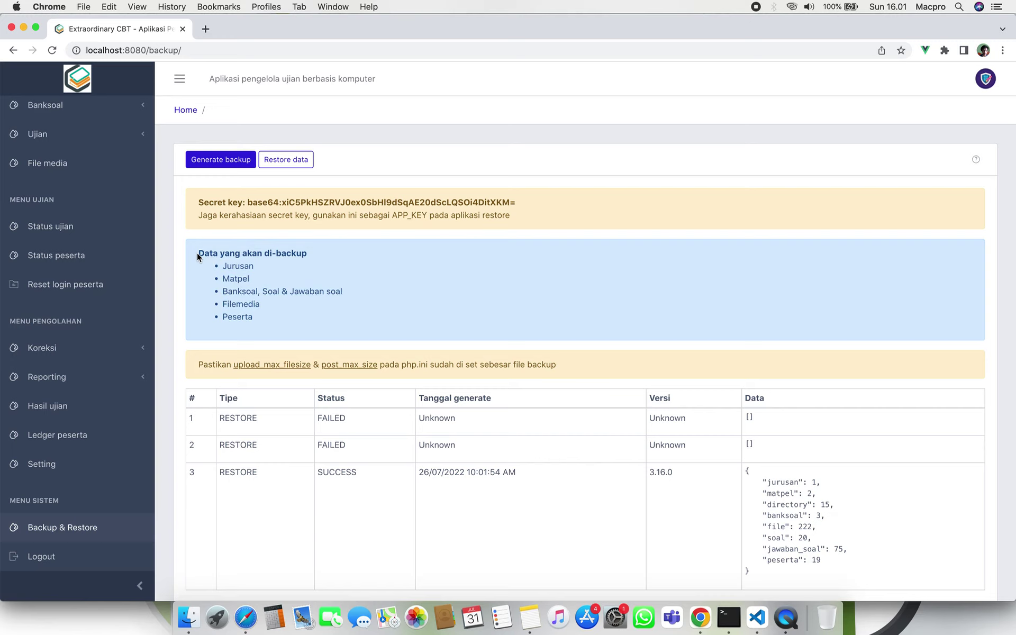
pyautogui.moveTo(248, 202); pyautogui.dragTo(521, 204)
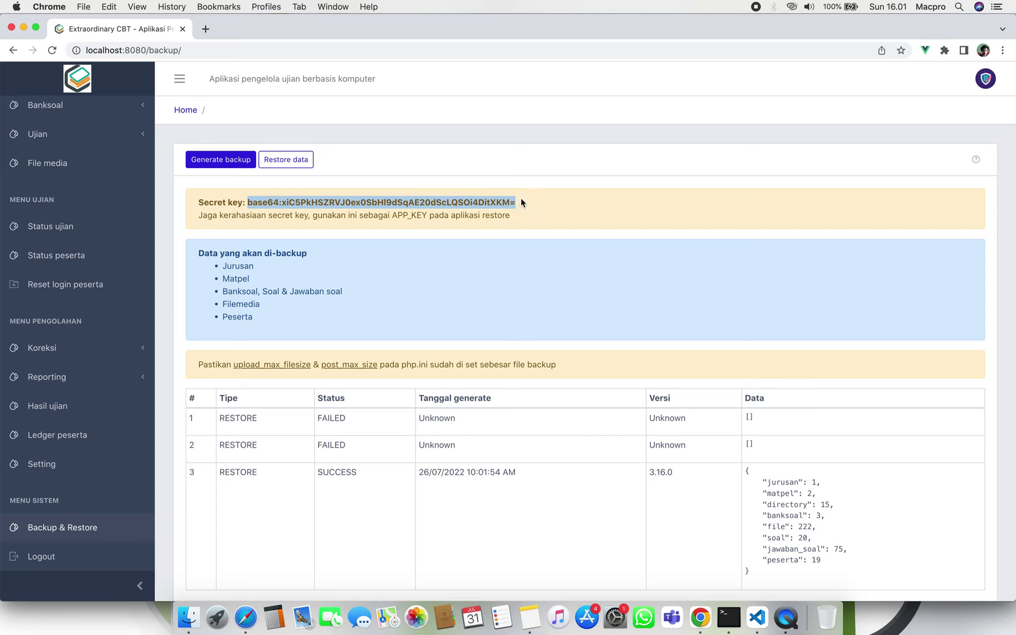
pyautogui.click(249, 202)
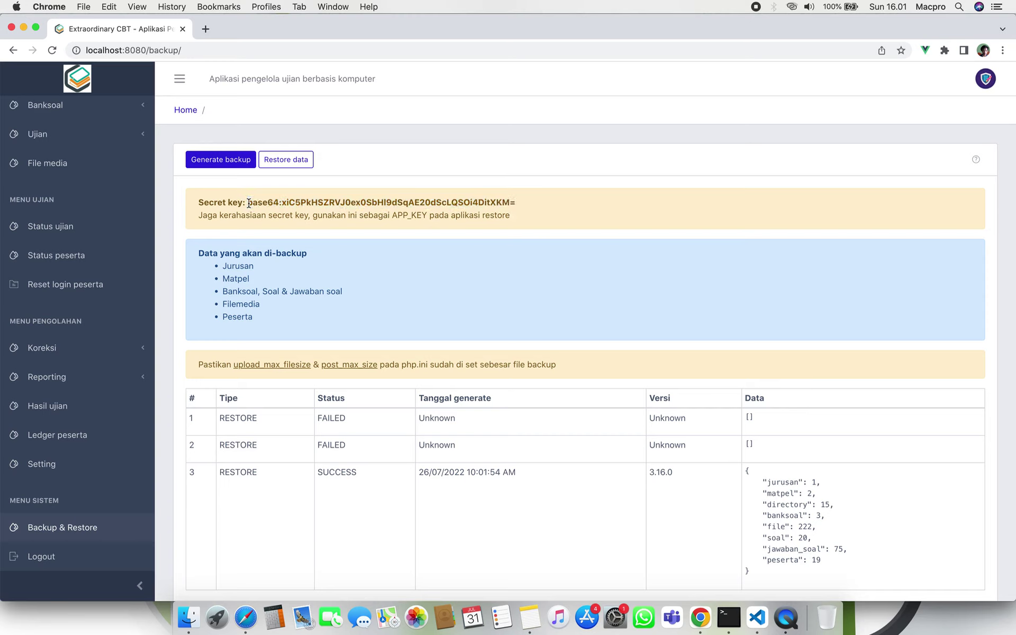
pyautogui.moveTo(249, 202); pyautogui.dragTo(461, 206)
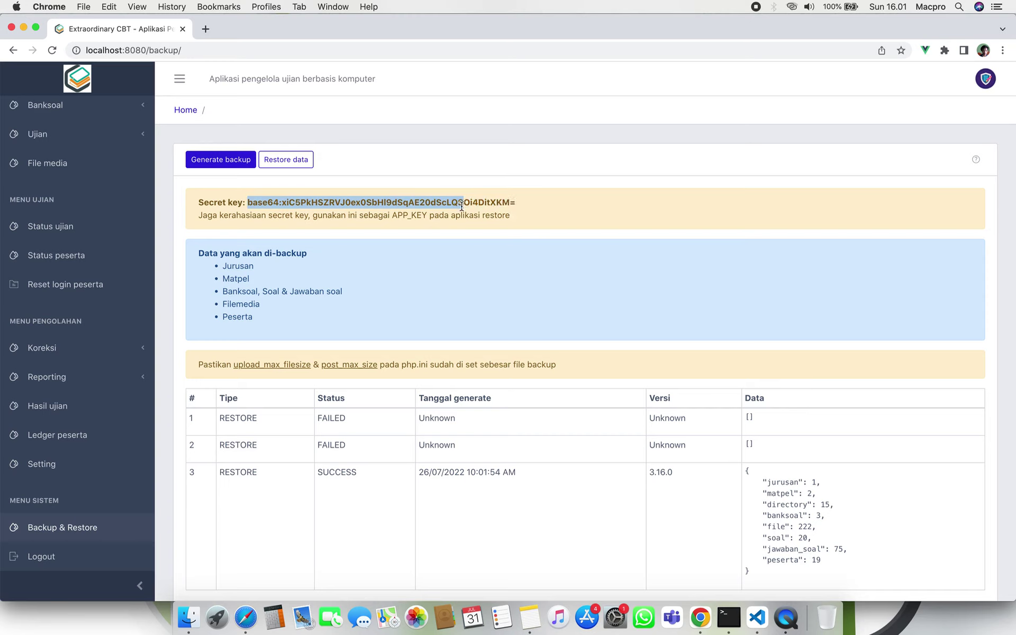
pyautogui.click(461, 206)
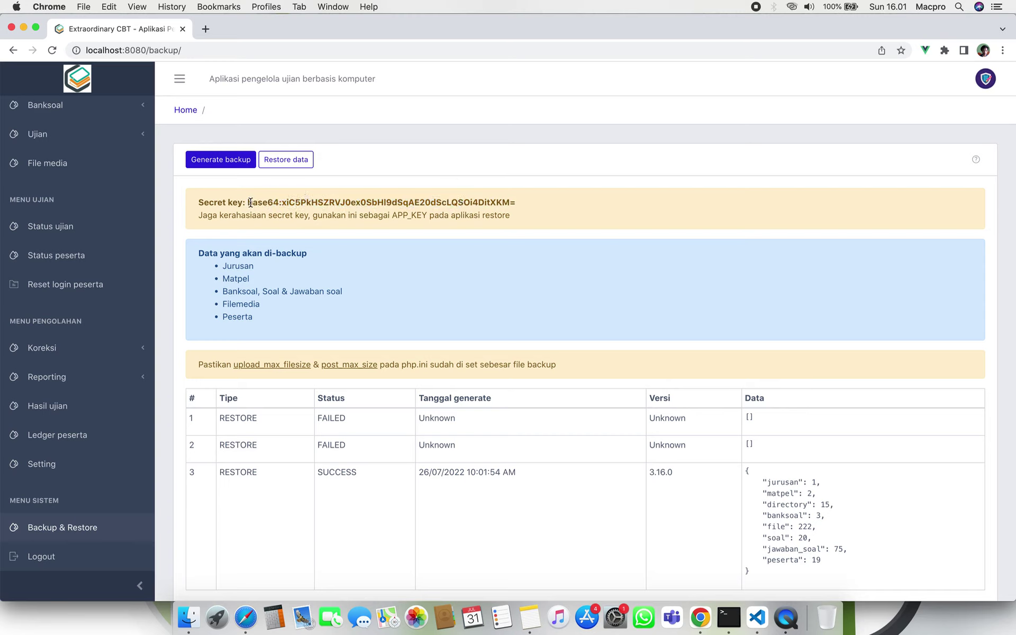
pyautogui.moveTo(251, 203); pyautogui.dragTo(527, 209)
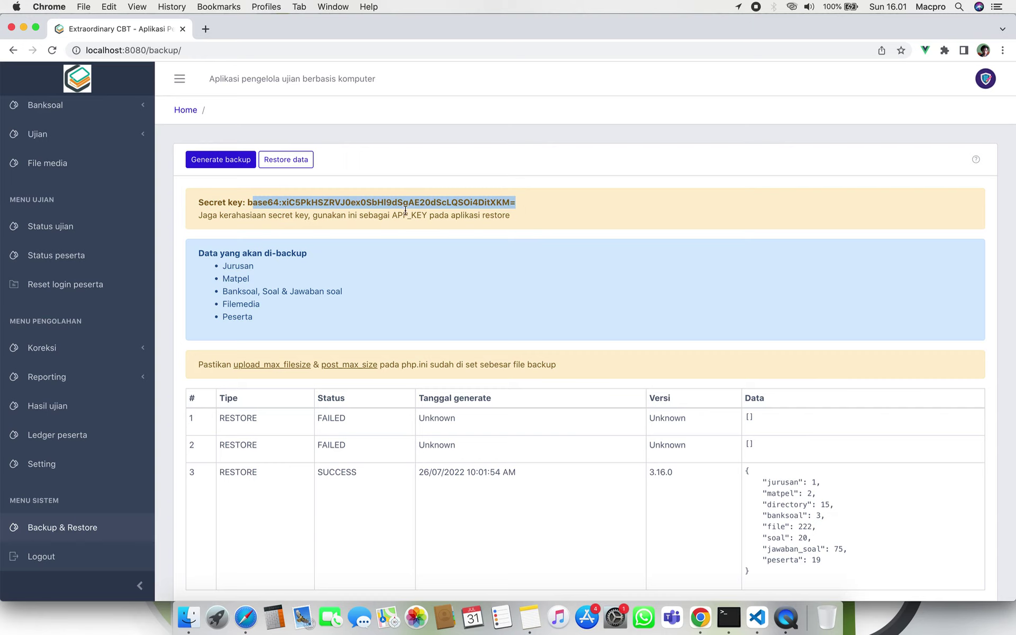
pyautogui.moveTo(248, 203); pyautogui.dragTo(526, 207)
pyautogui.click(260, 227)
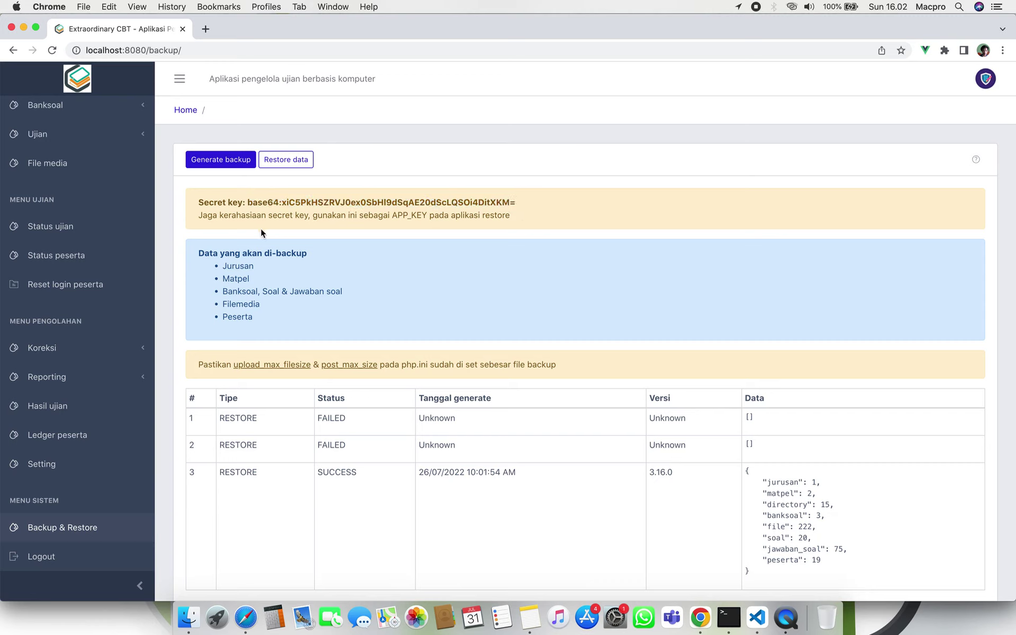
pyautogui.moveTo(249, 202); pyautogui.dragTo(293, 202)
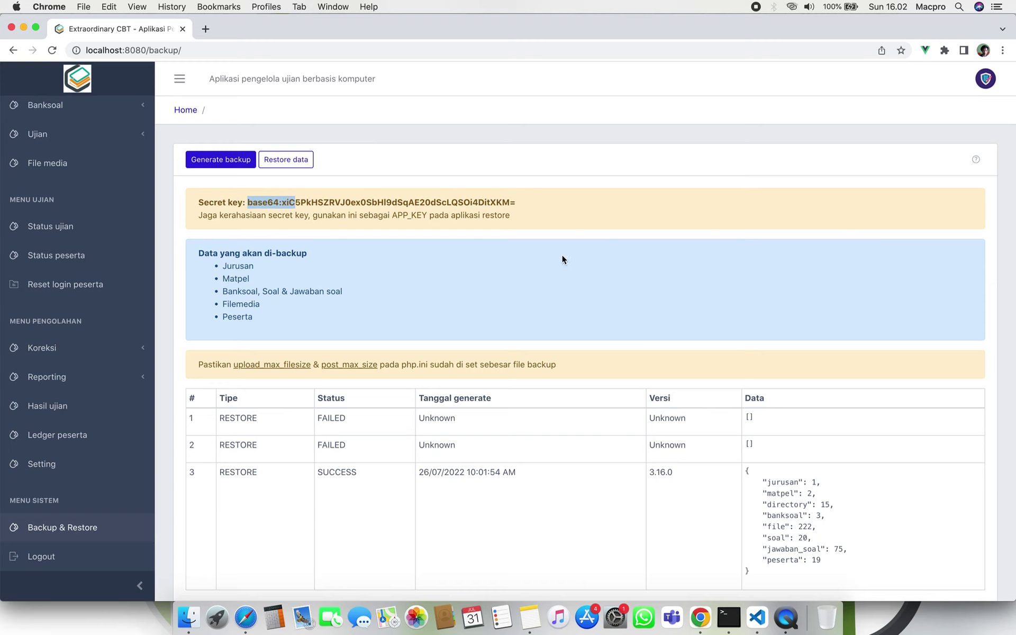
pyautogui.doubleClick(435, 203)
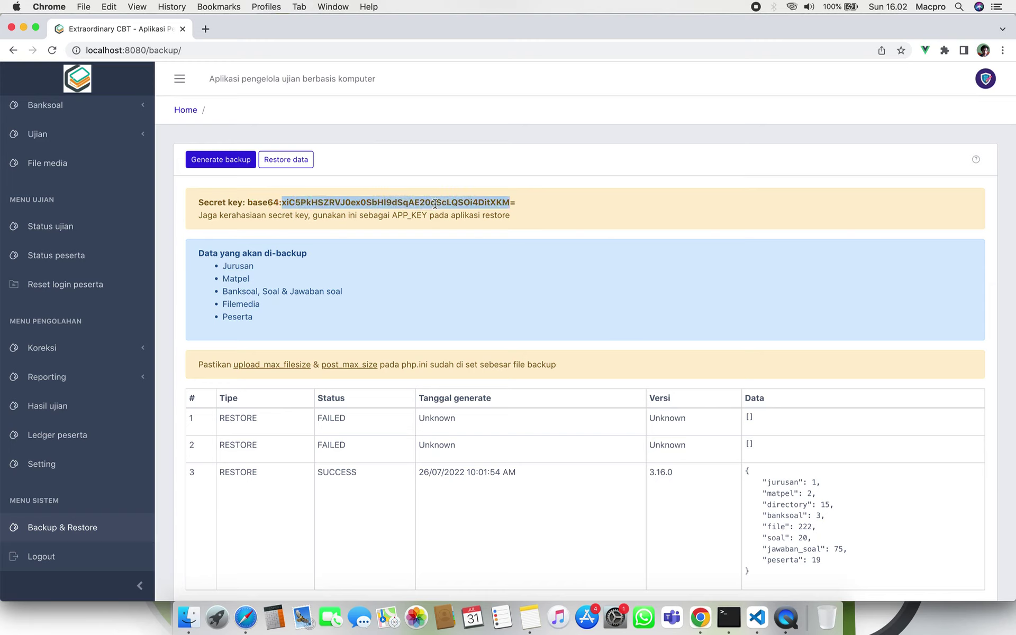
pyautogui.click(435, 204)
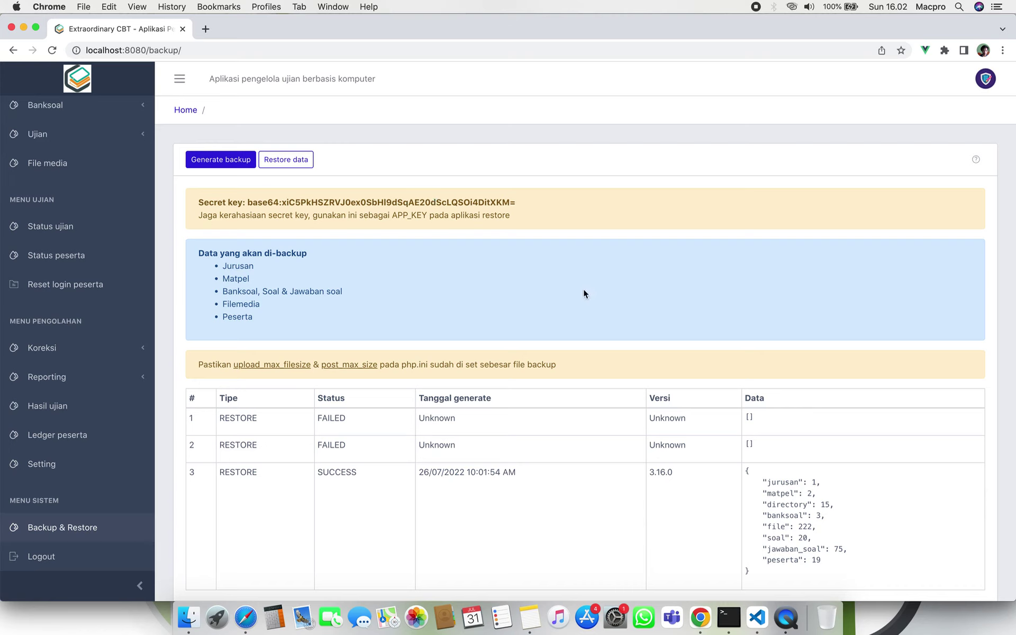
pyautogui.moveTo(248, 203); pyautogui.dragTo(488, 205)
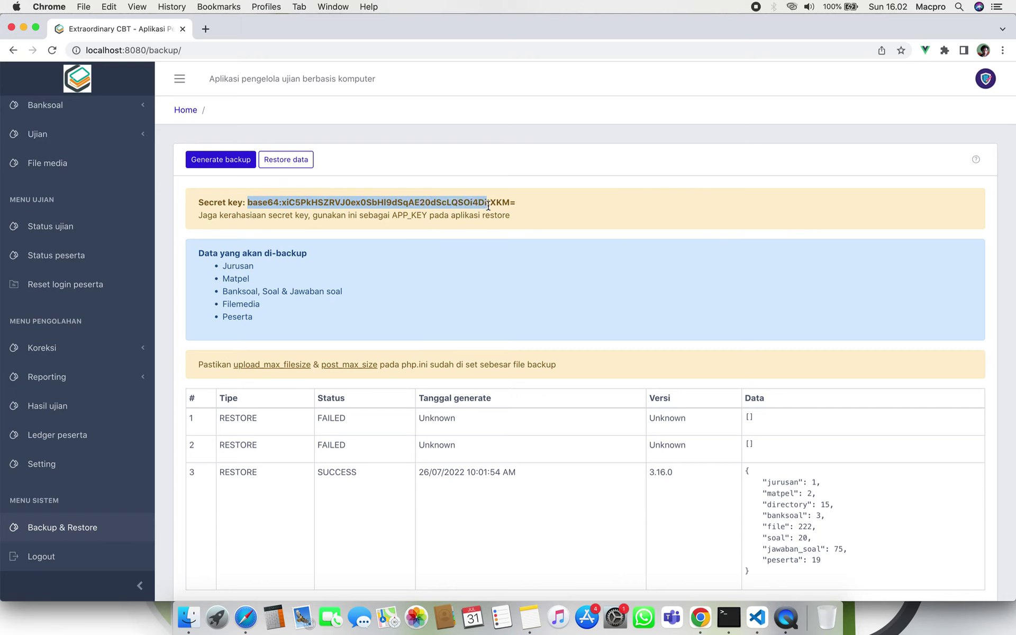
pyautogui.click(249, 203)
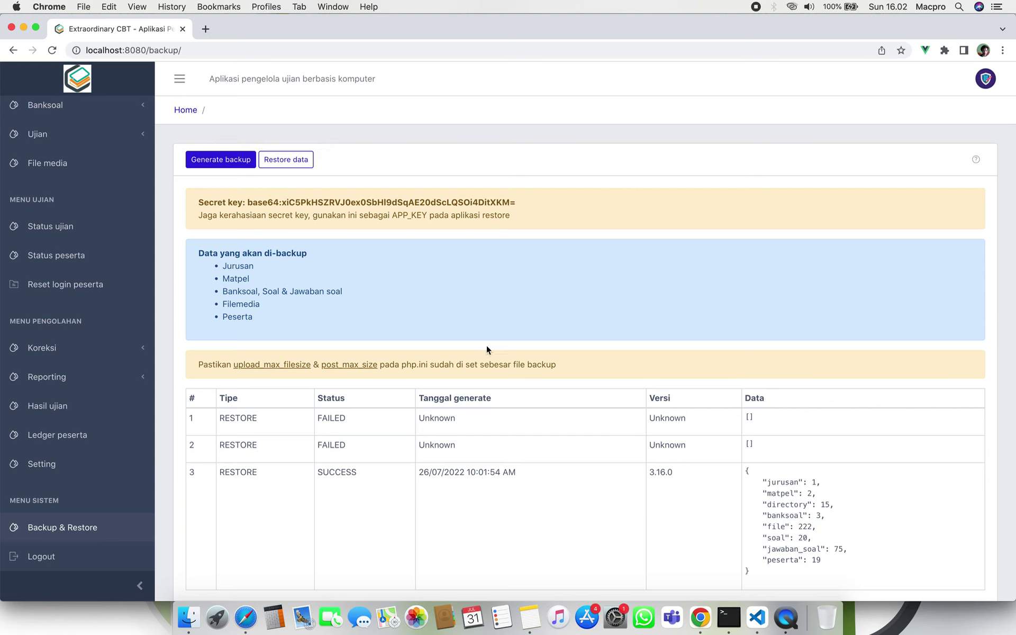
pyautogui.click(530, 615)
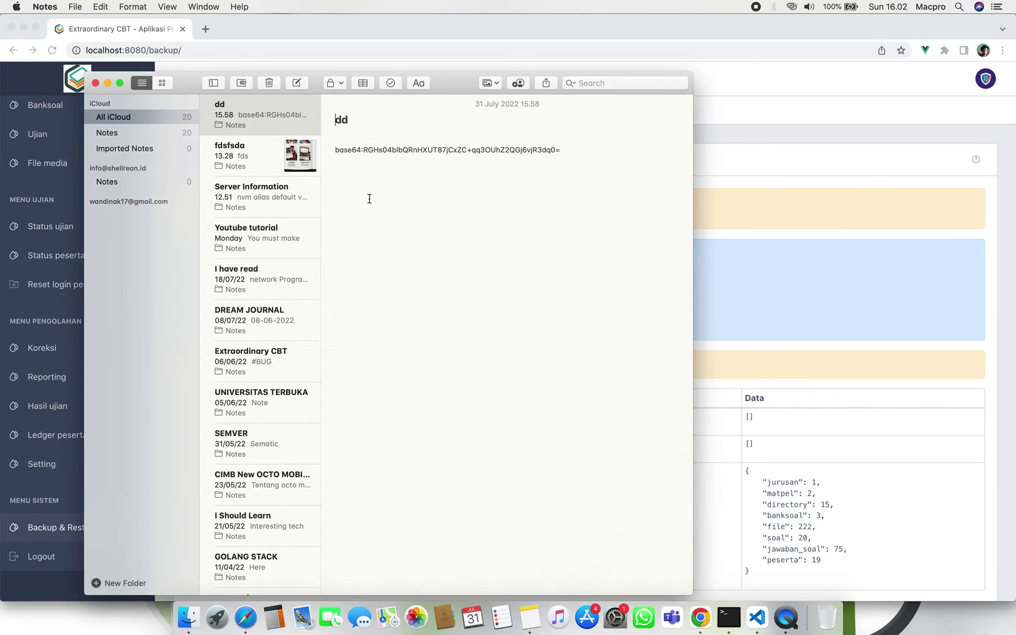
pyautogui.moveTo(334, 151); pyautogui.dragTo(574, 147)
pyautogui.click(576, 150)
pyautogui.click(779, 172)
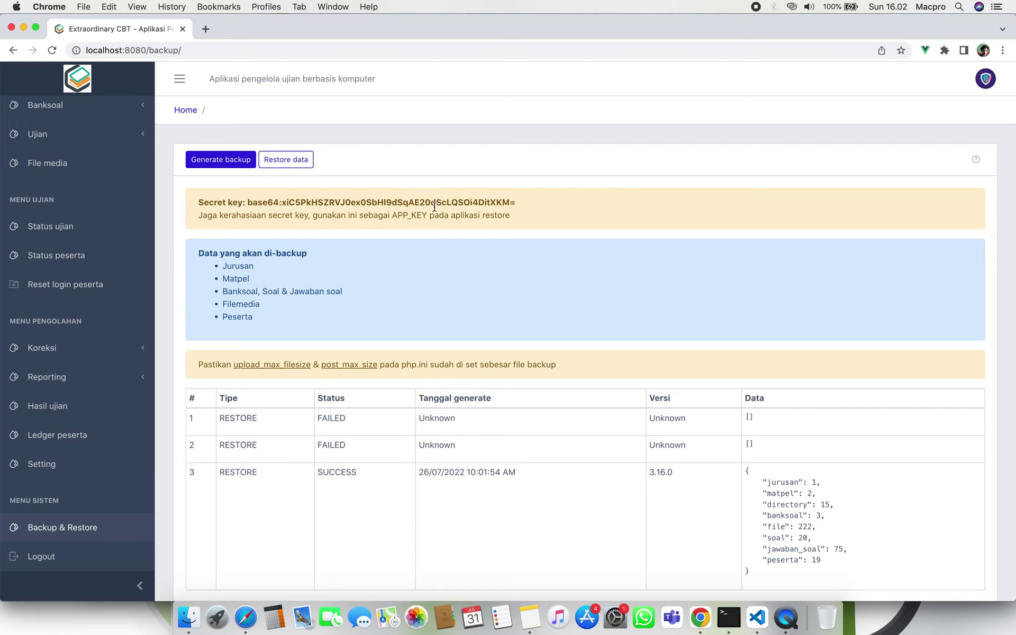
pyautogui.click(285, 161)
pyautogui.click(450, 134)
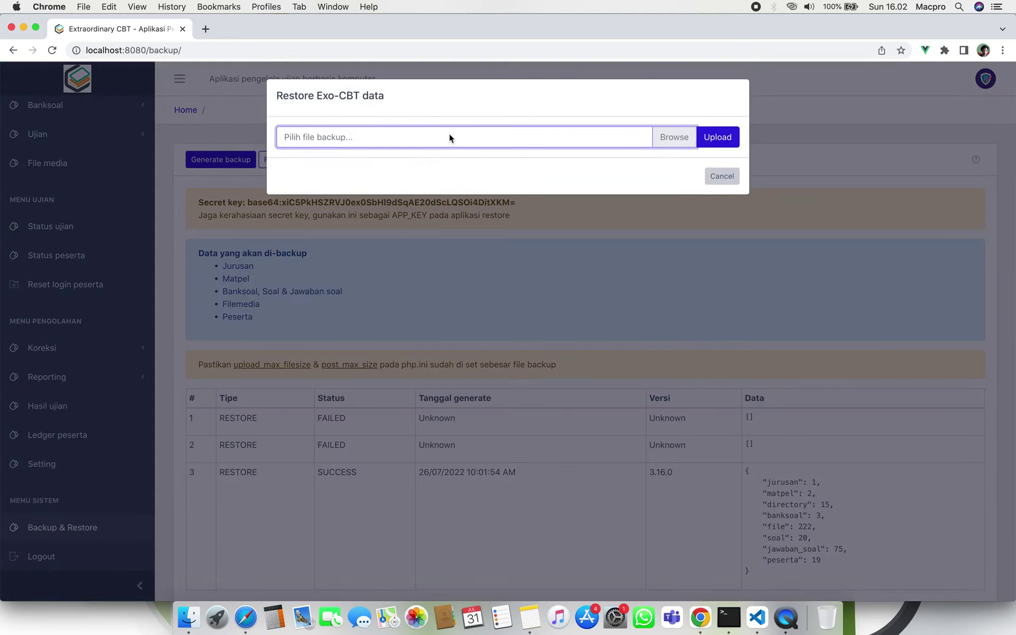
pyautogui.scroll(-8, 439, 216)
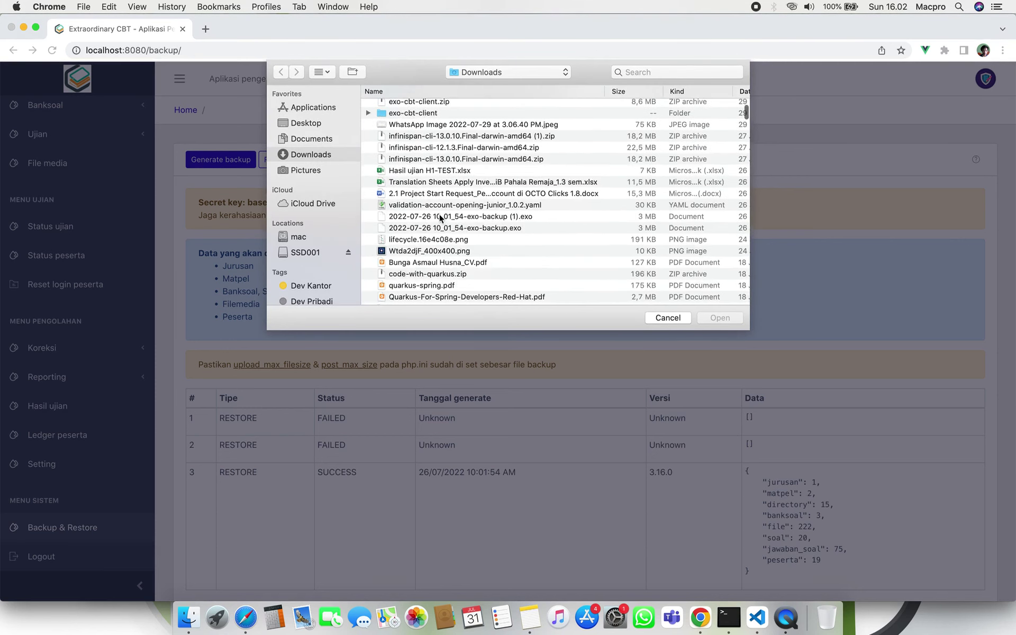
pyautogui.click(498, 164)
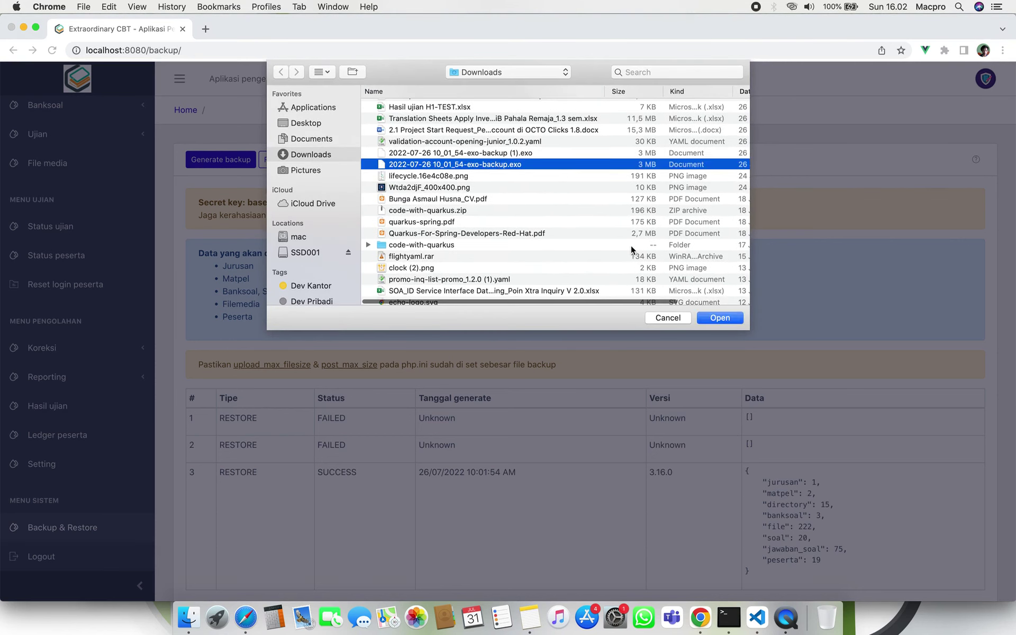
pyautogui.click(721, 317)
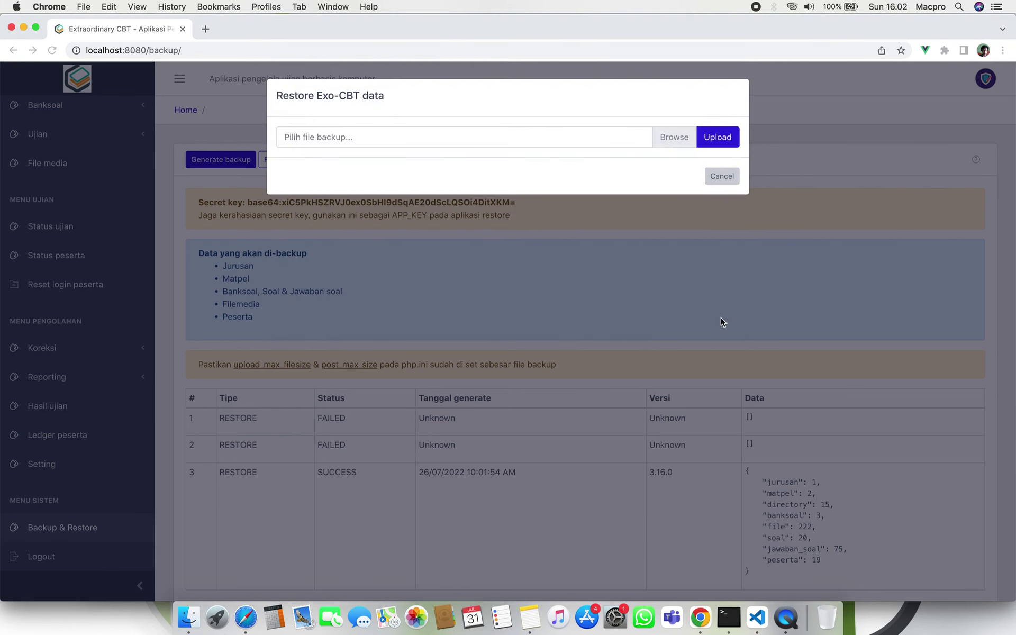
# Step: Upload the backup, dismiss the invalid MAC error, and cancel the restore form
pyautogui.click(716, 141)
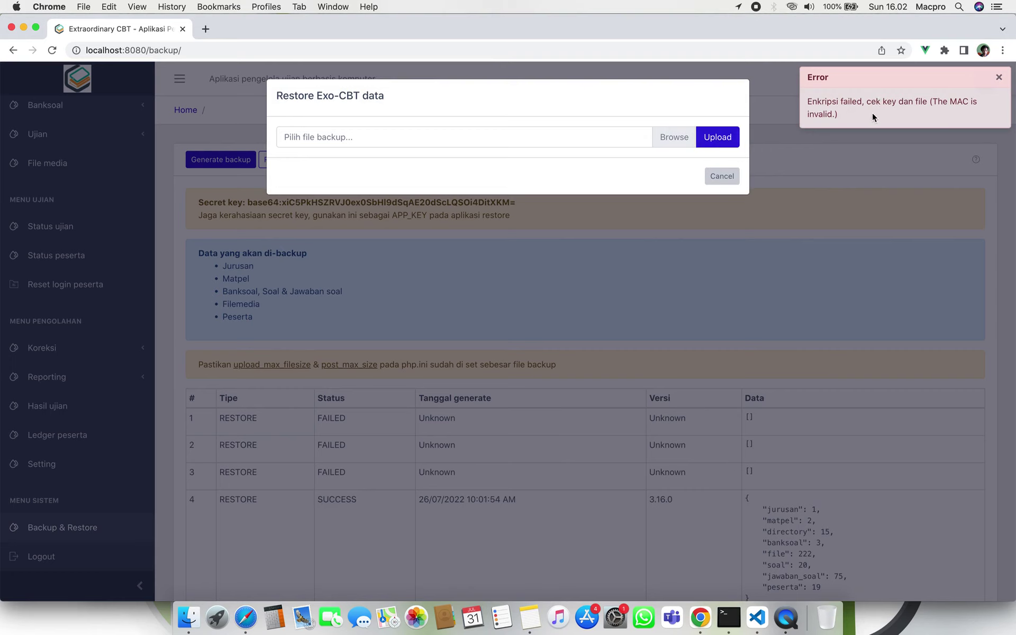
pyautogui.click(1000, 78)
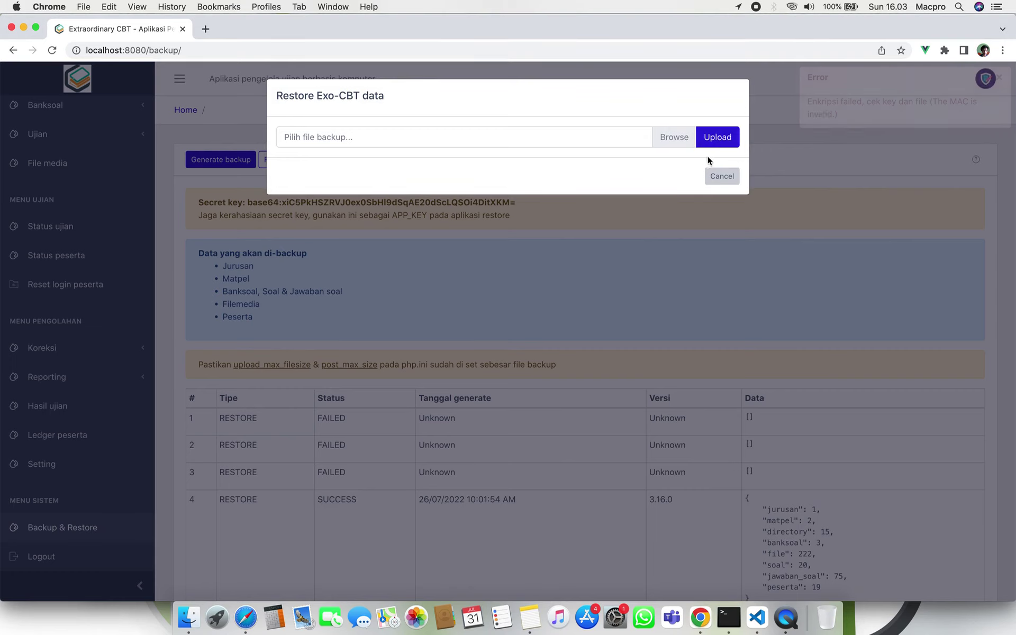
pyautogui.click(721, 176)
pyautogui.scroll(-3, 618, 297)
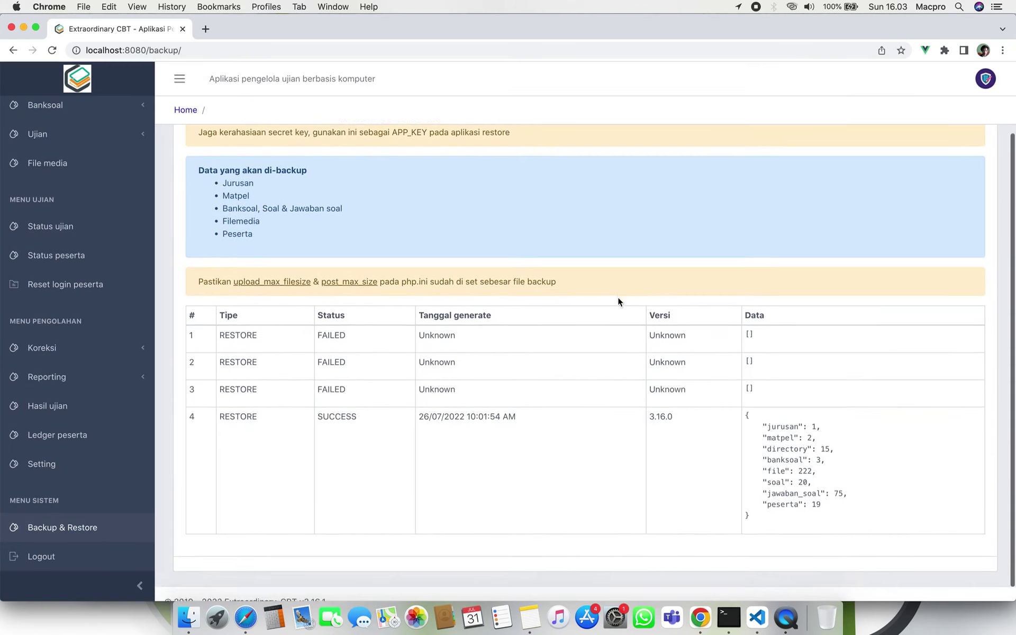
pyautogui.scroll(3, 618, 296)
# Step: Open the Notes note 'dd' and select its base64 key line
pyautogui.click(618, 297)
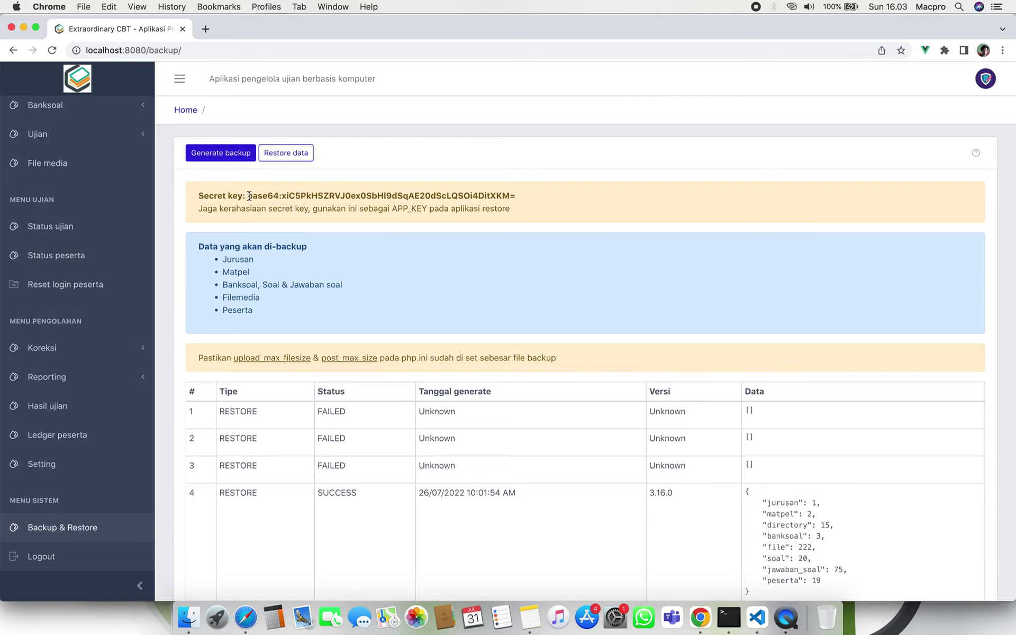
pyautogui.click(529, 617)
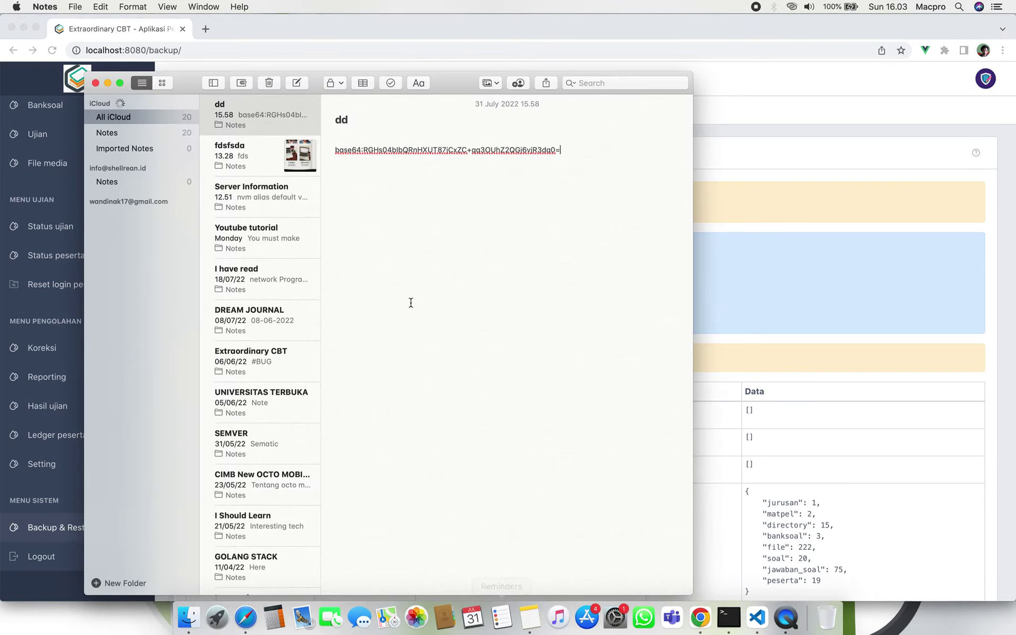
pyautogui.click(332, 150)
pyautogui.keyDown('shift'); pyautogui.click(562, 152); pyautogui.keyUp('shift')
# Step: Paste the copied key over APP_KEY on line 3 of exo-cbt-service's .env and save
pyautogui.click(795, 331)
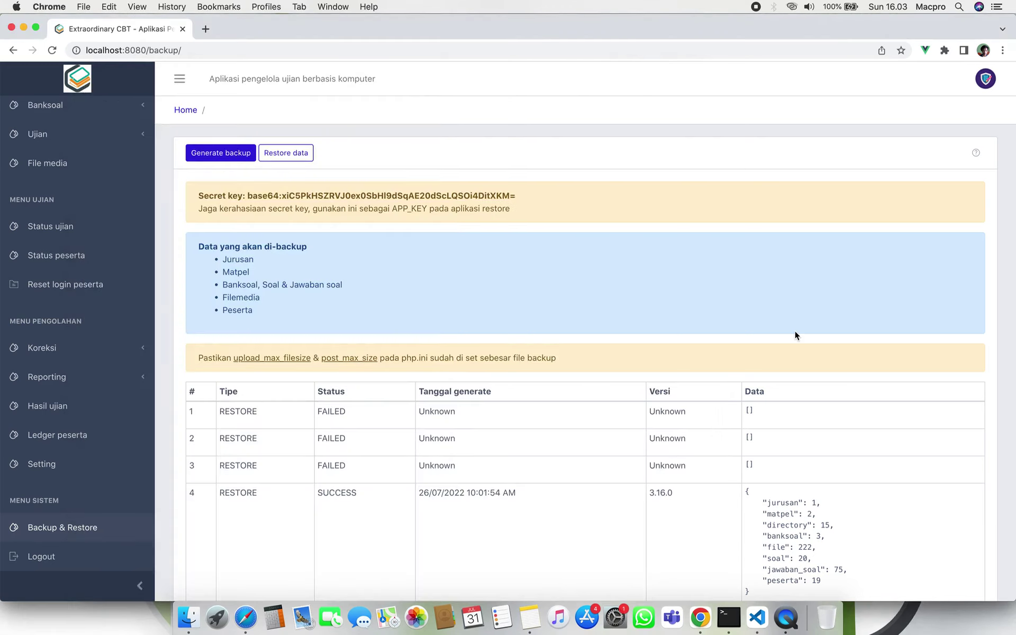
pyautogui.press('super+Tab')
pyautogui.hotkey('ctrl', 'Right')
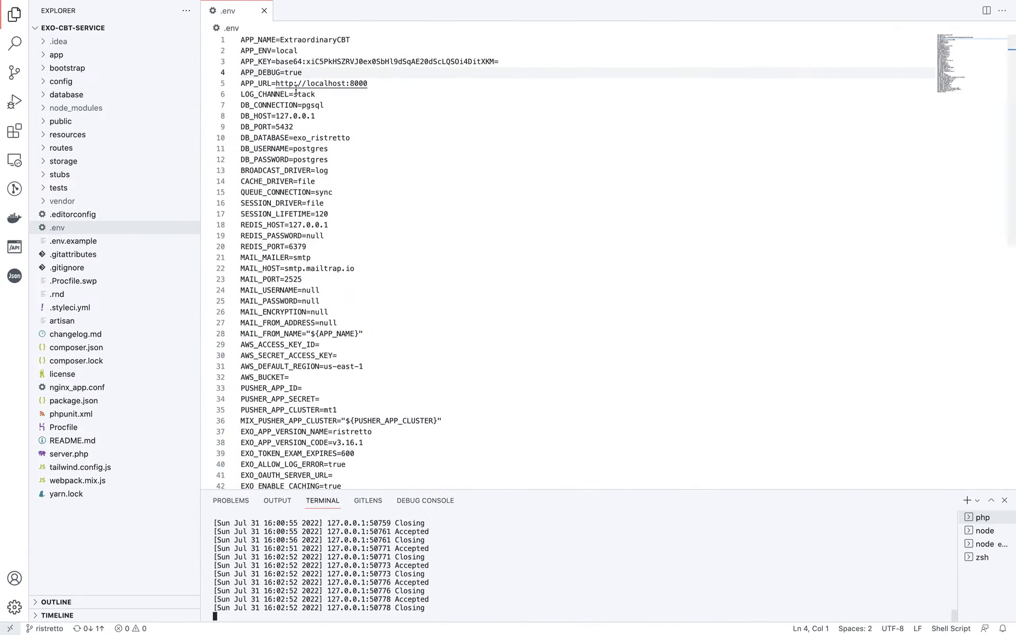
pyautogui.click(275, 62)
pyautogui.moveTo(275, 61); pyautogui.dragTo(506, 61)
pyautogui.press('super+s')
# Step: Stop and rerun php artisan serve in the terminal
pyautogui.click(556, 563)
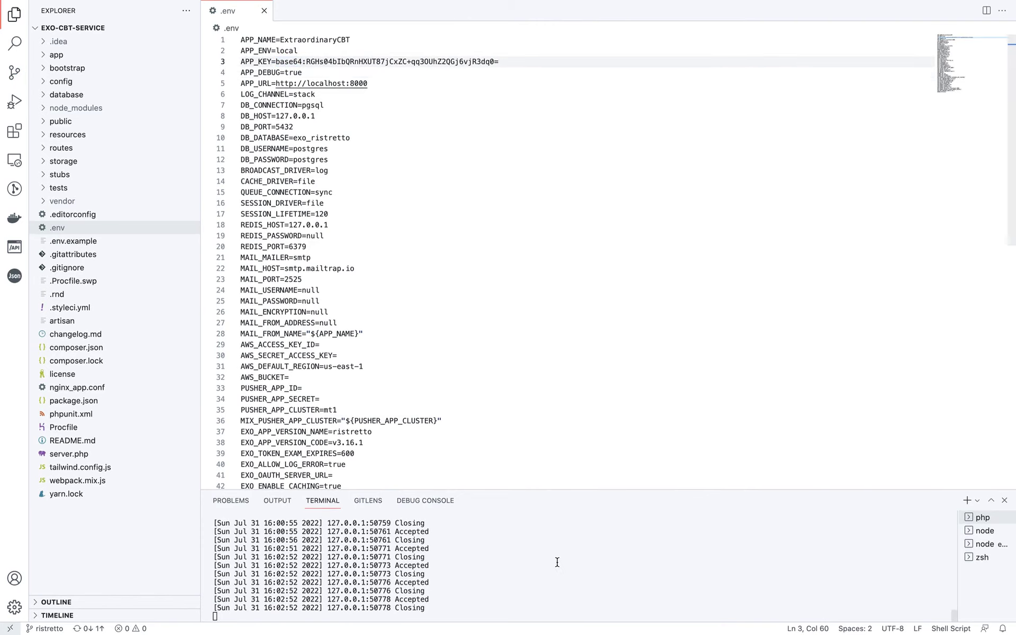
pyautogui.hotkey('ctrl', 'c')
pyautogui.press('Up')
pyautogui.press('Return')
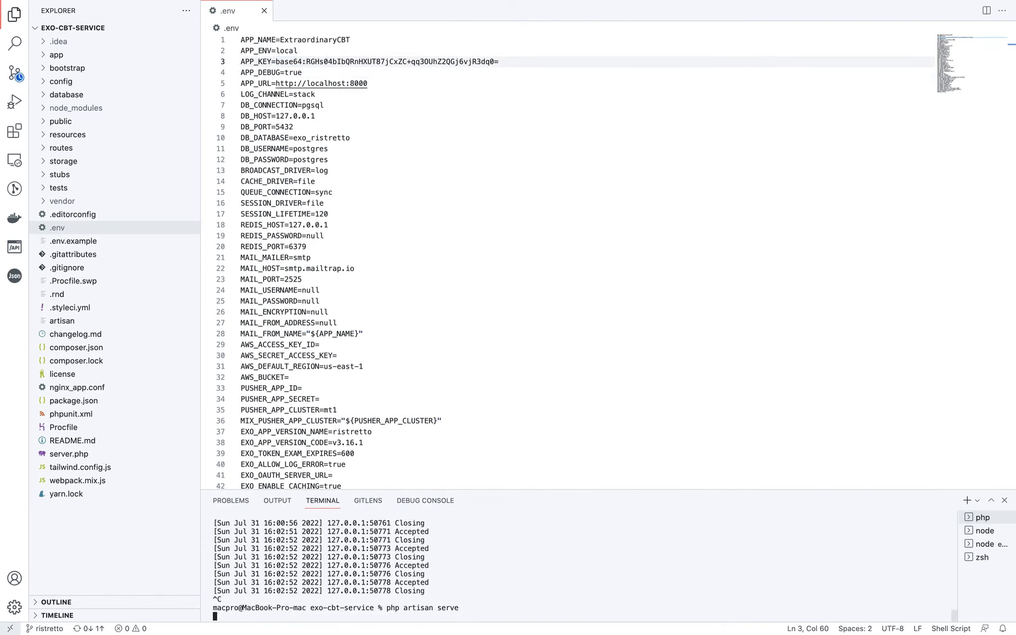
pyautogui.press('super+Tab')
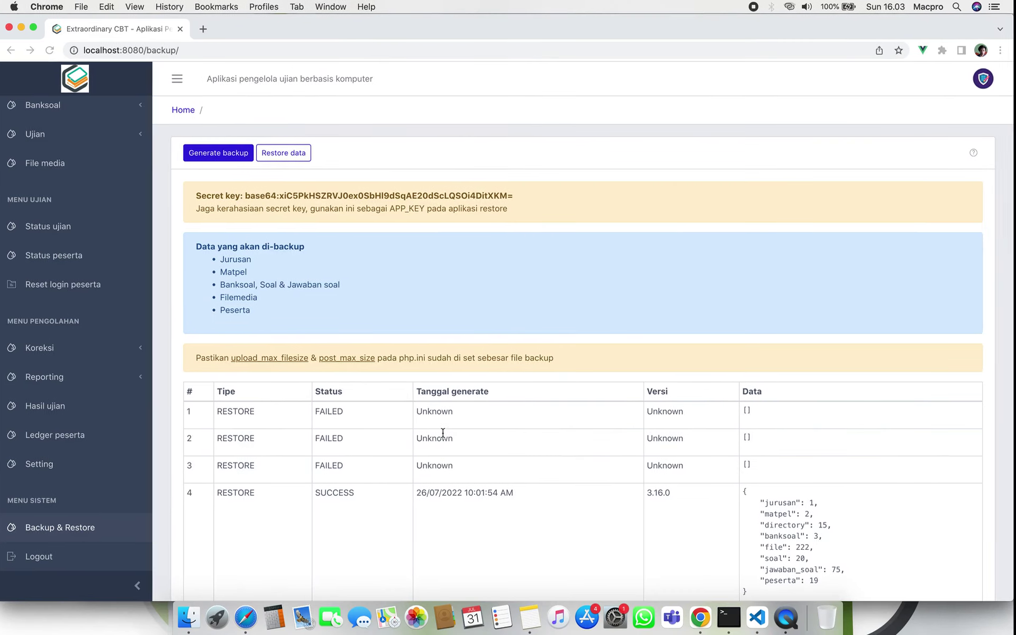
pyautogui.press('super+r')
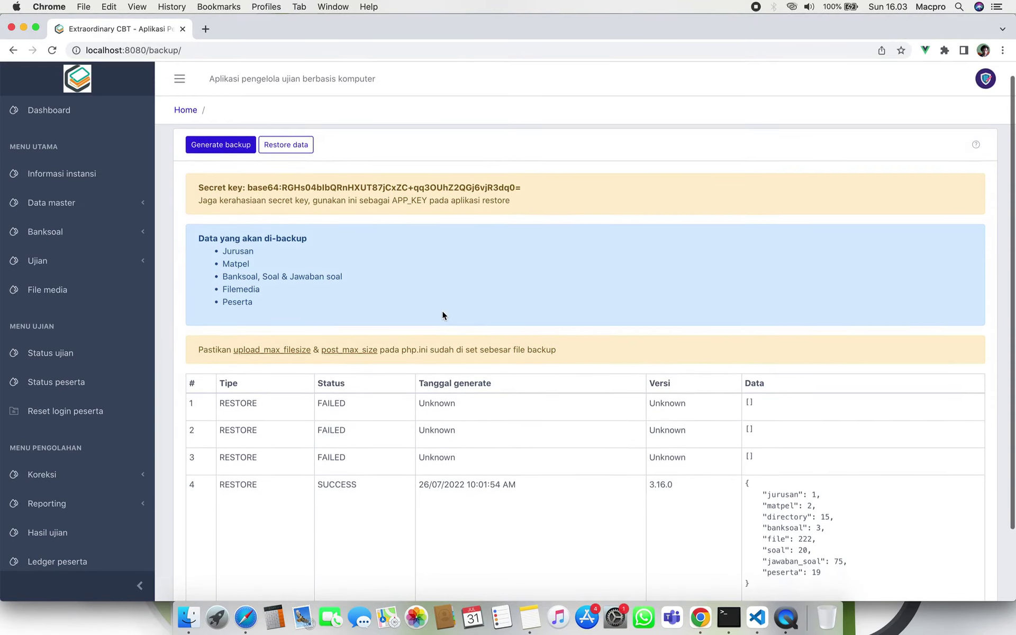
pyautogui.click(288, 160)
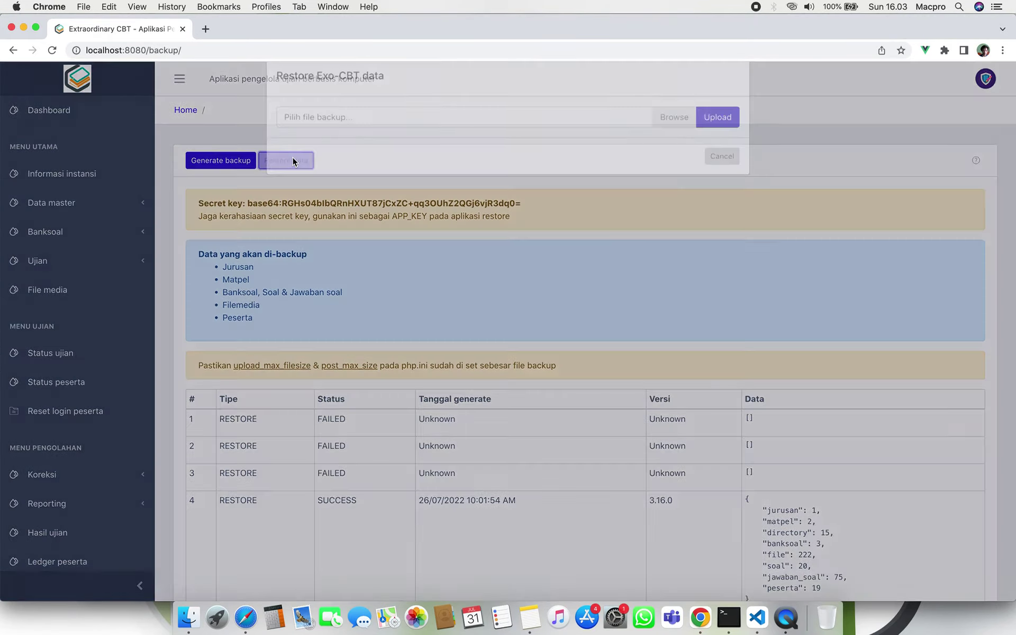
pyautogui.click(431, 136)
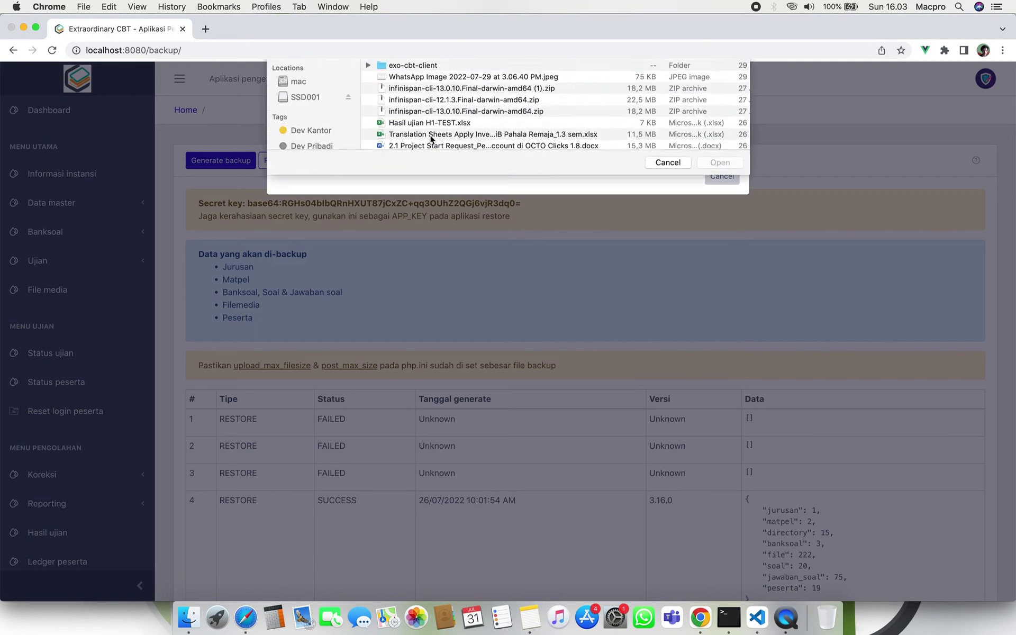
pyautogui.scroll(-5, 475, 246)
pyautogui.scroll(2, 475, 246)
pyautogui.click(517, 148)
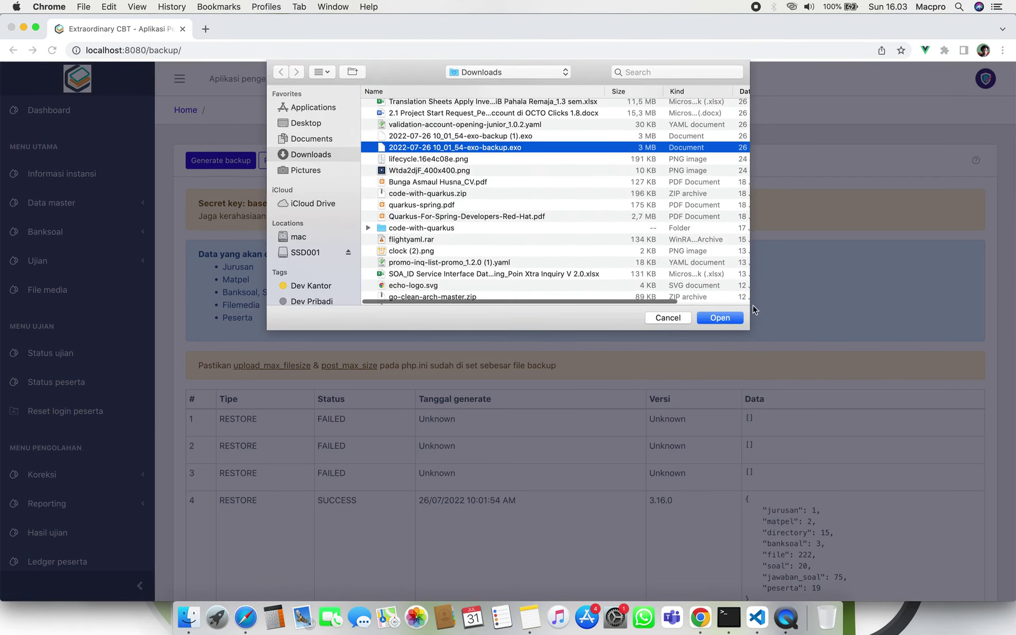
pyautogui.click(733, 318)
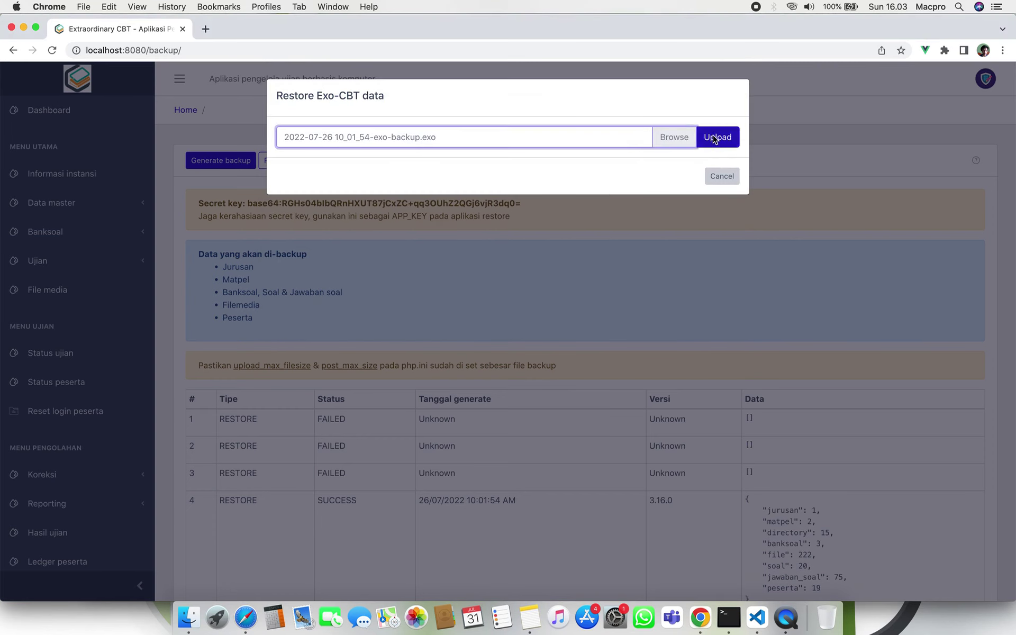
pyautogui.click(715, 137)
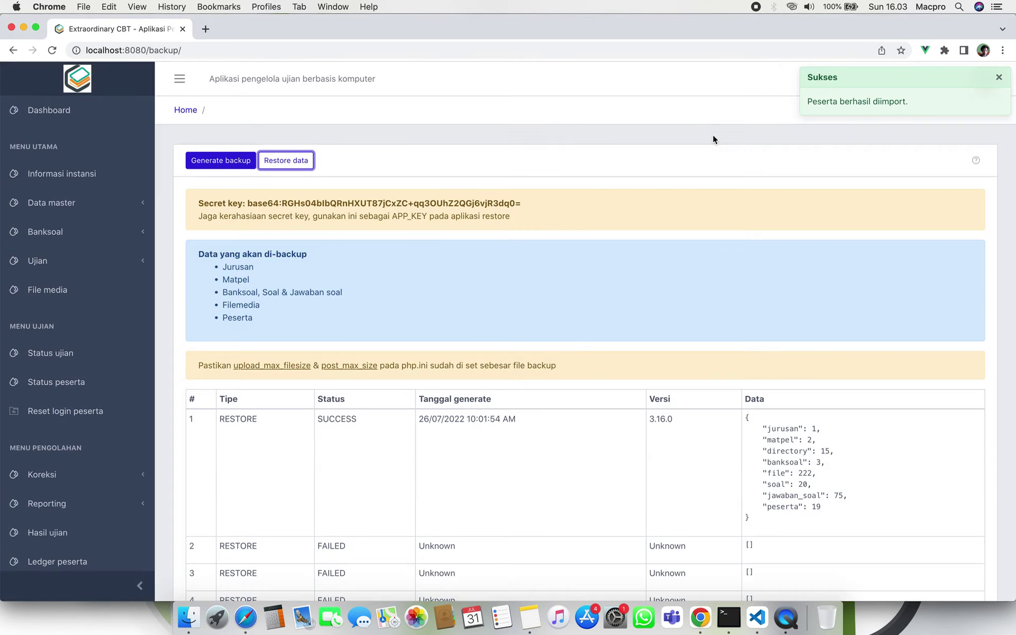
pyautogui.scroll(-3, 676, 234)
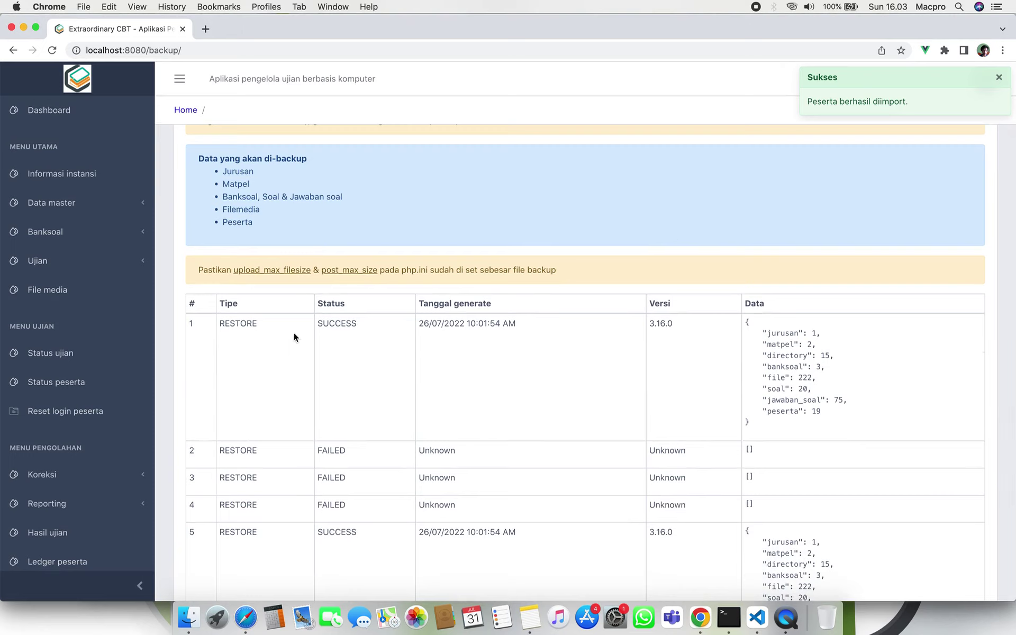
pyautogui.moveTo(220, 322); pyautogui.dragTo(384, 324)
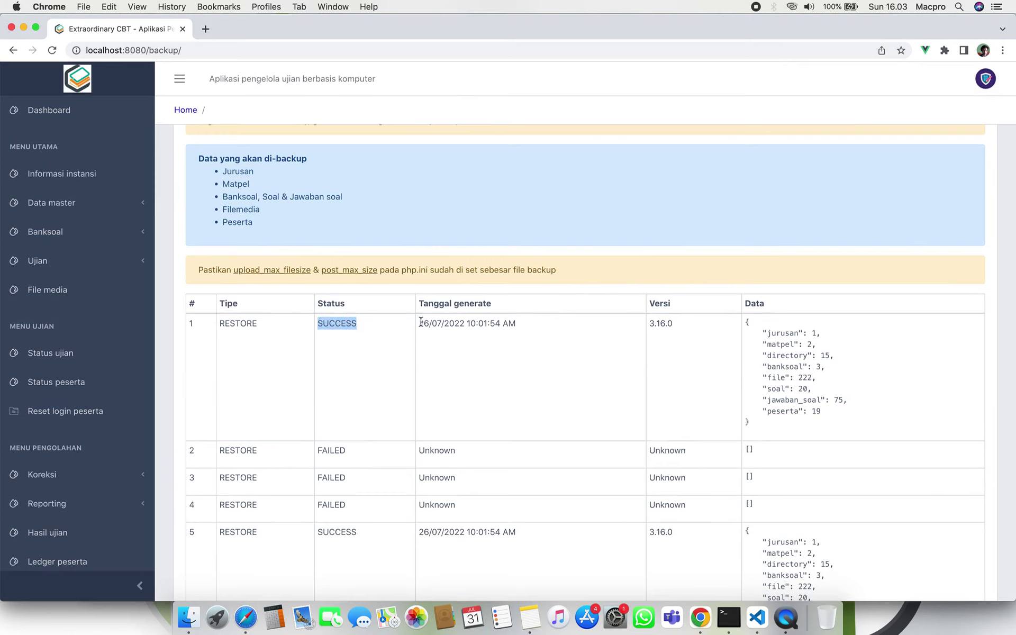
pyautogui.moveTo(430, 321); pyautogui.dragTo(482, 325)
pyautogui.click(507, 343)
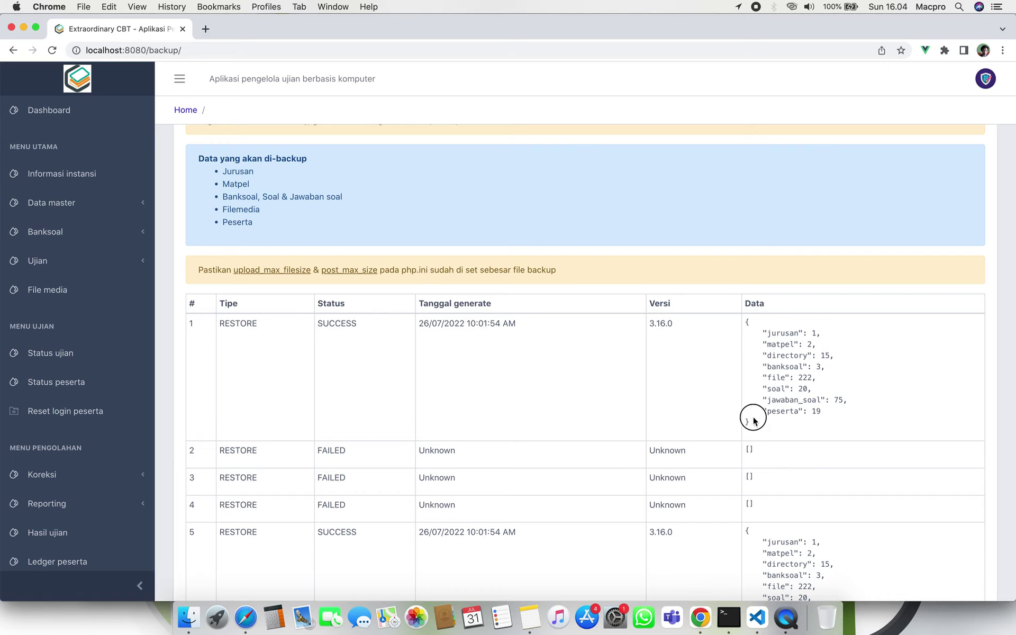
pyautogui.moveTo(754, 421); pyautogui.dragTo(752, 390)
pyautogui.click(797, 341)
pyautogui.doubleClick(785, 355)
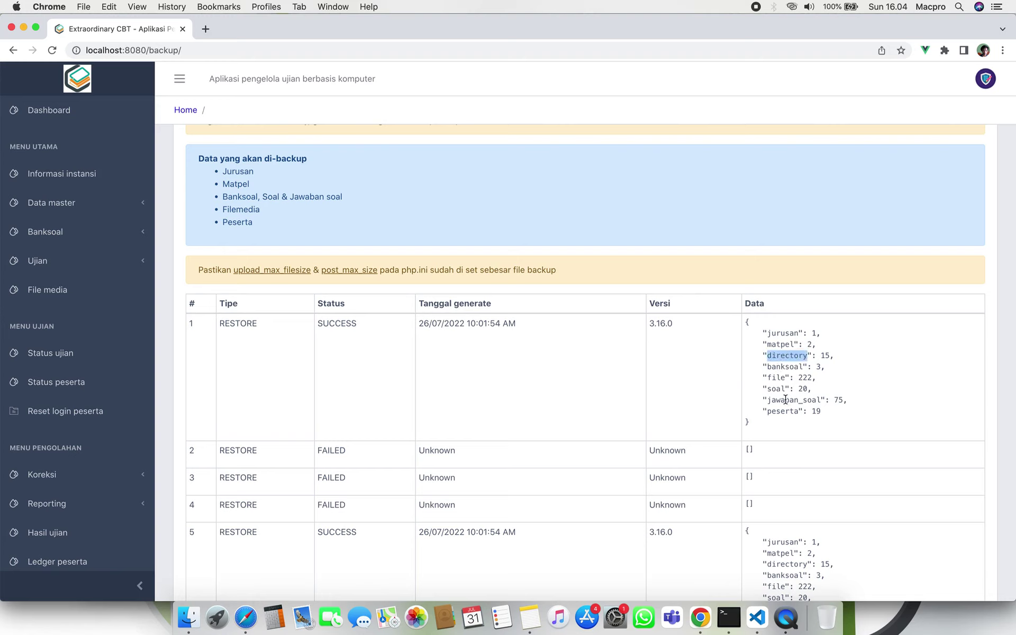
pyautogui.moveTo(779, 430); pyautogui.dragTo(745, 333)
pyautogui.click(742, 331)
pyautogui.scroll(1, 741, 331)
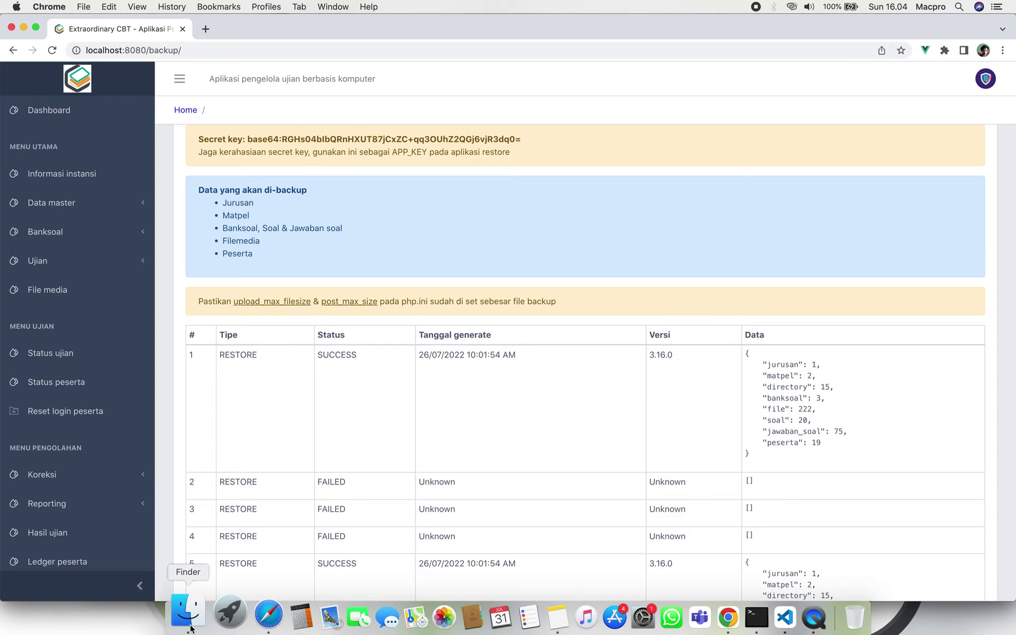
pyautogui.scroll(-4, 415, 471)
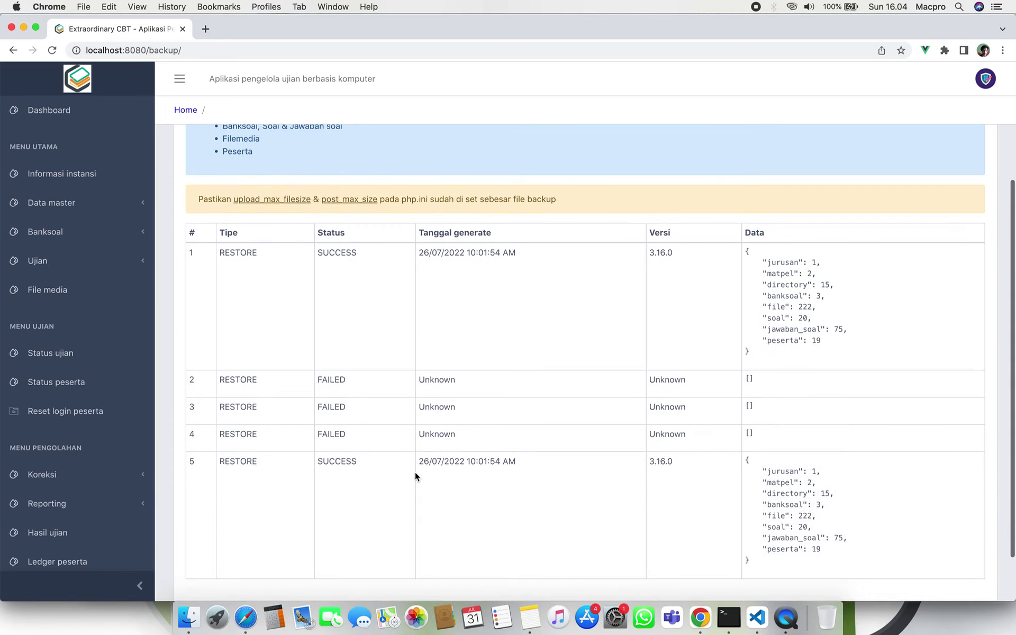
# Step: Generate a new backup of the data
pyautogui.scroll(6, 415, 472)
pyautogui.click(231, 161)
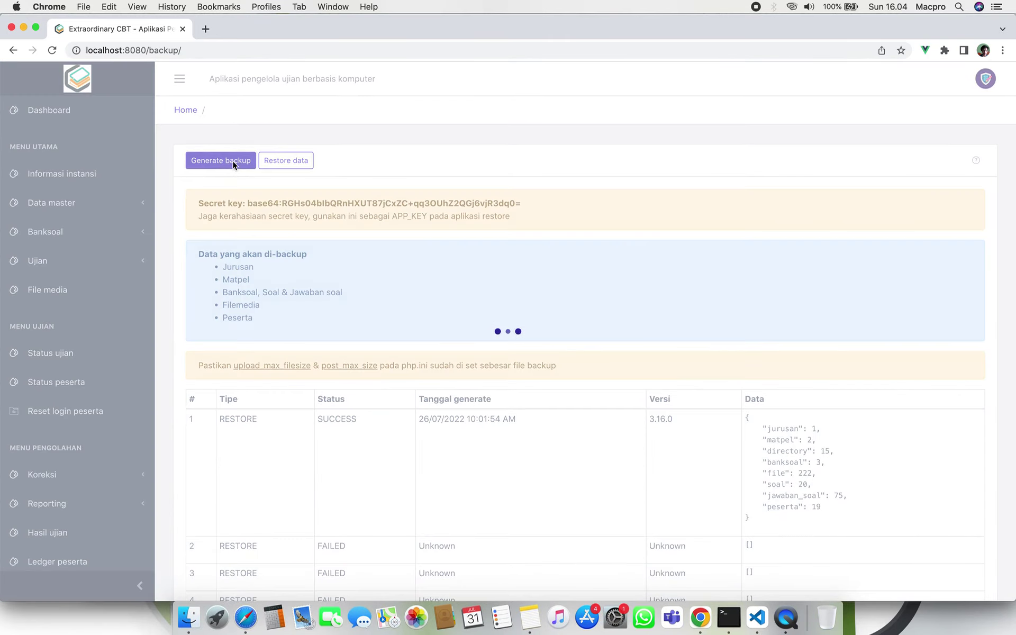
pyautogui.scroll(-3, 510, 344)
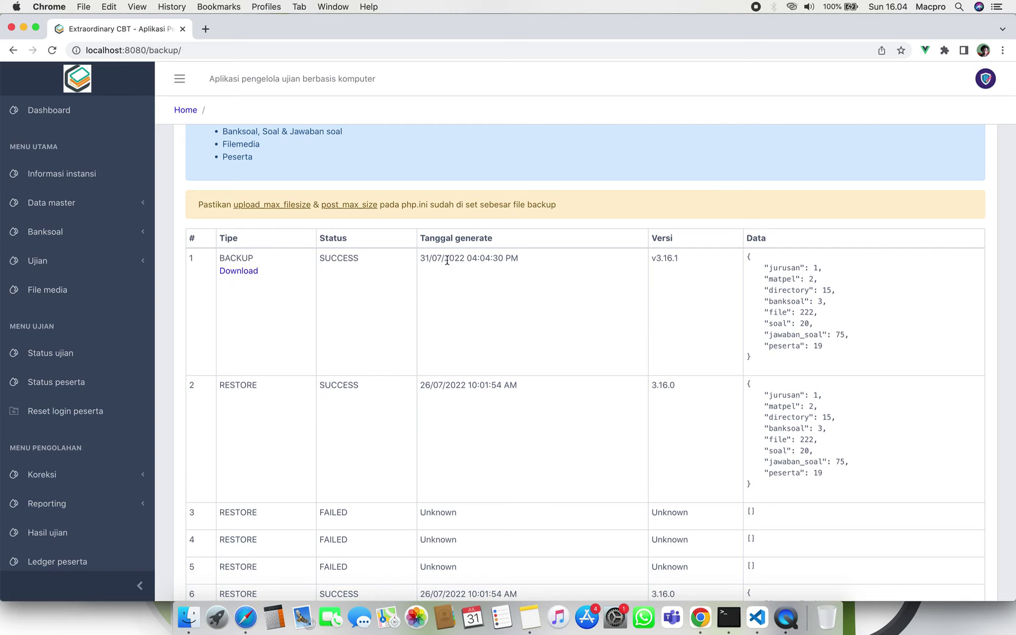
pyautogui.scroll(-2, 504, 285)
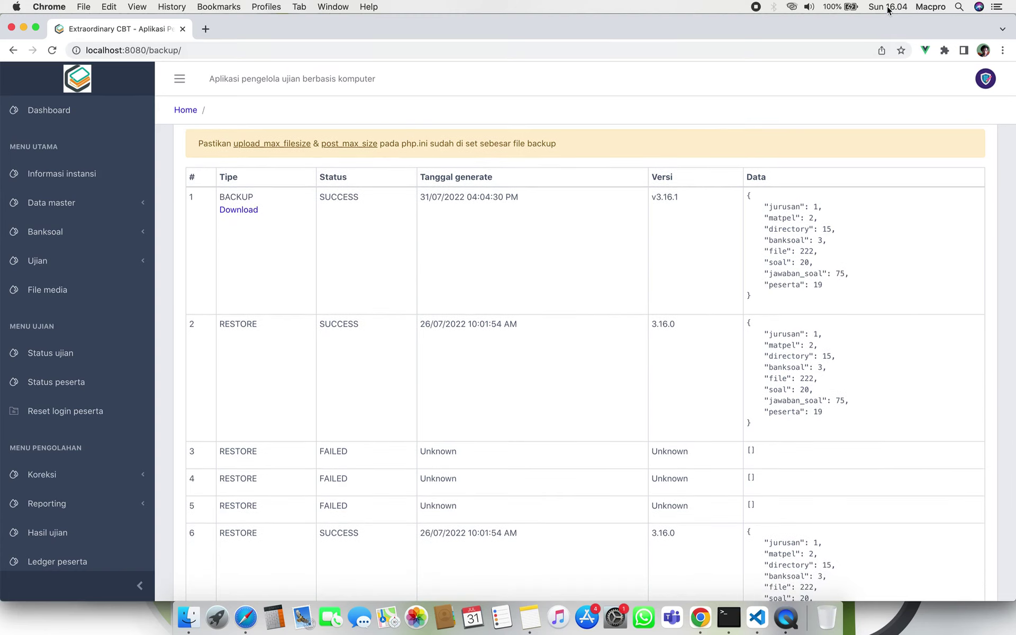
# Step: Highlight the versions v3.16.1 and 3.16.0 in the history to compare them
pyautogui.moveTo(652, 197); pyautogui.dragTo(690, 198)
pyautogui.moveTo(683, 325); pyautogui.dragTo(649, 325)
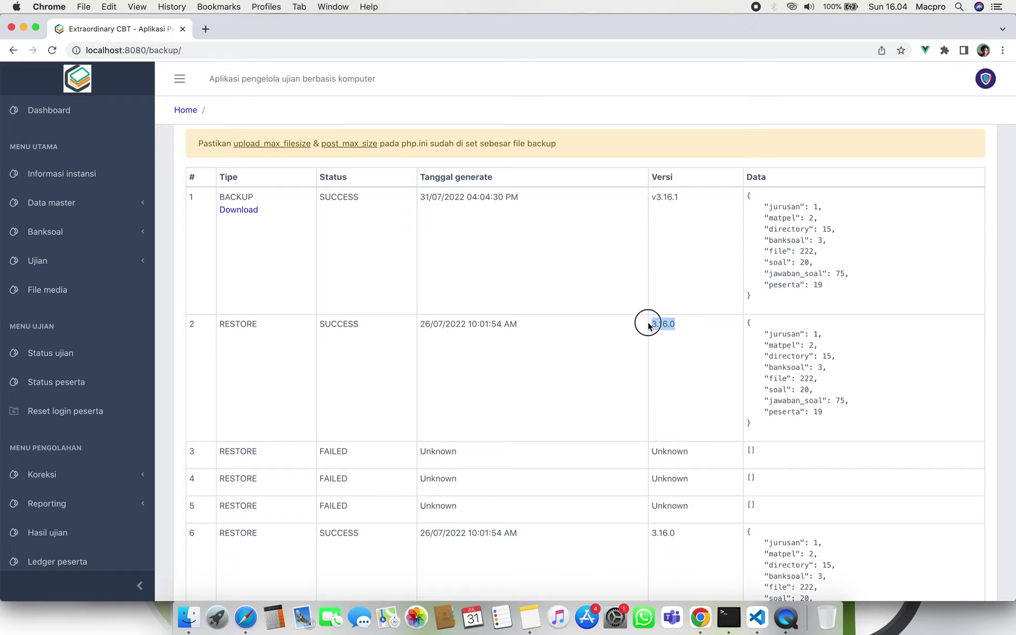
pyautogui.scroll(-3, 676, 443)
pyautogui.scroll(4, 676, 442)
pyautogui.rightClick(676, 443)
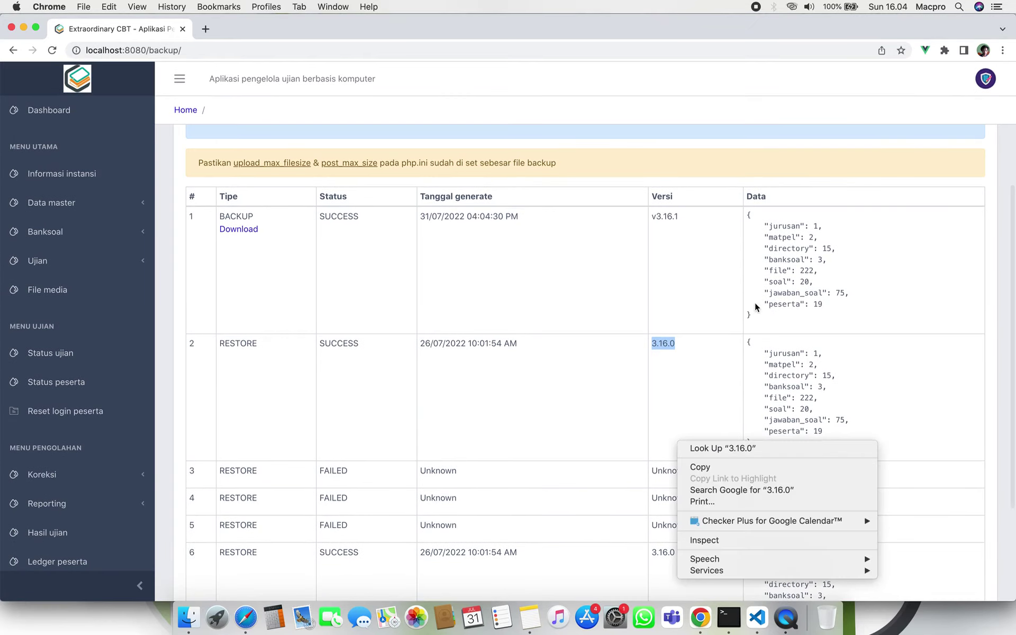
pyautogui.click(757, 318)
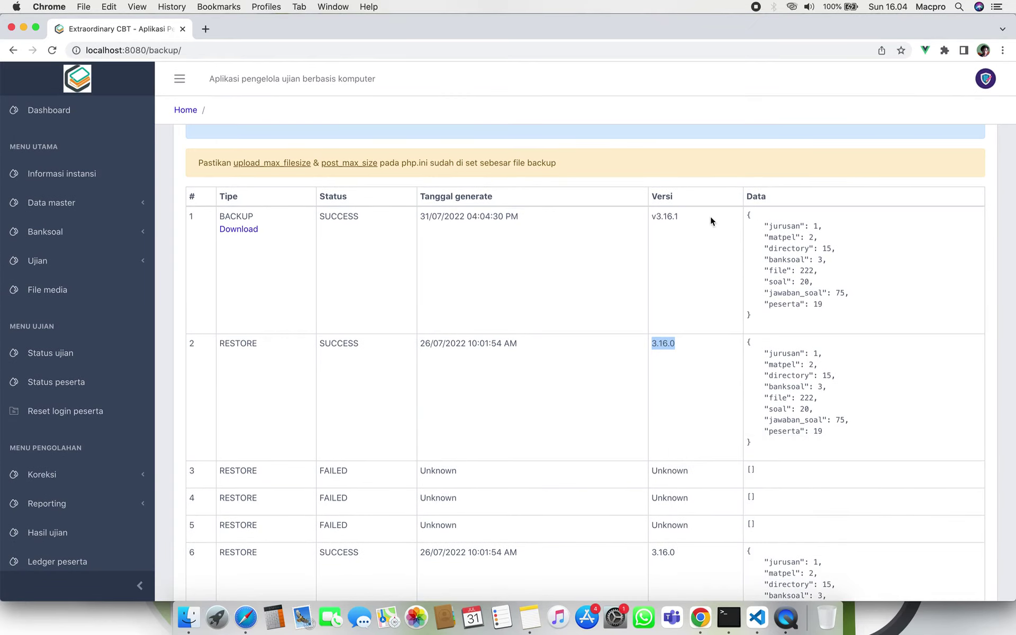
pyautogui.click(392, 322)
pyautogui.click(251, 230)
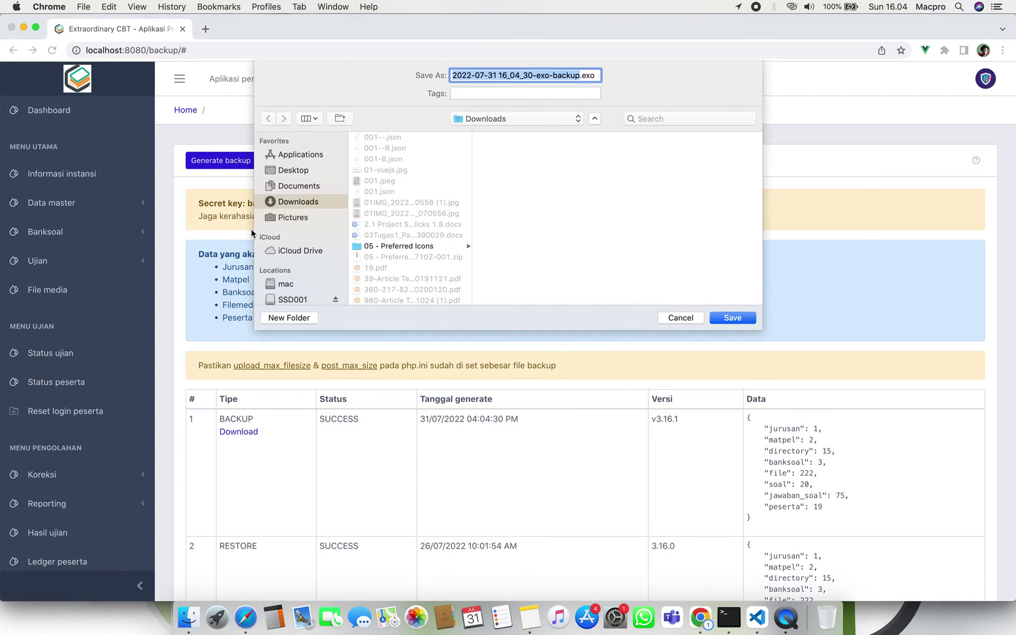
pyautogui.press('Return')
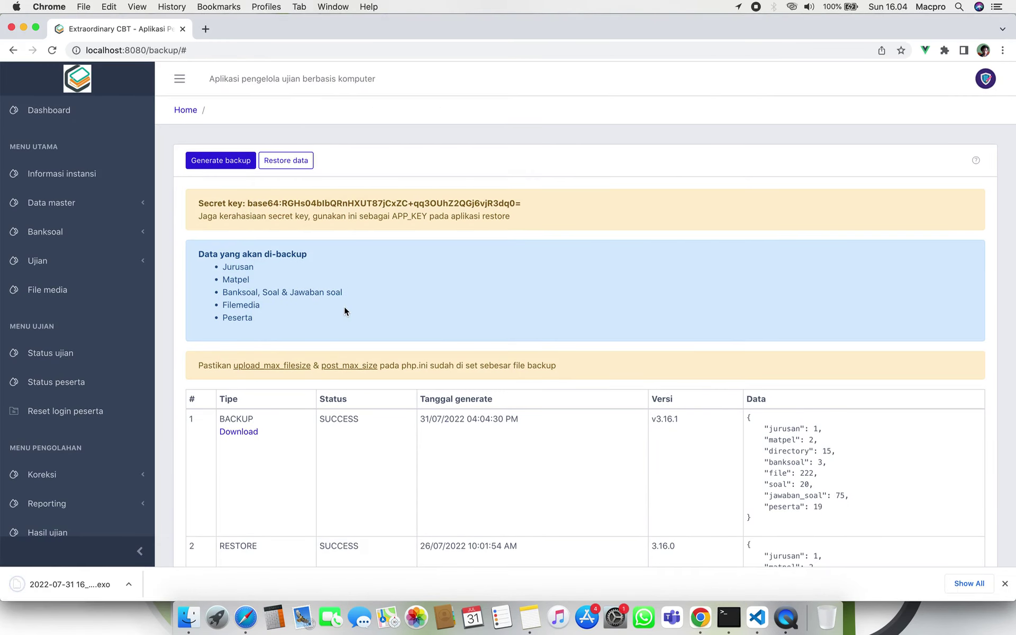
pyautogui.scroll(-5, 350, 374)
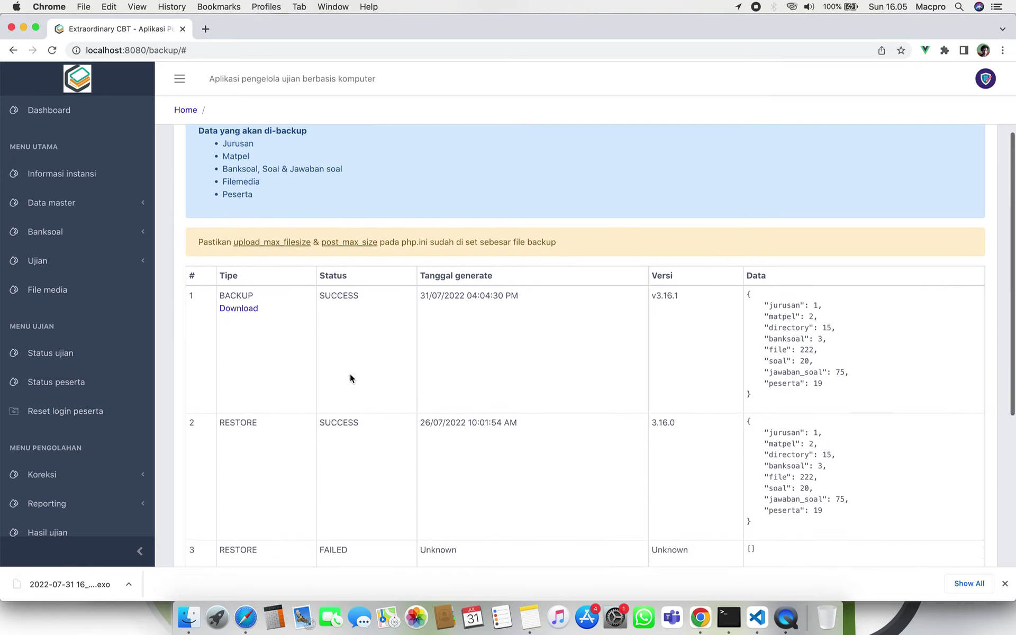
pyautogui.scroll(-2, 351, 373)
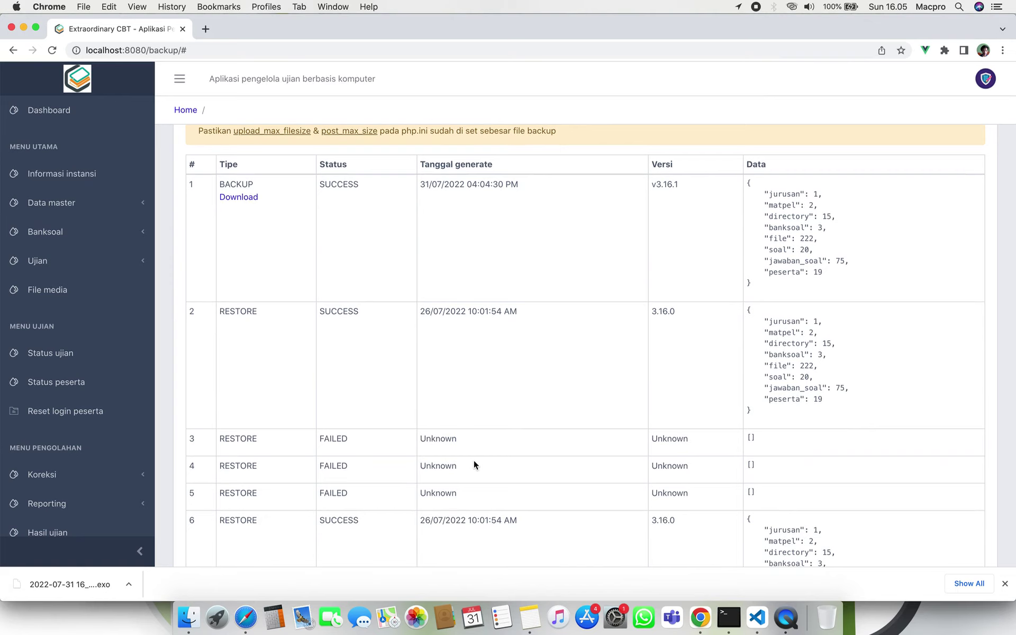
pyautogui.scroll(-1, 474, 460)
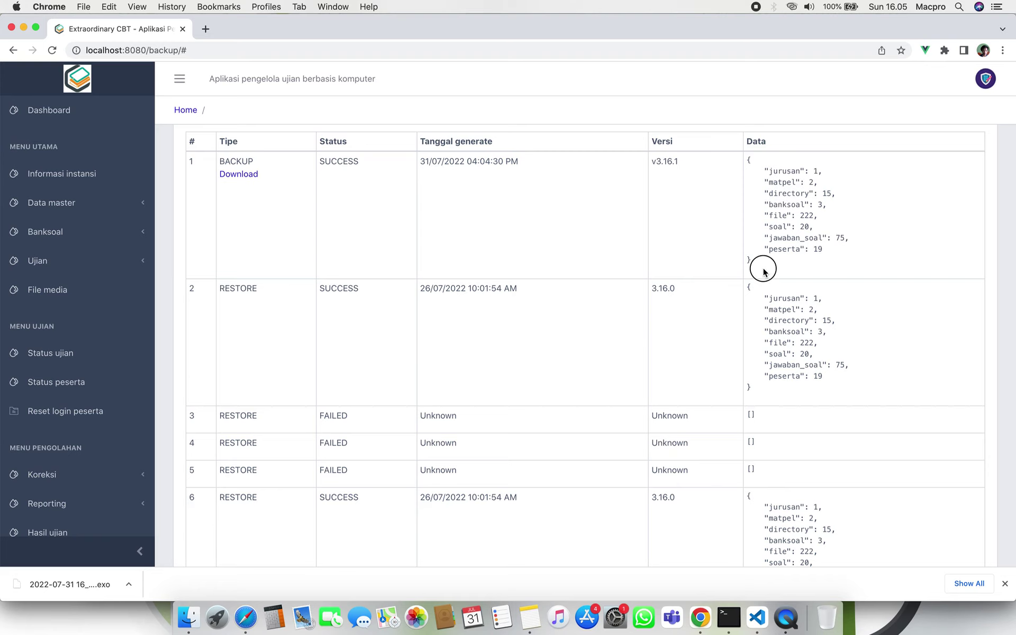
# Step: Highlight row 1's JSON data, return to the top, and close the download bar
pyautogui.moveTo(762, 267); pyautogui.dragTo(751, 175)
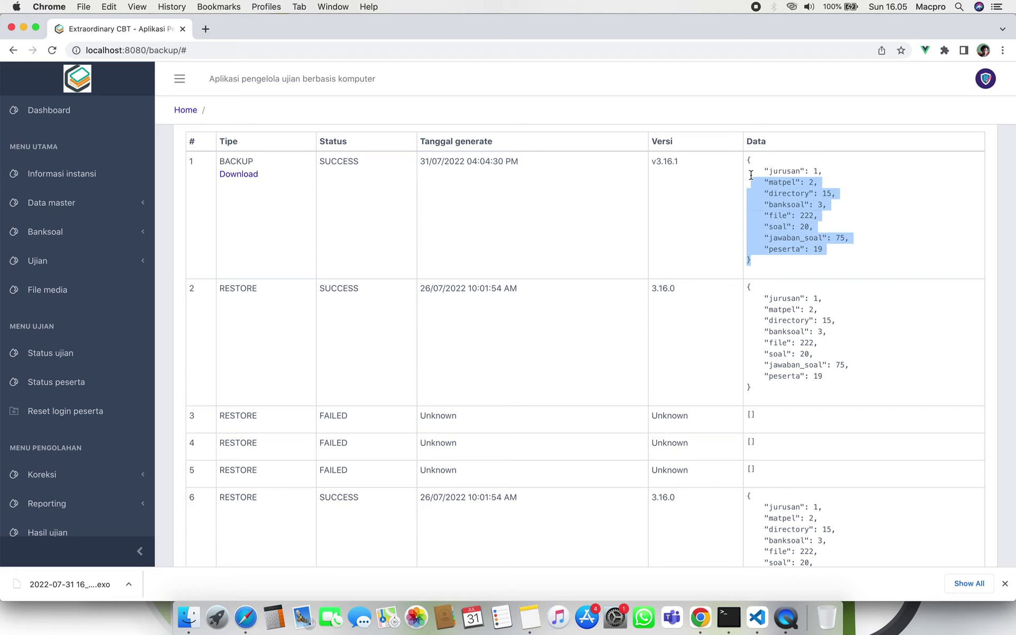
pyautogui.click(589, 222)
pyautogui.scroll(3, 589, 222)
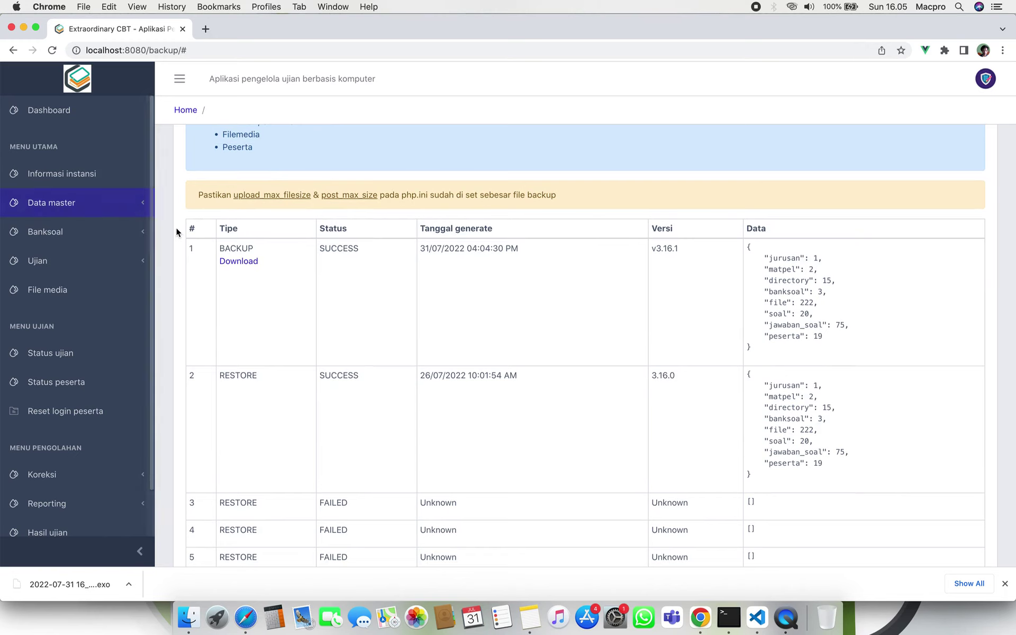
pyautogui.scroll(5, 396, 345)
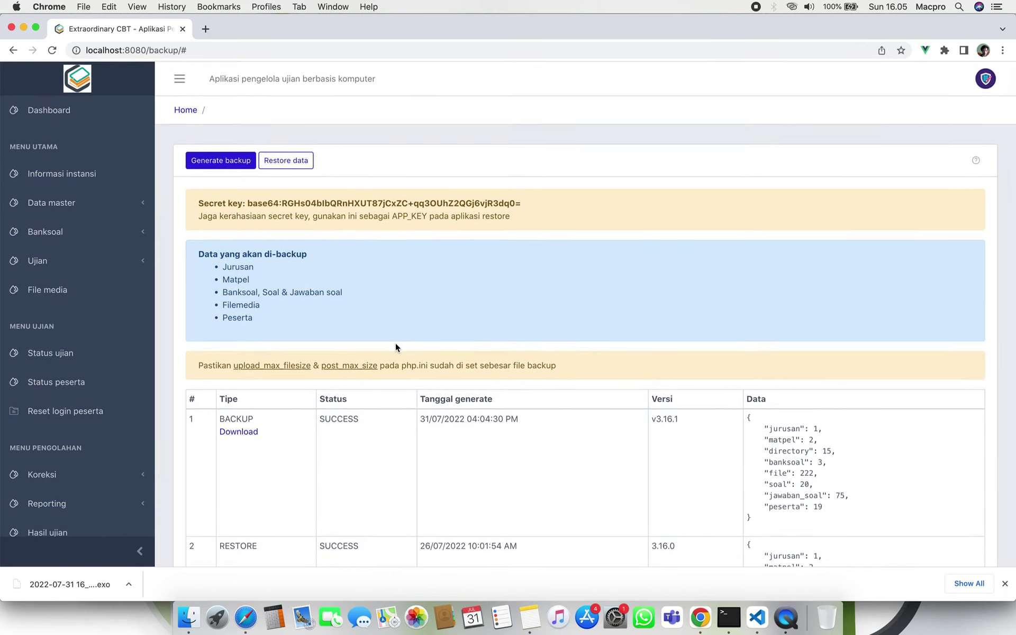
pyautogui.click(1005, 583)
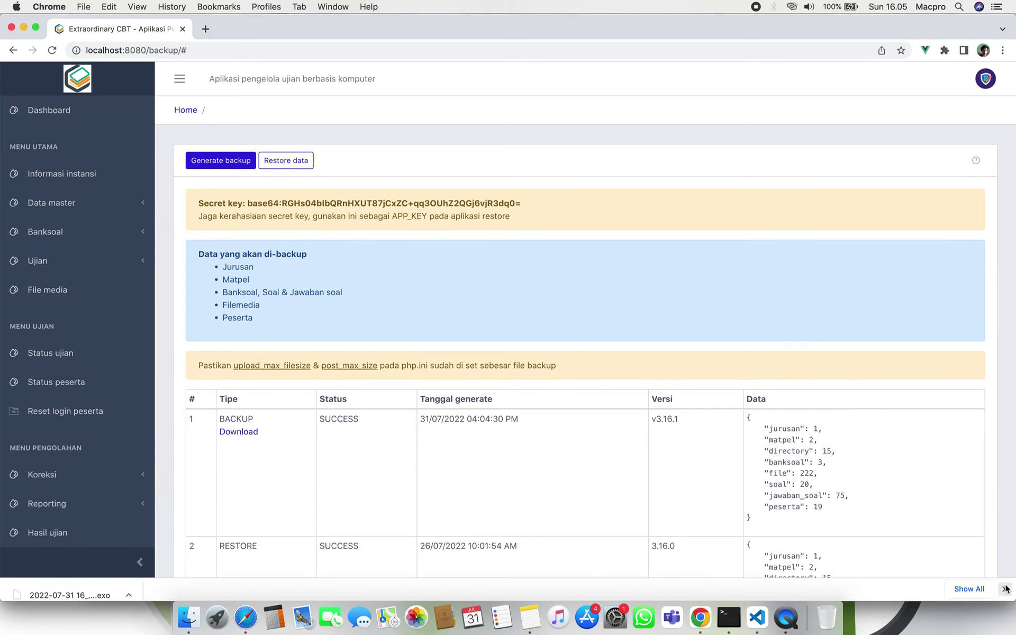
pyautogui.scroll(-1, 533, 439)
pyautogui.scroll(2, 532, 439)
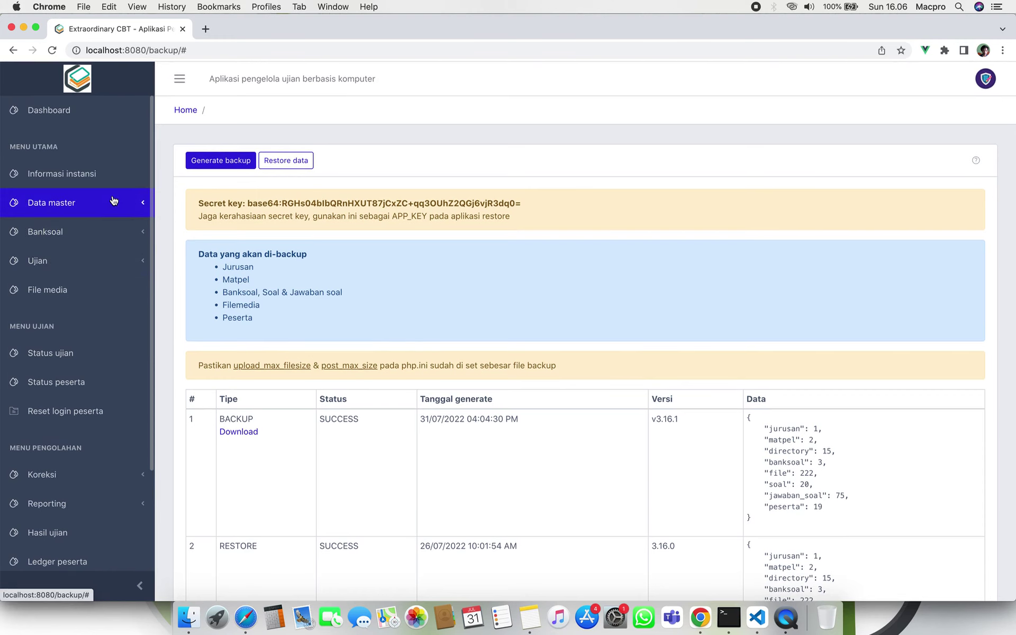
# Step: Open Data master > Peserta and expand participant 001's details
pyautogui.scroll(-5, 79, 360)
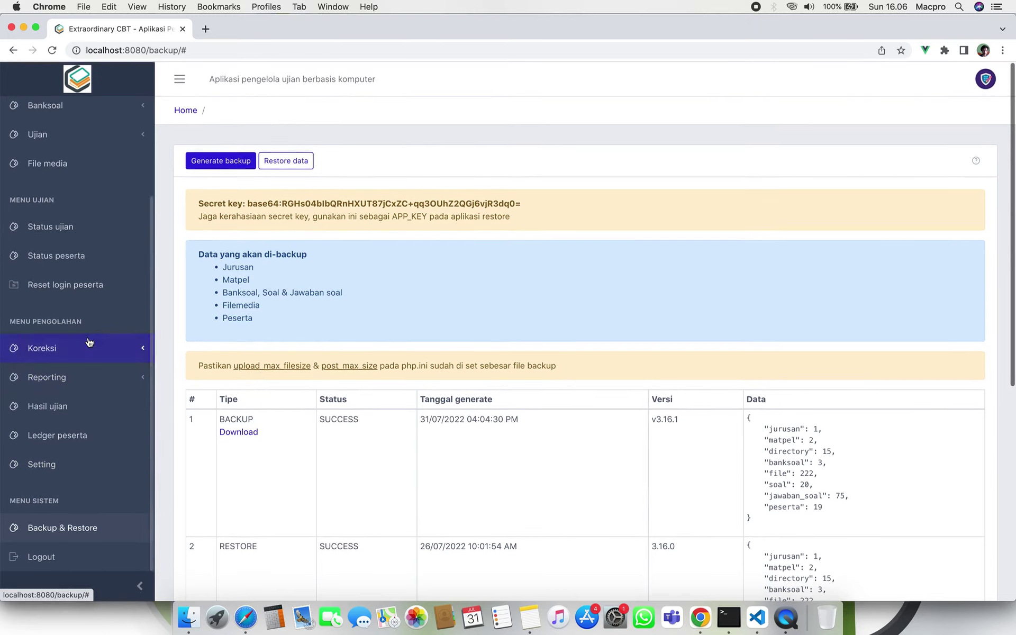
pyautogui.scroll(5, 89, 343)
pyautogui.click(79, 203)
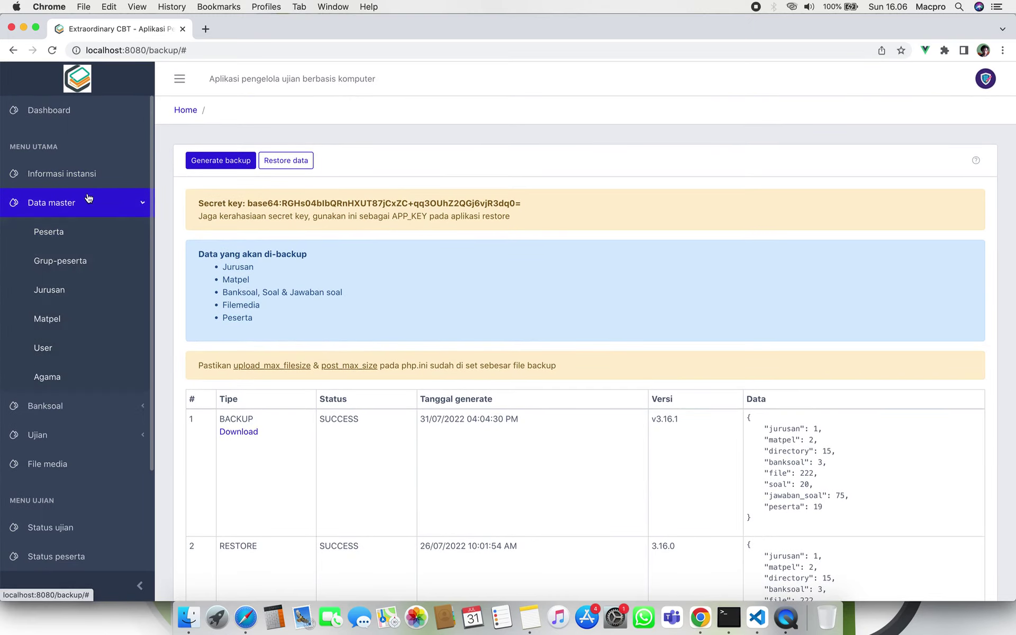
pyautogui.click(87, 233)
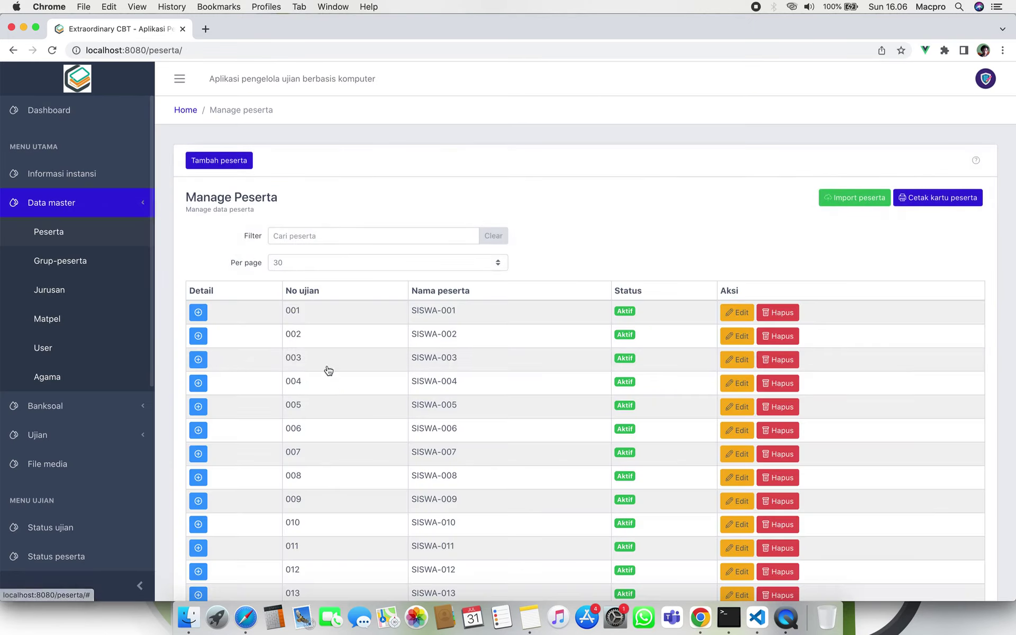
pyautogui.click(198, 313)
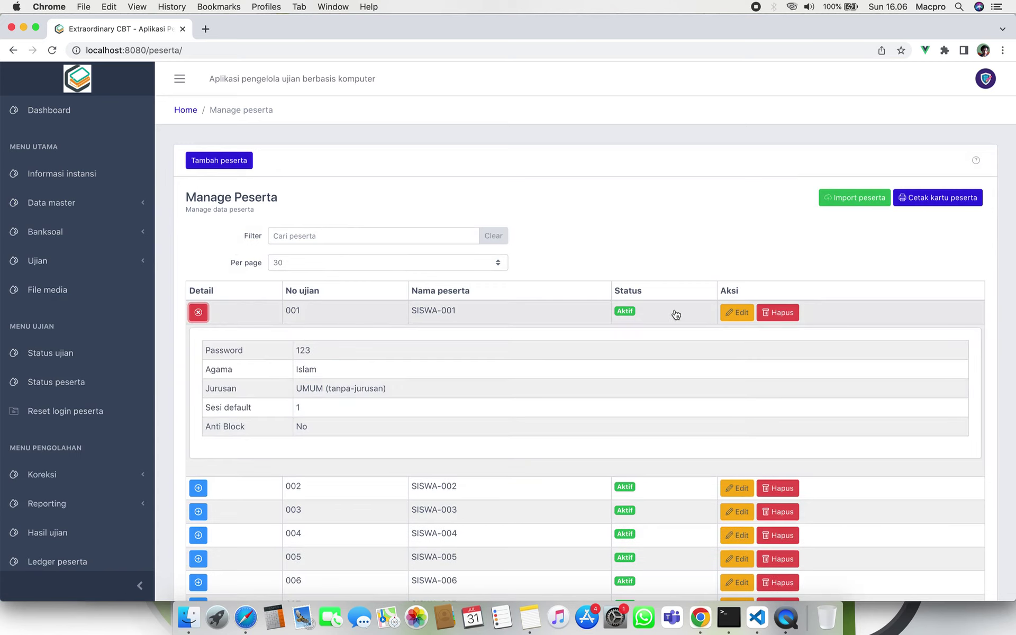
# Step: Open participant 001's edit form, keep Status as Aktif, and go back with Kembali
pyautogui.click(738, 313)
pyautogui.scroll(-1, 387, 417)
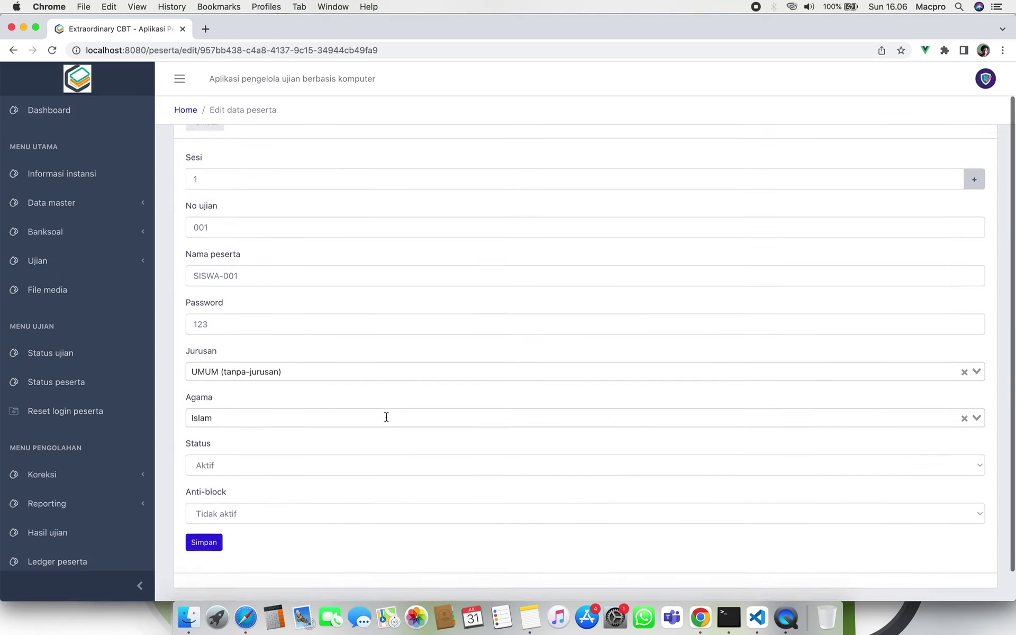
pyautogui.click(277, 469)
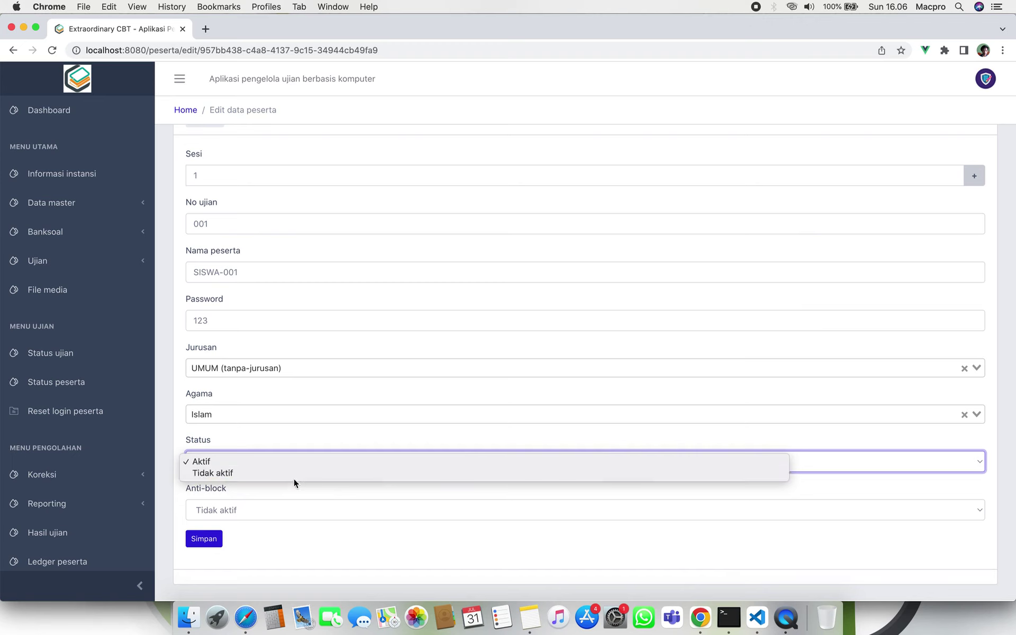
pyautogui.click(313, 542)
pyautogui.scroll(2, 215, 140)
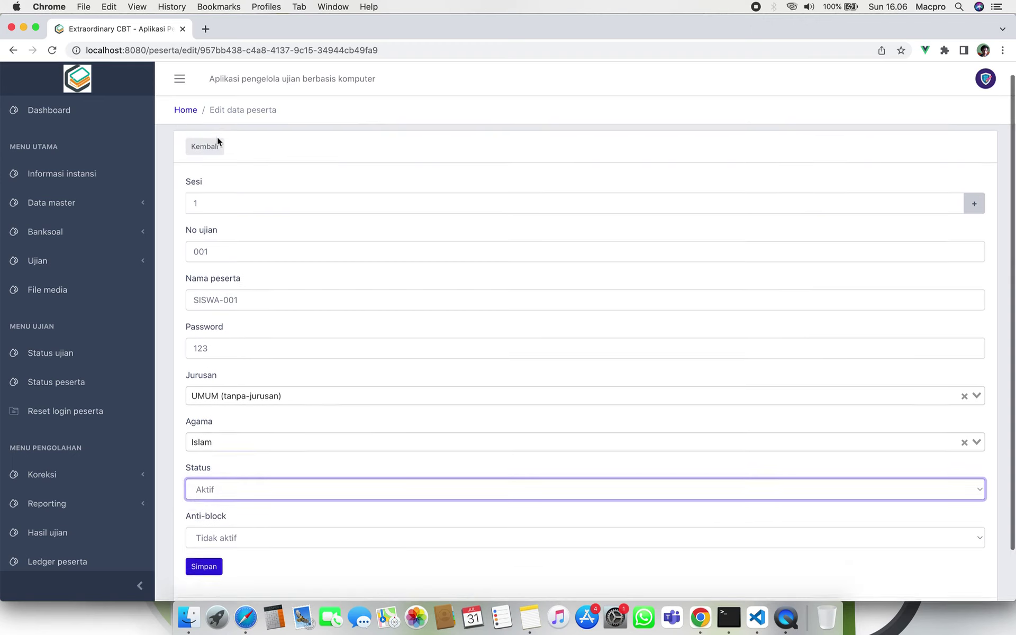
pyautogui.click(215, 161)
# Step: In Setting ujian, turn off login reset, turn on tab-switch auto block, and save
pyautogui.scroll(-3, 64, 386)
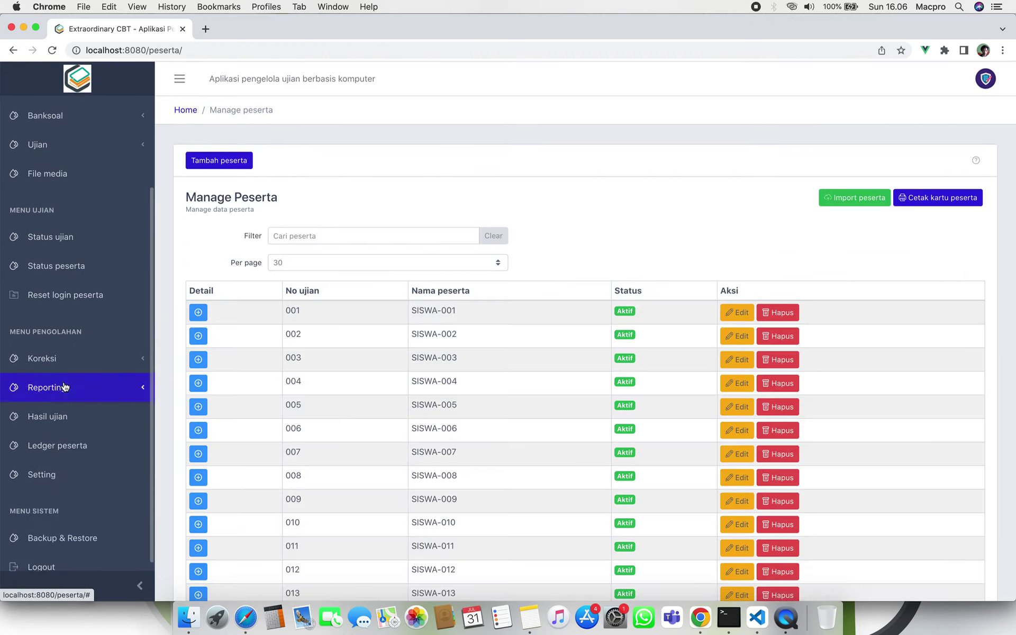
pyautogui.click(82, 464)
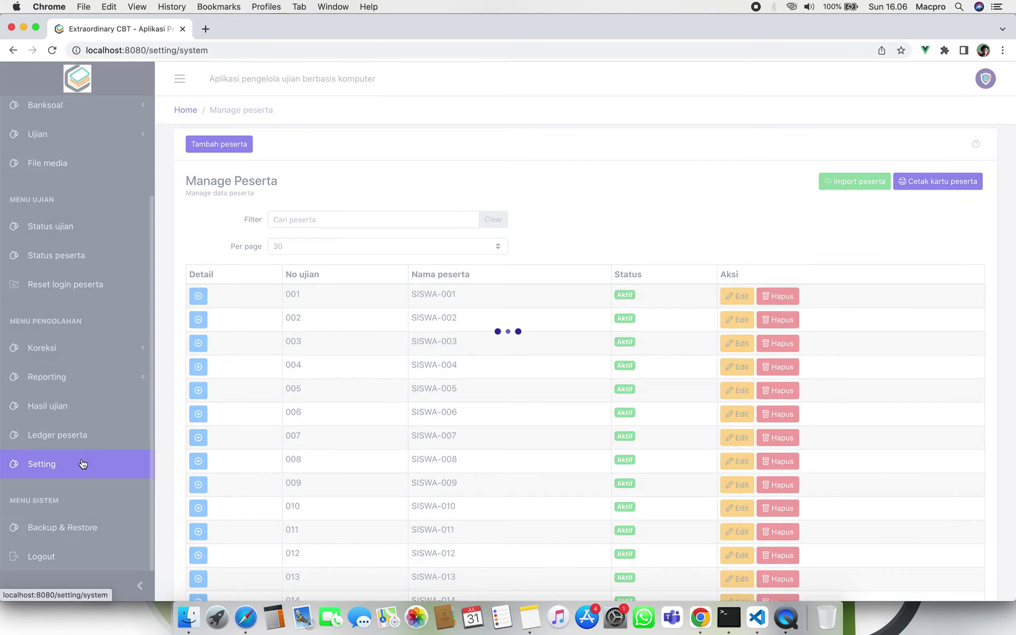
pyautogui.click(247, 191)
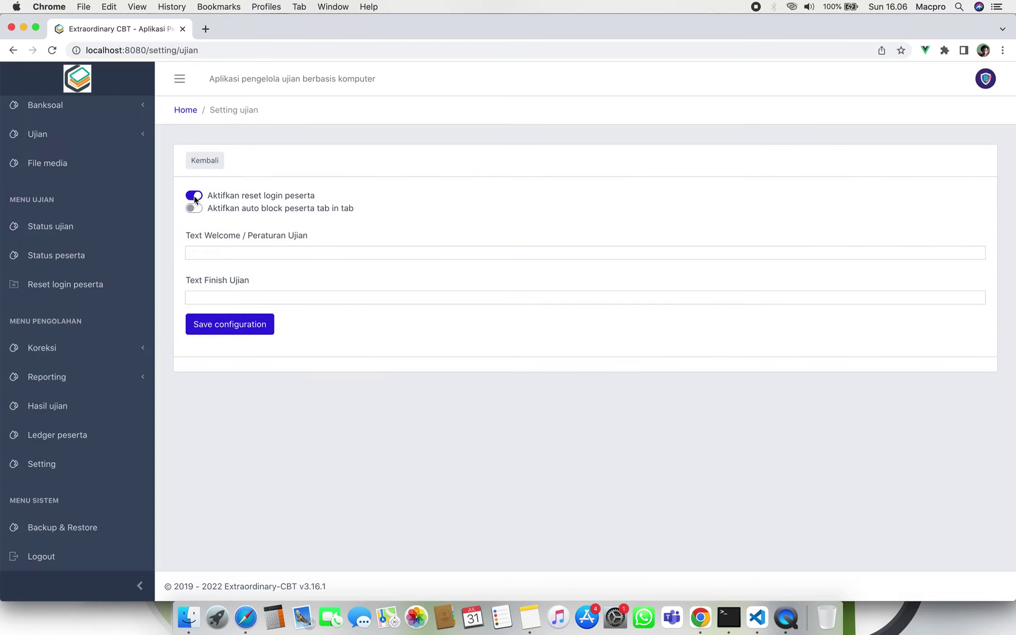
pyautogui.click(194, 195)
pyautogui.click(194, 208)
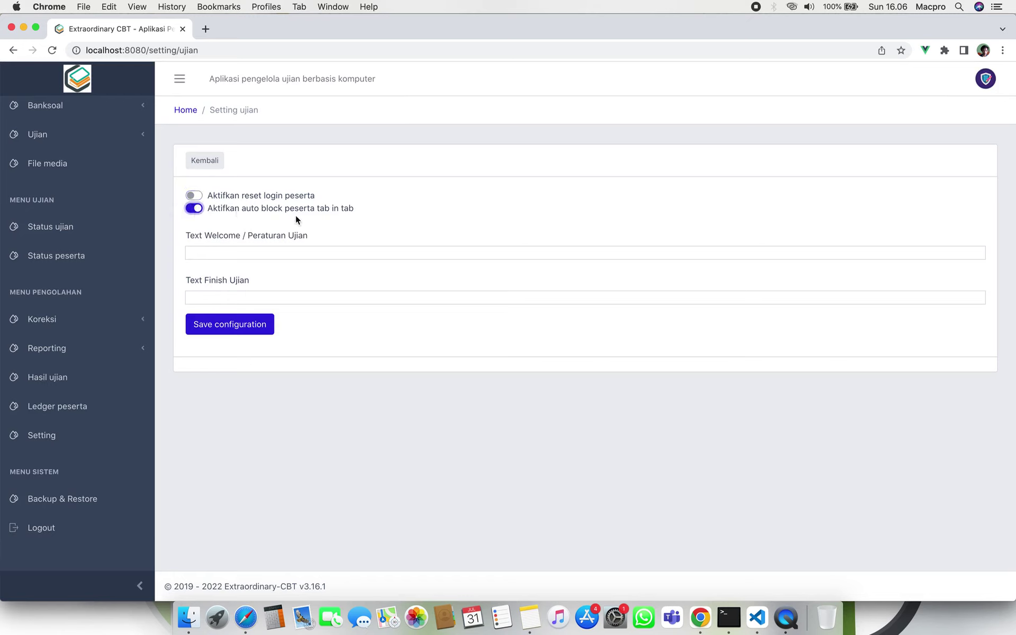
pyautogui.click(259, 325)
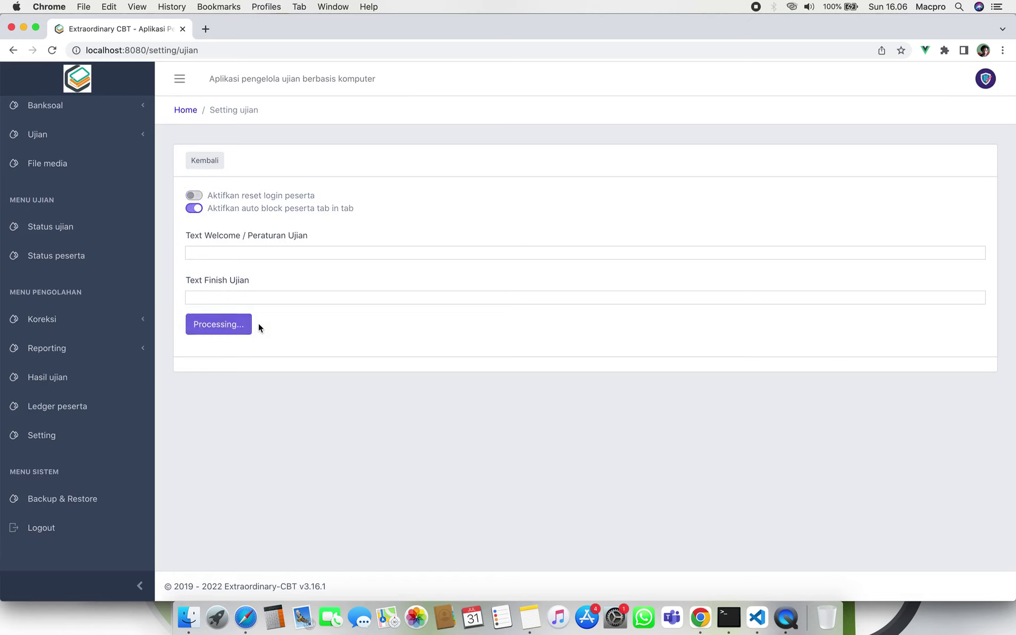
# Step: Open Ujian > Jadwal ujian to view the exam schedule
pyautogui.scroll(3, 101, 227)
pyautogui.click(102, 214)
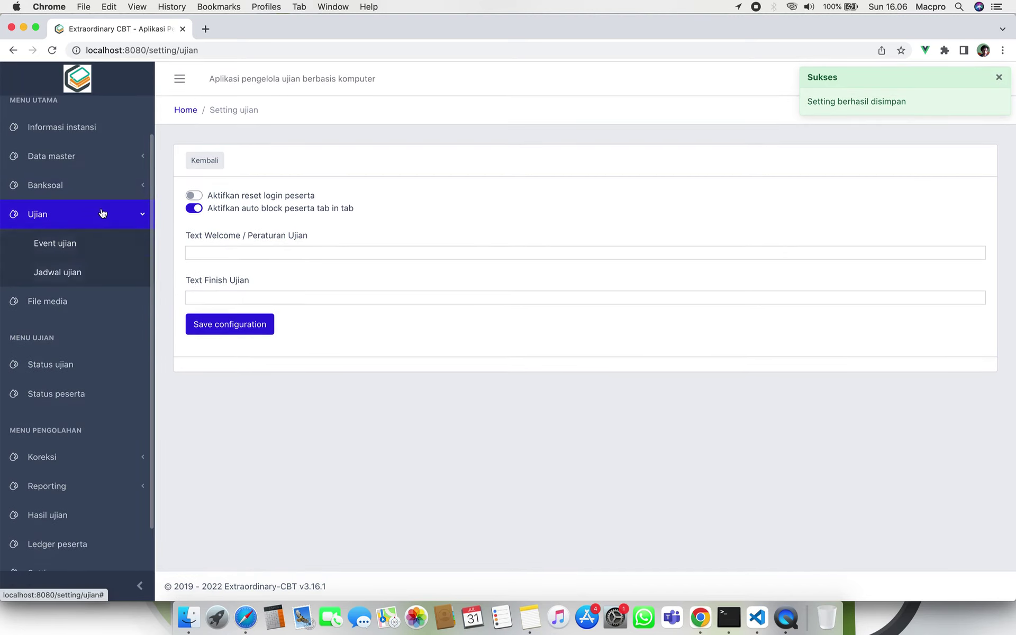
pyautogui.click(105, 270)
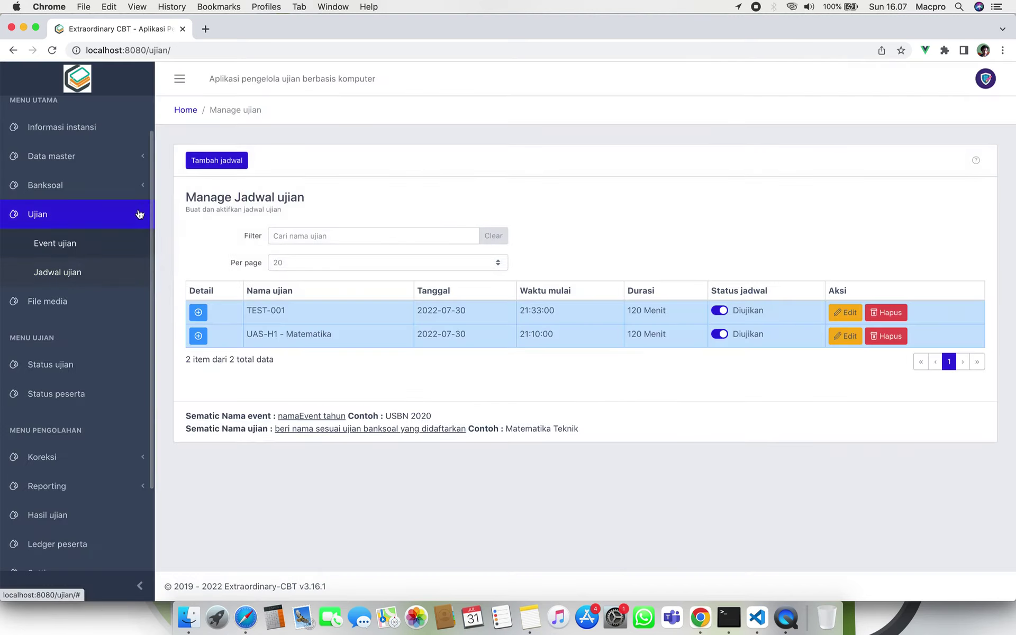
# Step: Open exam TEST-001 for editing and set its date to Jul 31, 2022
pyautogui.click(139, 214)
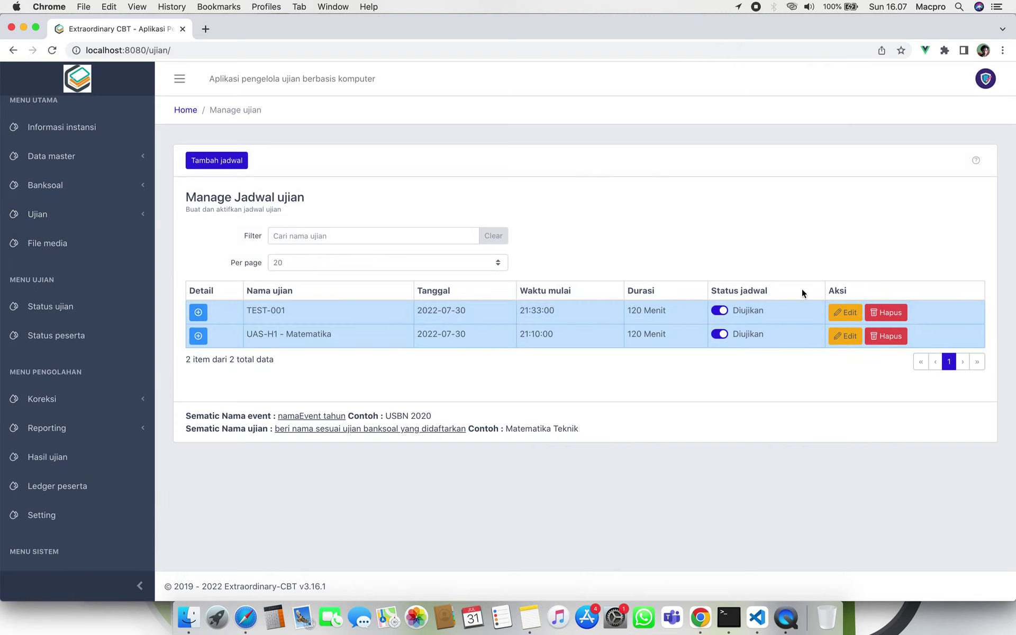
pyautogui.click(840, 314)
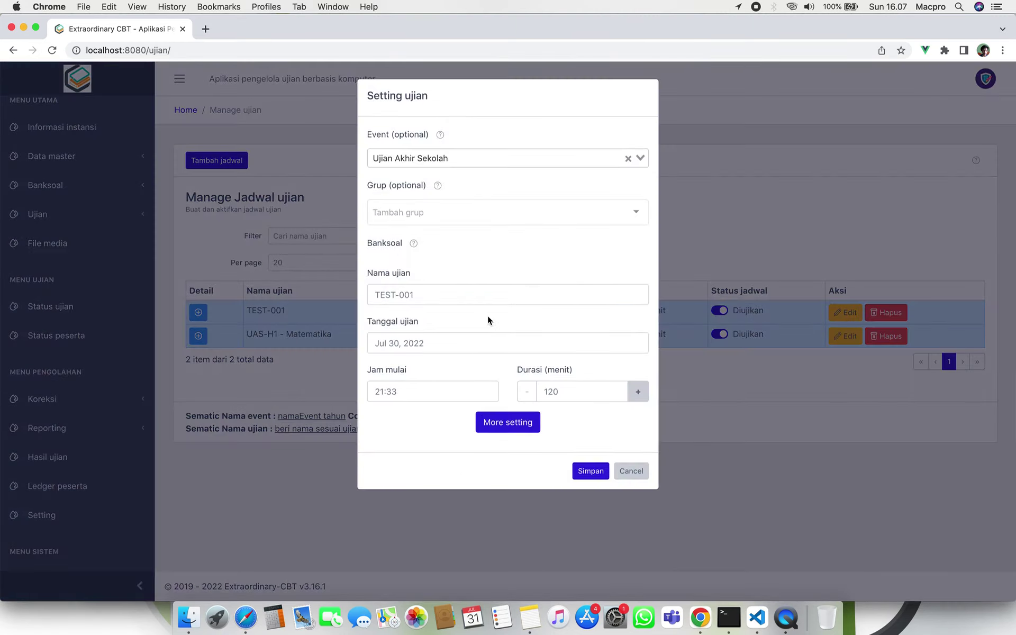
pyautogui.click(471, 341)
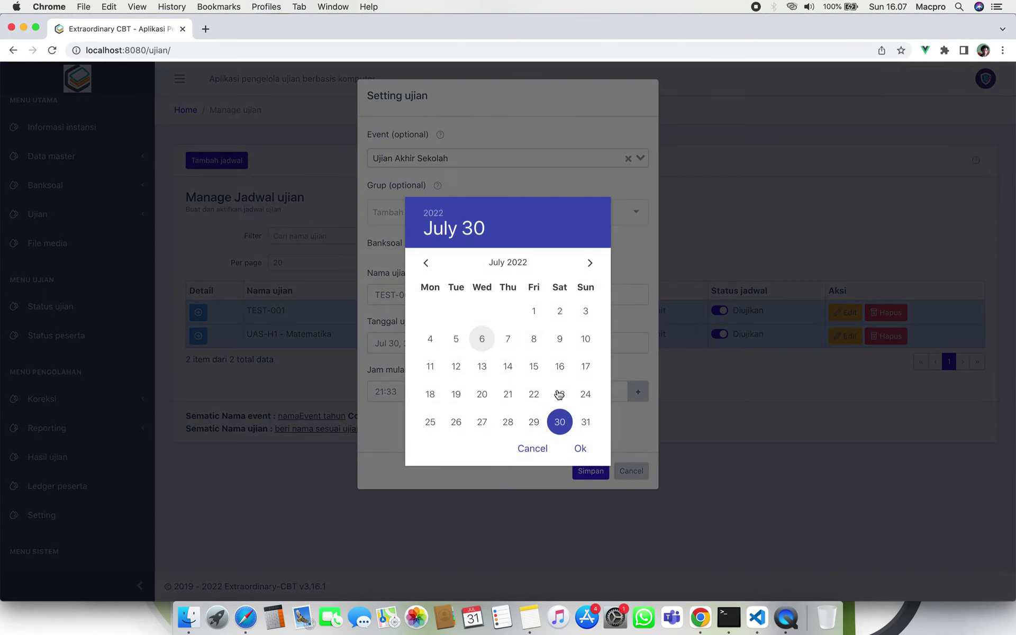
pyautogui.click(888, 5)
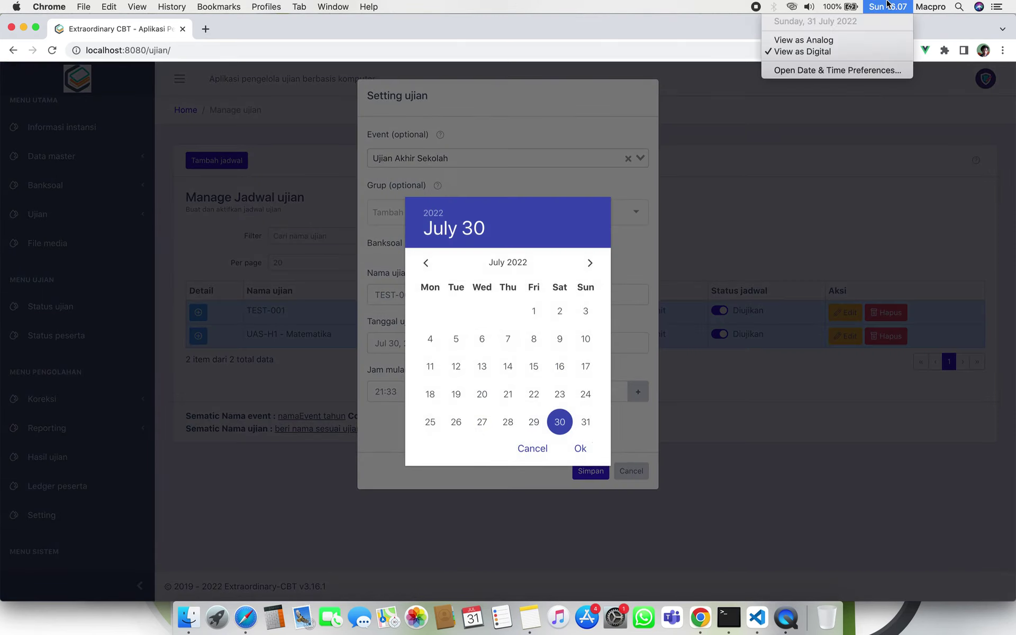
pyautogui.click(585, 422)
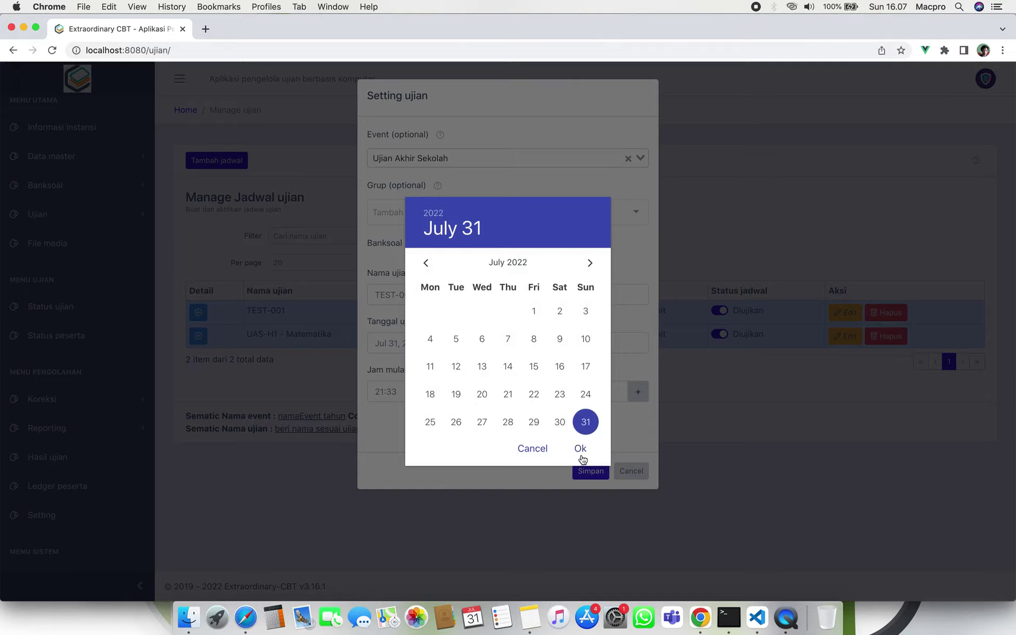
pyautogui.click(580, 449)
# Step: Set the start time (Jam mulai) to 13:33 and save the exam
pyautogui.click(456, 384)
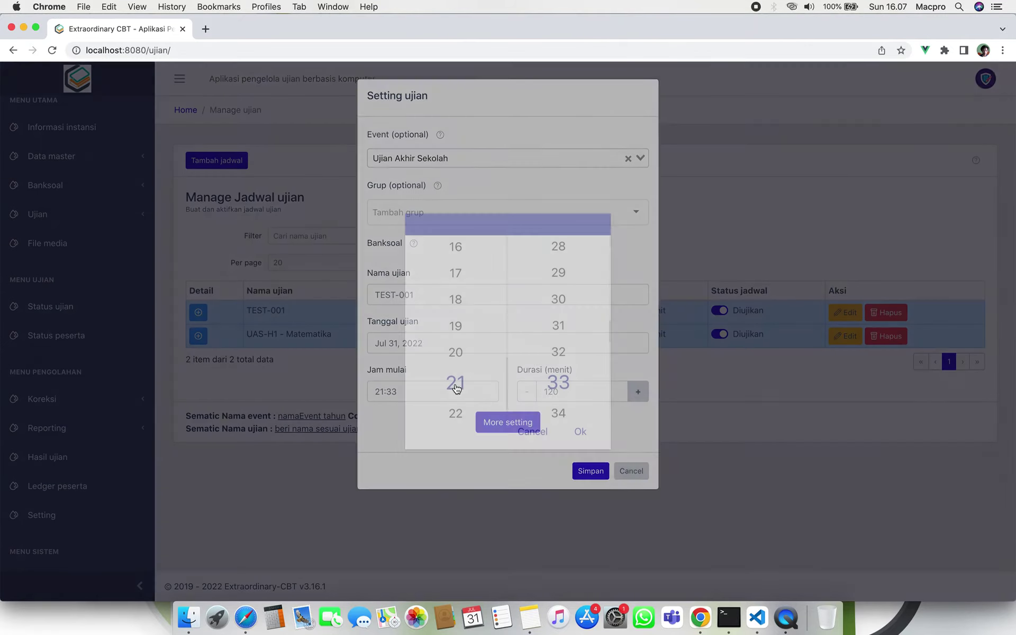
pyautogui.scroll(8, 470, 367)
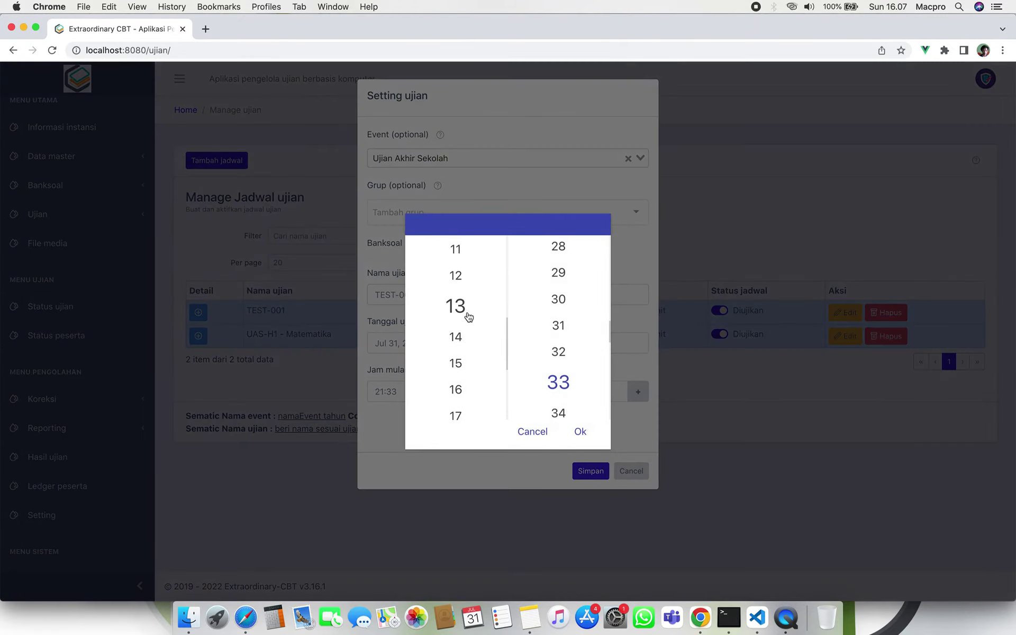
pyautogui.click(591, 439)
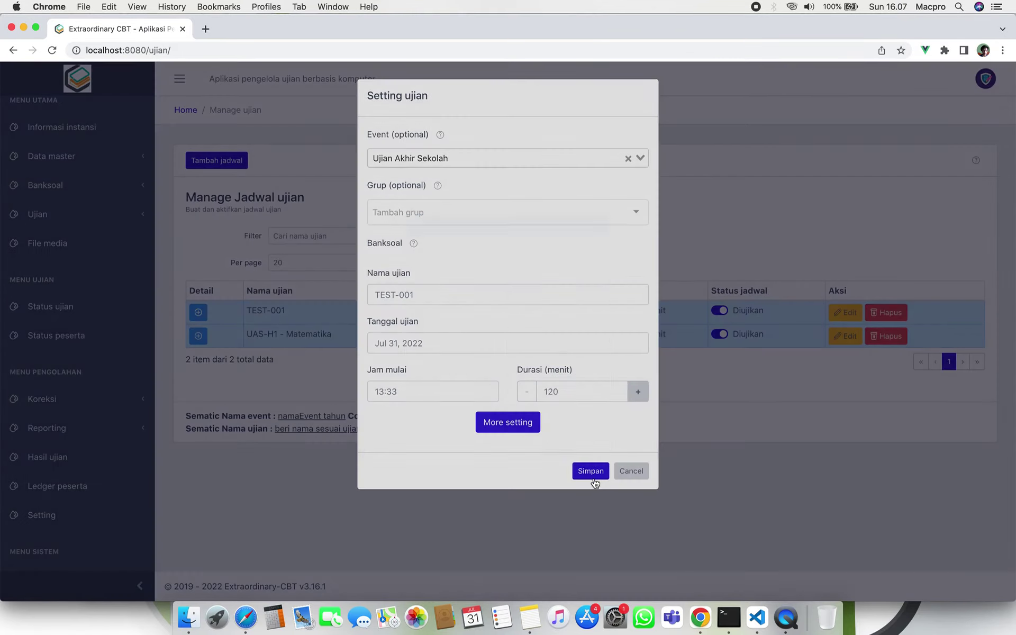
pyautogui.click(593, 476)
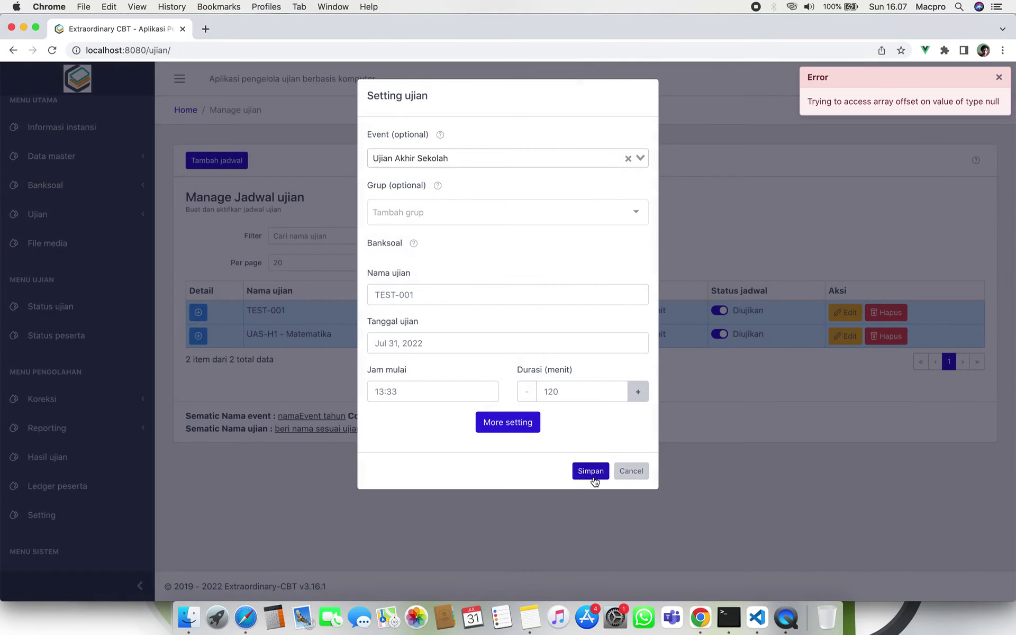
# Step: Show More setting to review minimum working time, then discard the open settings
pyautogui.click(519, 428)
pyautogui.scroll(-6, 488, 364)
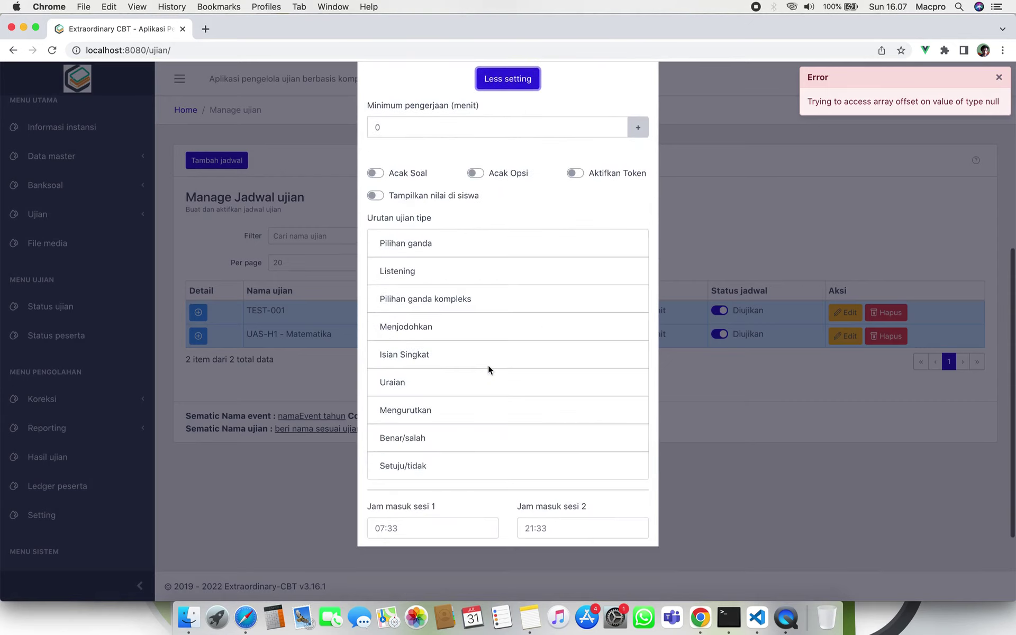
pyautogui.scroll(6, 488, 364)
pyautogui.scroll(-9, 631, 254)
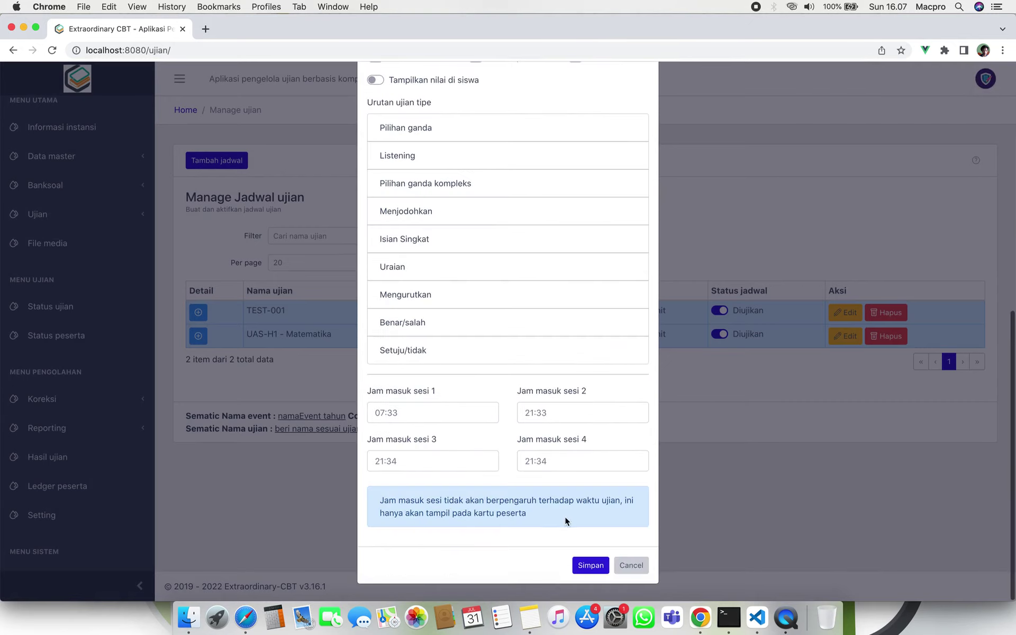
pyautogui.click(644, 573)
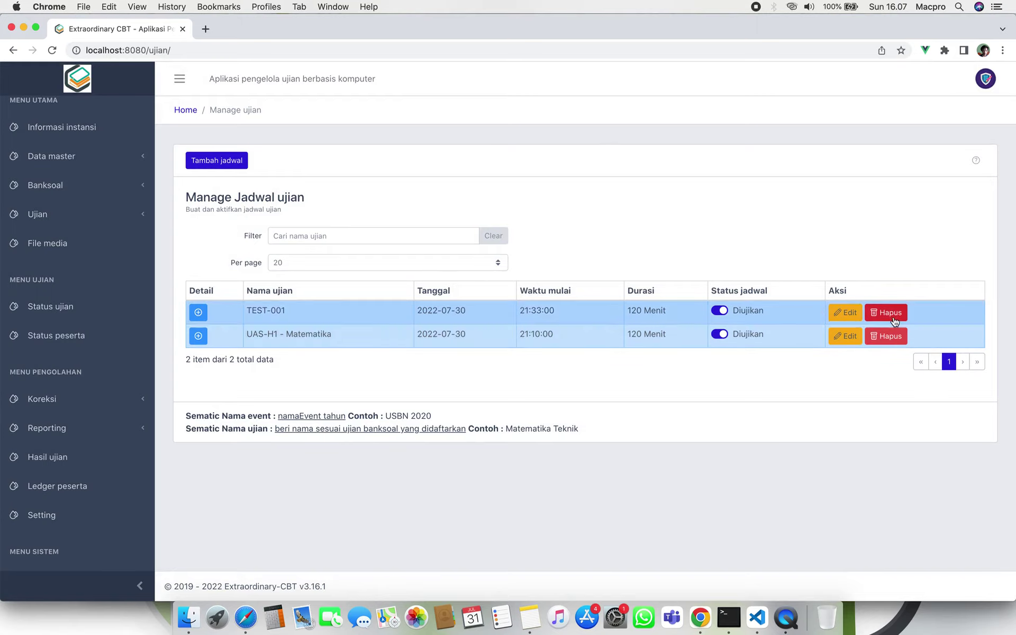
# Step: Delete the TEST-001 and UAS-H1 - Matematika exam schedules
pyautogui.click(890, 318)
pyautogui.click(497, 388)
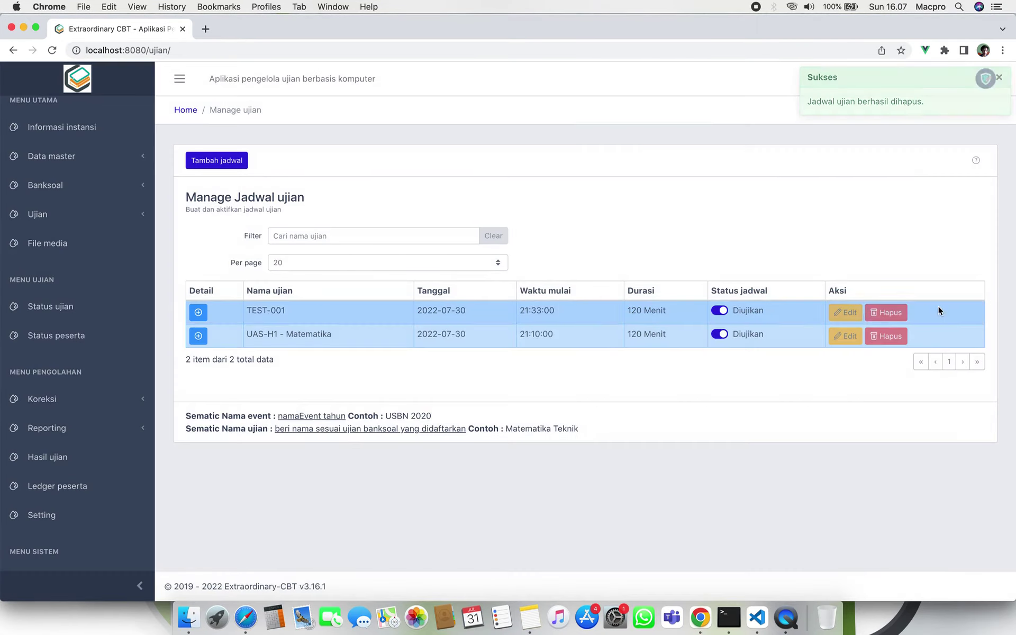
pyautogui.click(885, 312)
pyautogui.click(479, 389)
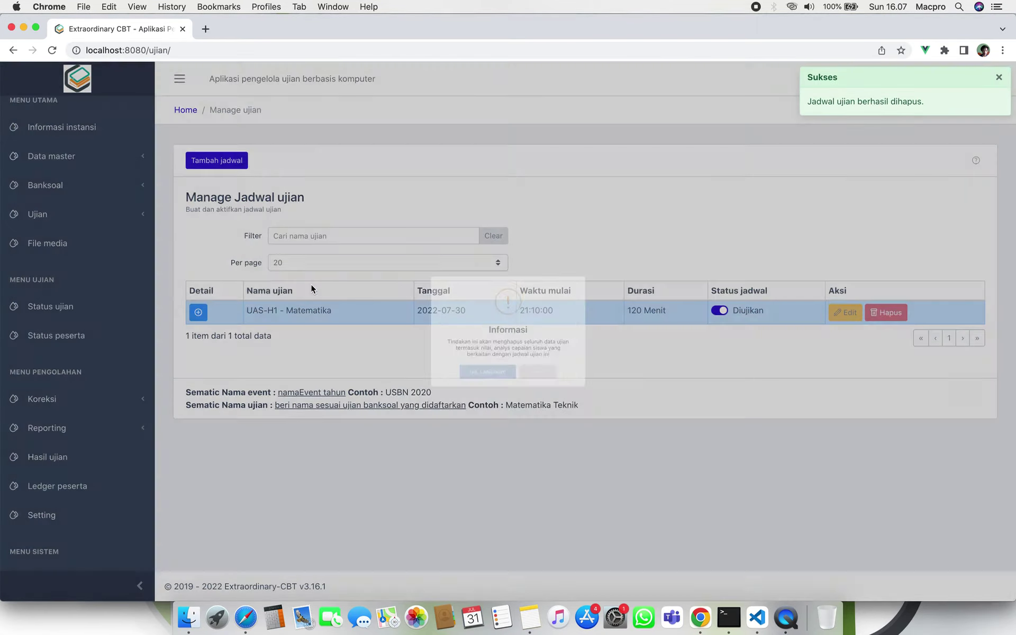
# Step: Add a new schedule using the BKSL-51R-2022 question bank, named UH-1
pyautogui.click(202, 164)
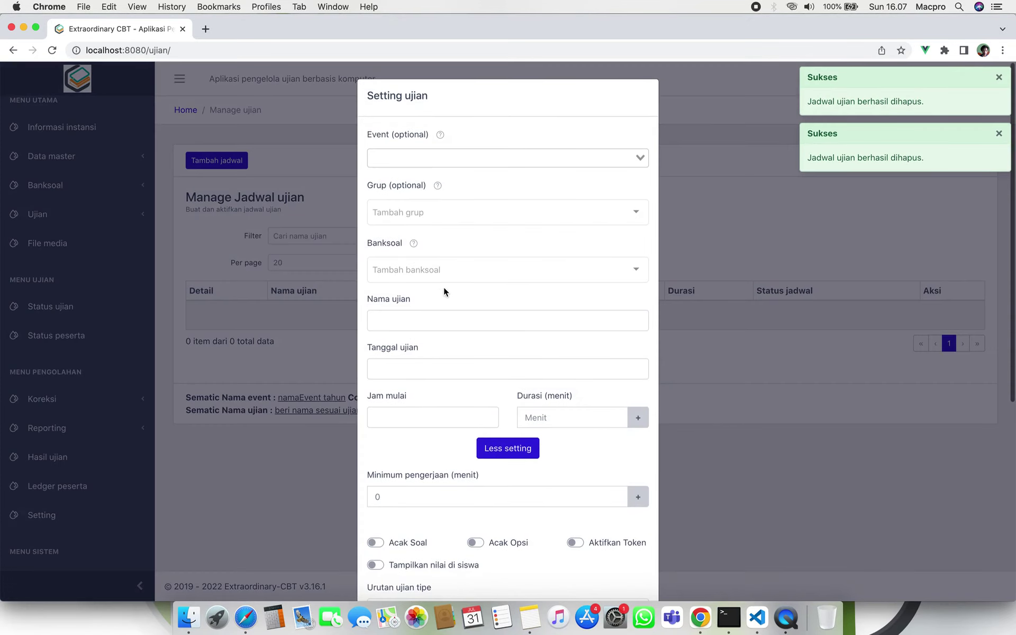
pyautogui.click(456, 271)
pyautogui.click(463, 295)
pyautogui.scroll(-1, 471, 326)
pyautogui.scroll(-2, 471, 325)
pyautogui.click(456, 252)
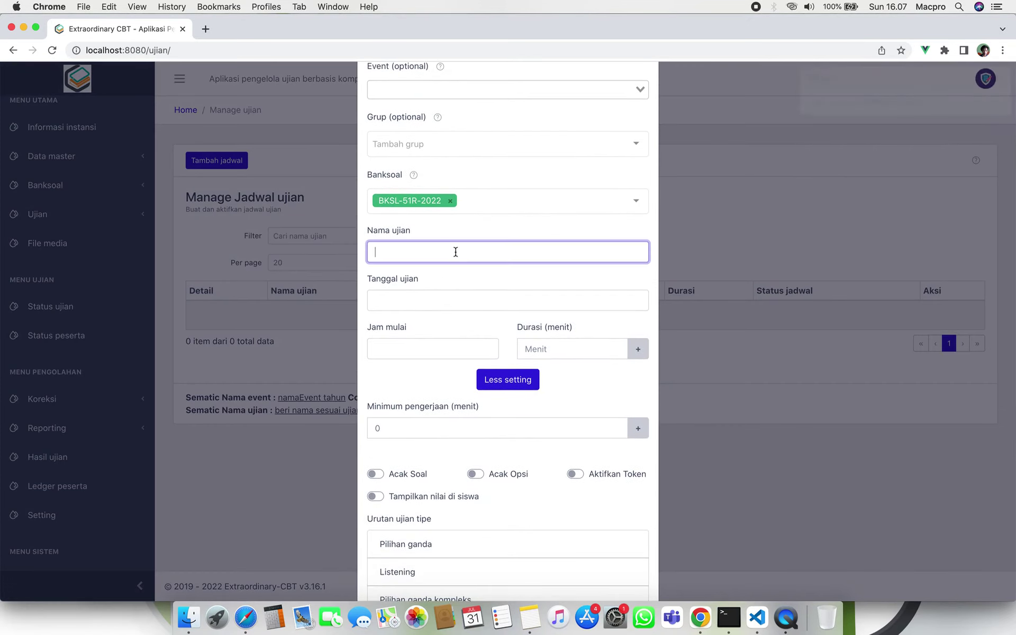
# Step: Schedule UH-1 for Jul 31, 2022 at 16:07 with 120-minute duration, and save
pyautogui.click(464, 296)
pyautogui.click(578, 454)
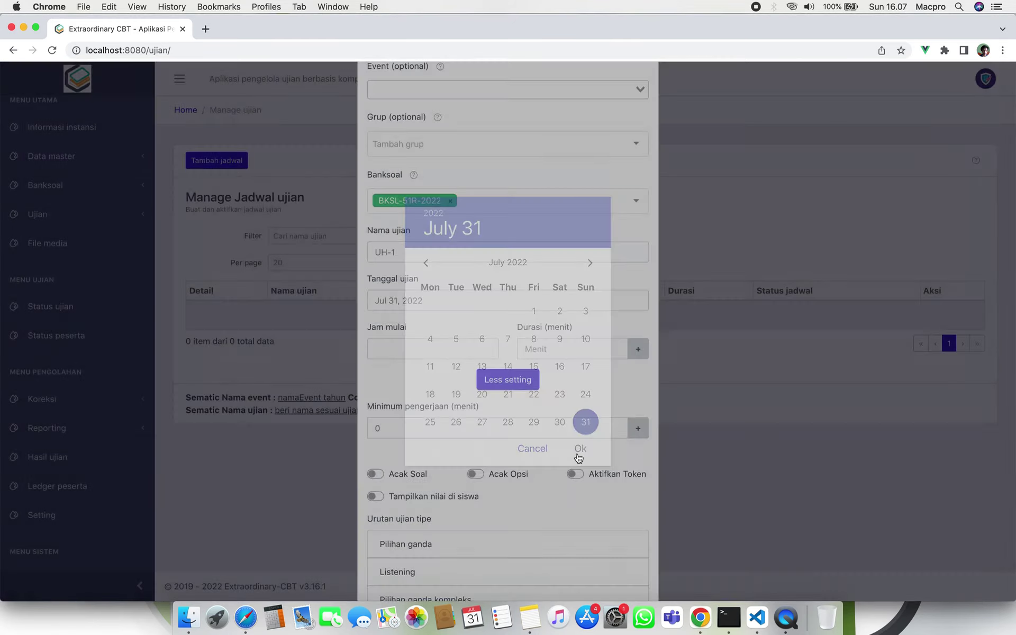
pyautogui.click(404, 349)
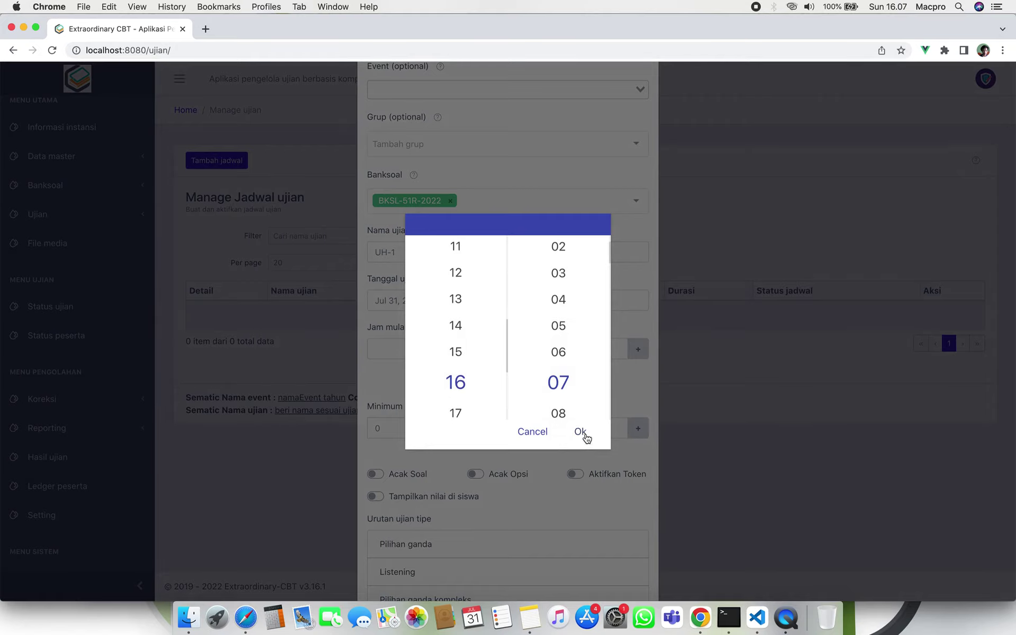
pyautogui.click(581, 431)
pyautogui.click(566, 344)
pyautogui.write('120')
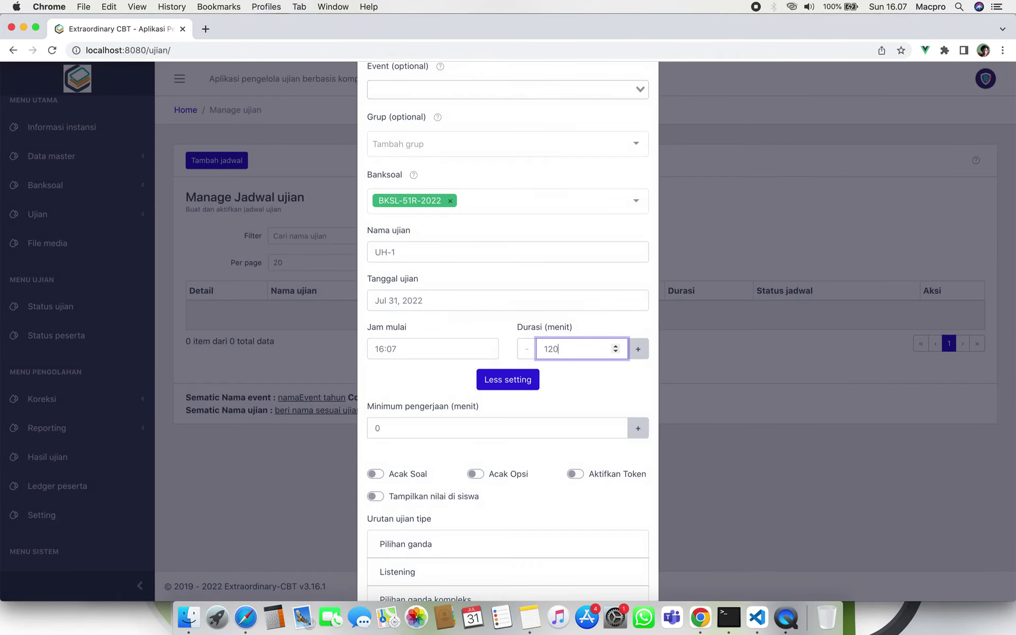
pyautogui.scroll(-5, 551, 396)
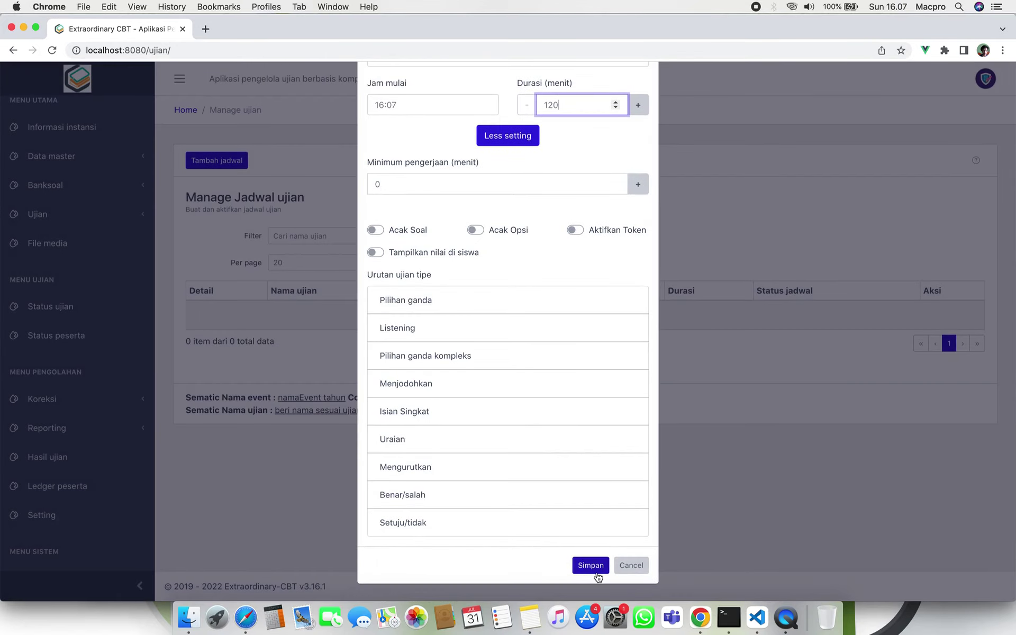
pyautogui.click(596, 571)
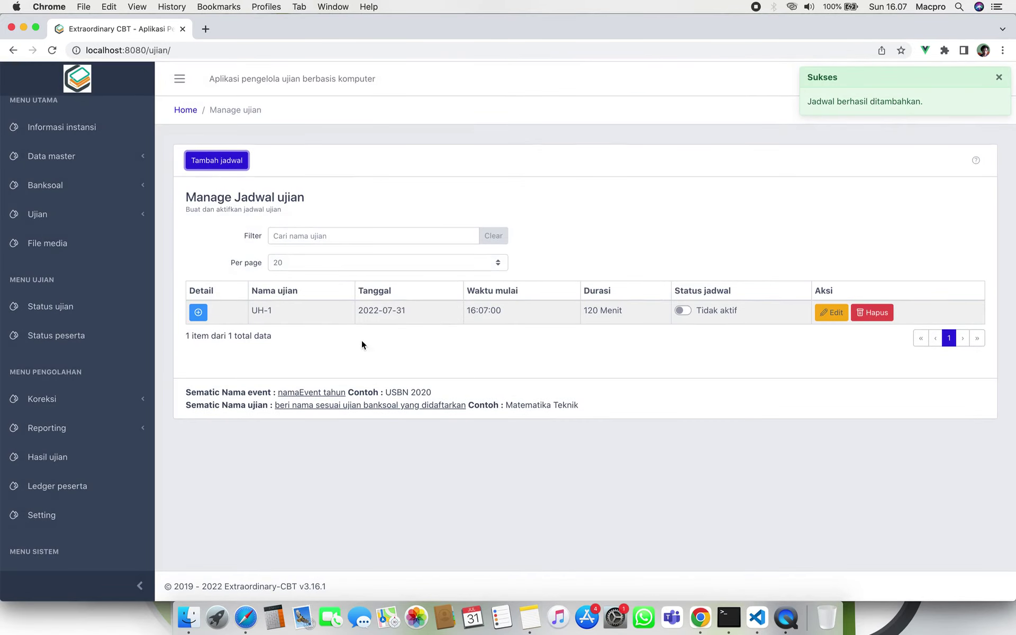
# Step: Toggle the UH-1 schedule's status to Diujikan
pyautogui.click(198, 312)
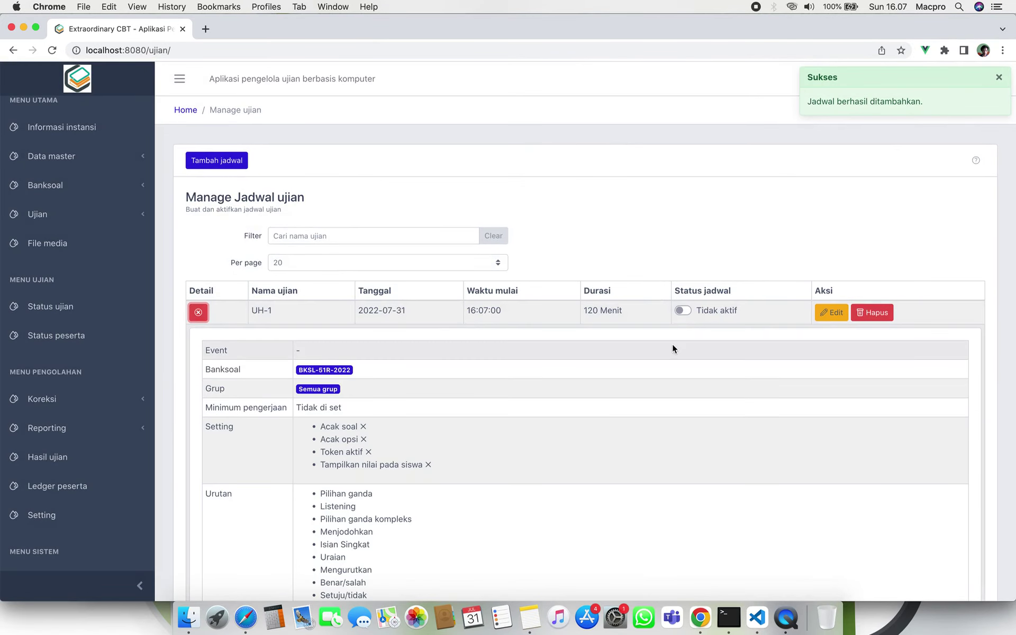
pyautogui.scroll(-1, 677, 328)
pyautogui.click(684, 297)
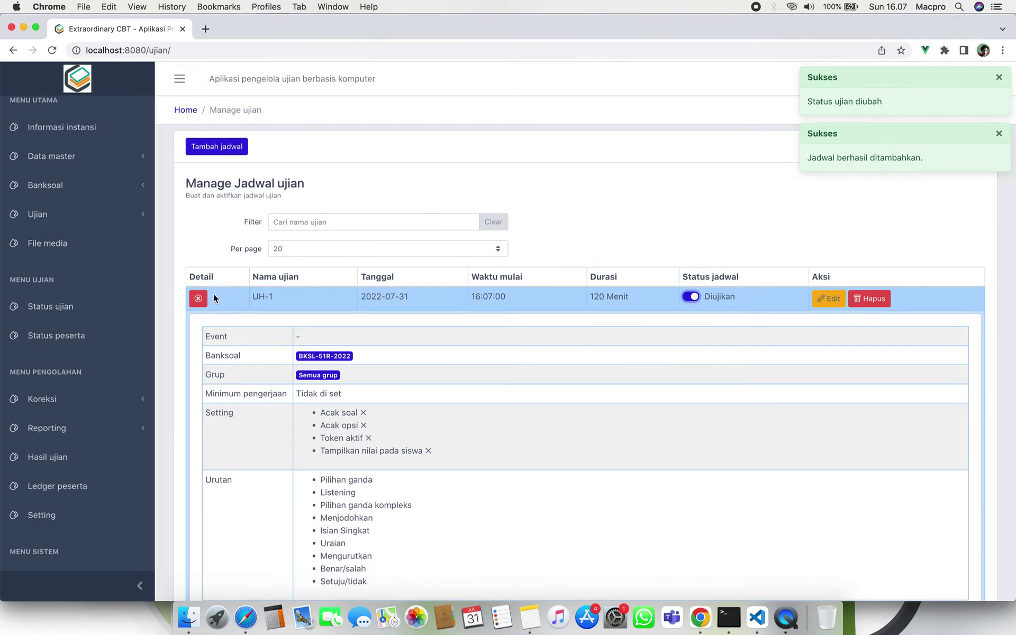
pyautogui.click(199, 299)
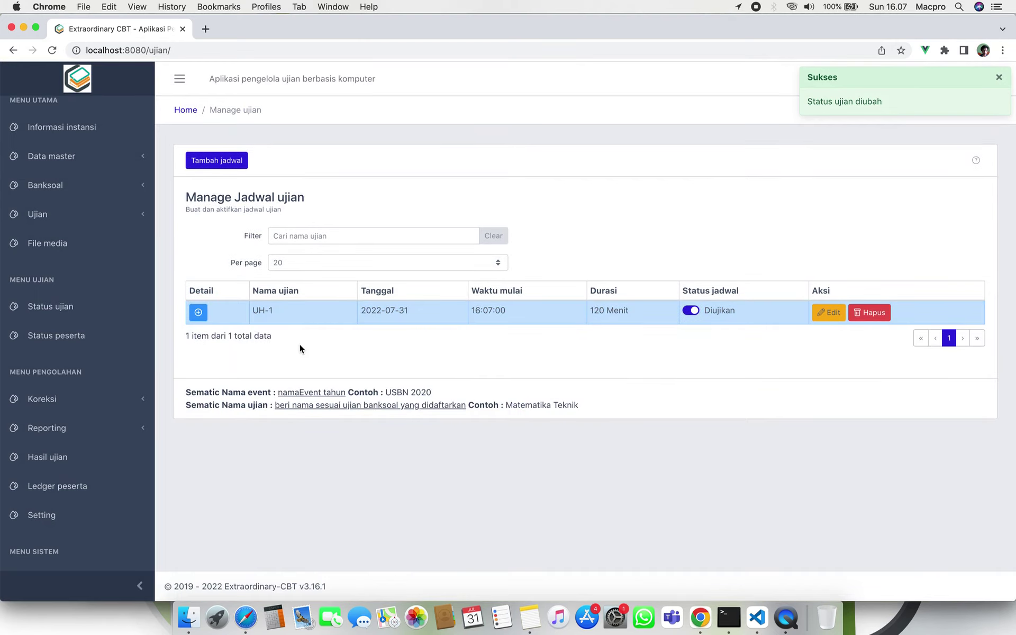
pyautogui.click(205, 29)
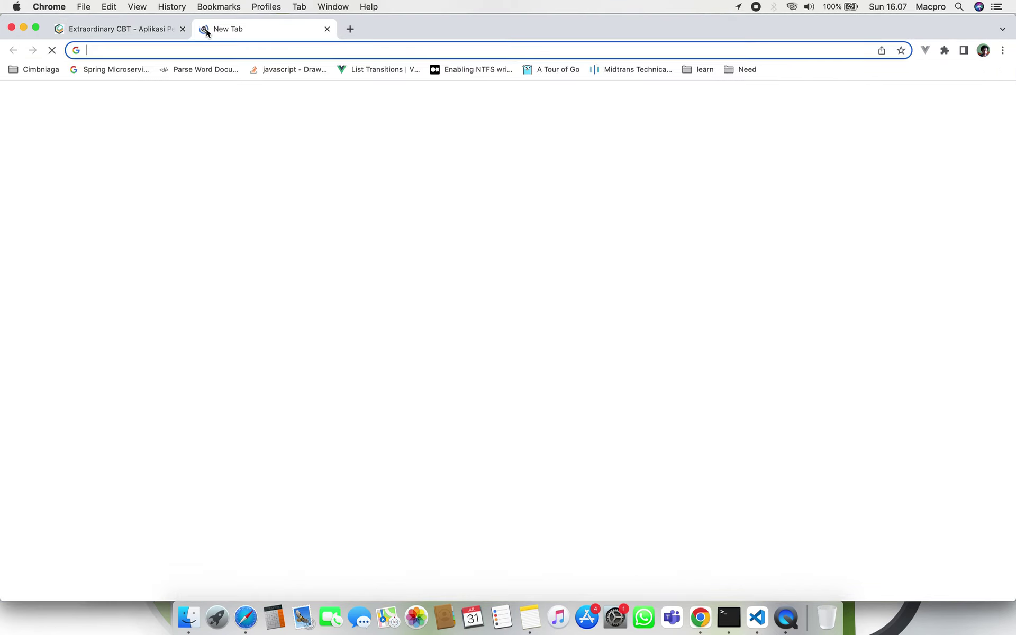
# Step: Load localhost:8000 and sign in with the student's exam number and password
pyautogui.write('localhost:8000')
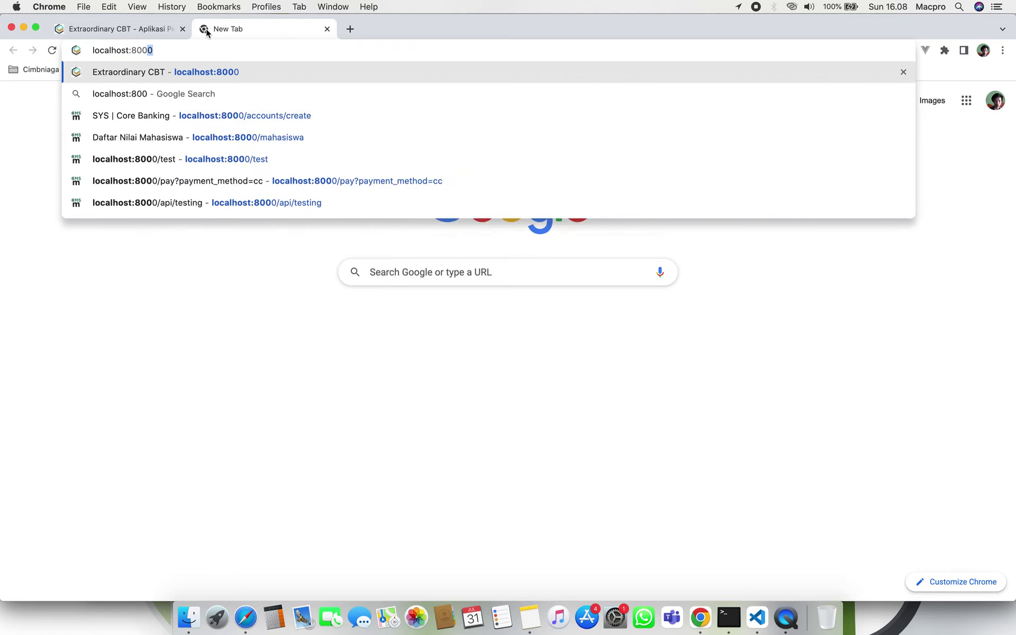
pyautogui.press('Return')
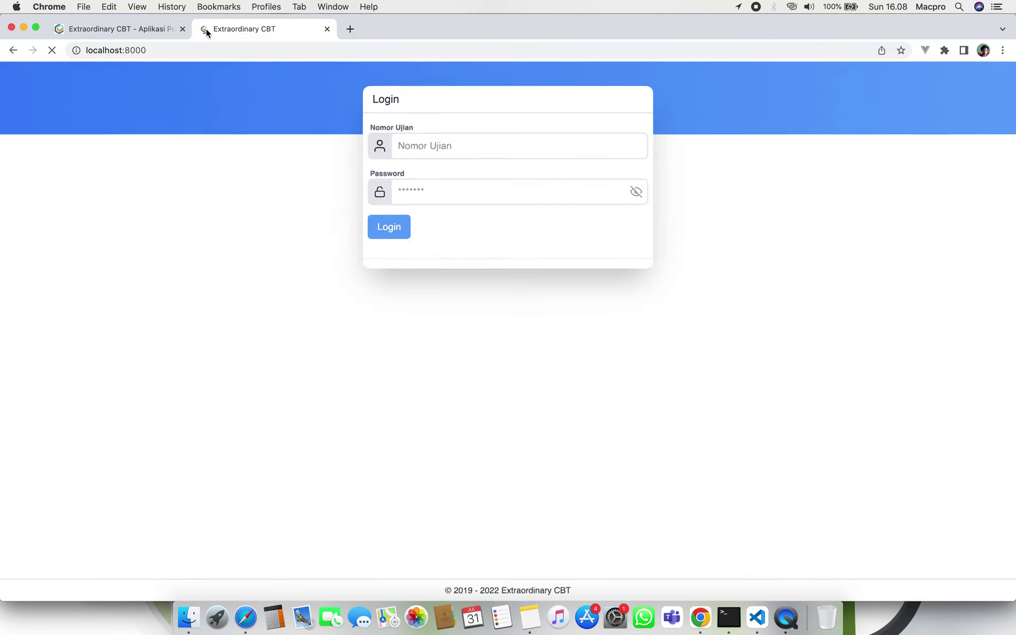
pyautogui.click(471, 187)
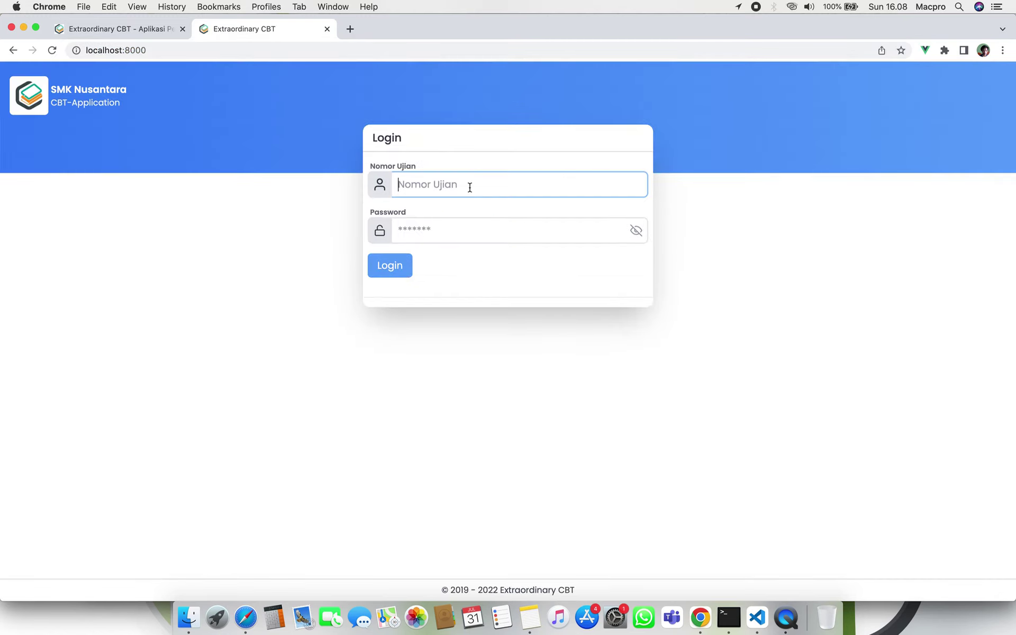
pyautogui.press('Tab')
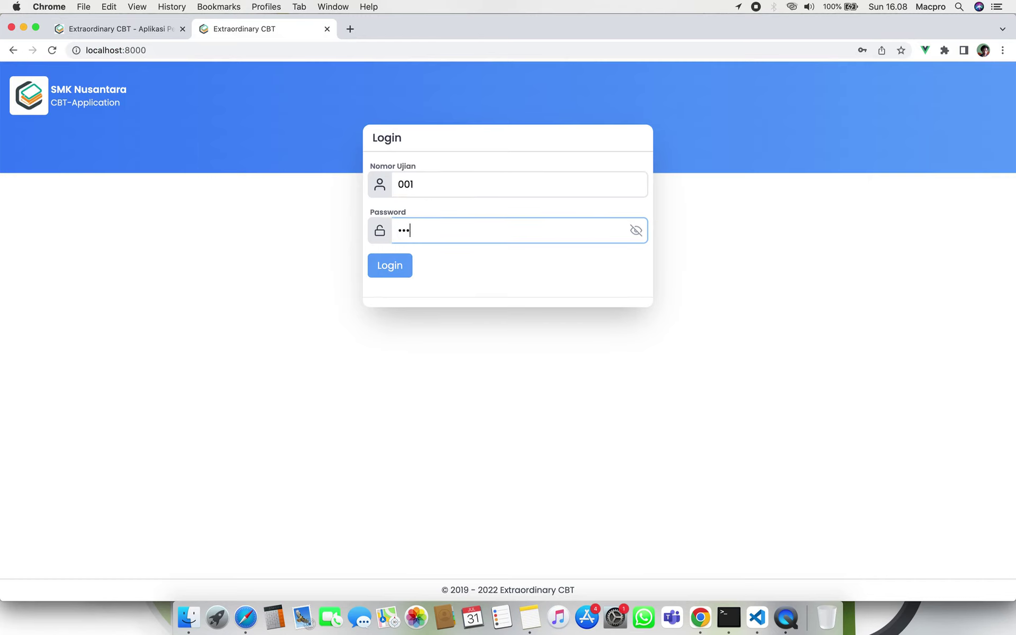
pyautogui.press('Return')
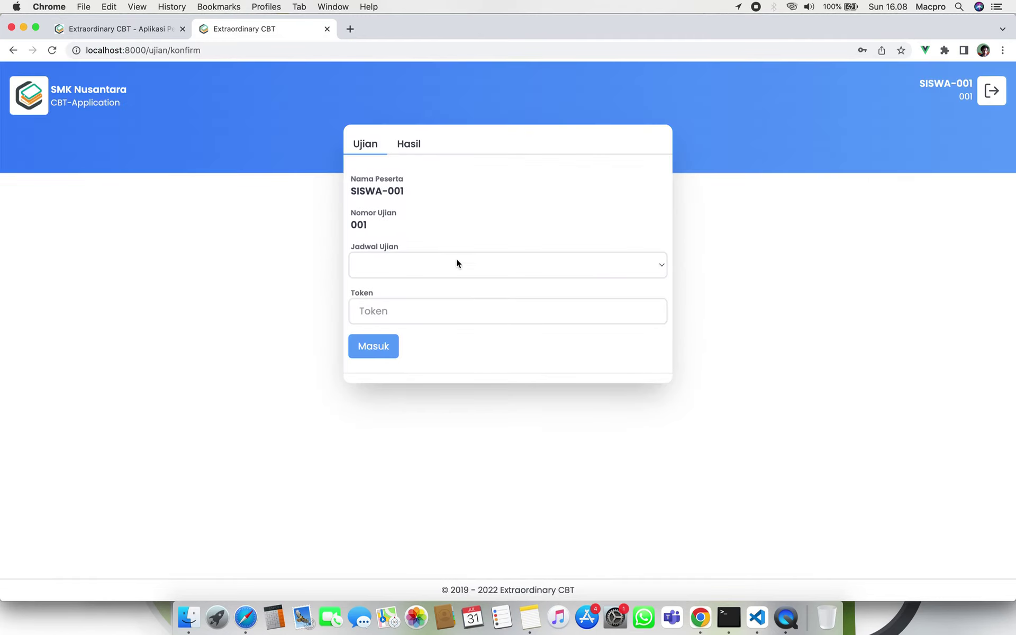
# Step: Select UH-1 under Jadwal Ujian, enter it, and start the exam at question 1
pyautogui.click(455, 269)
pyautogui.click(420, 268)
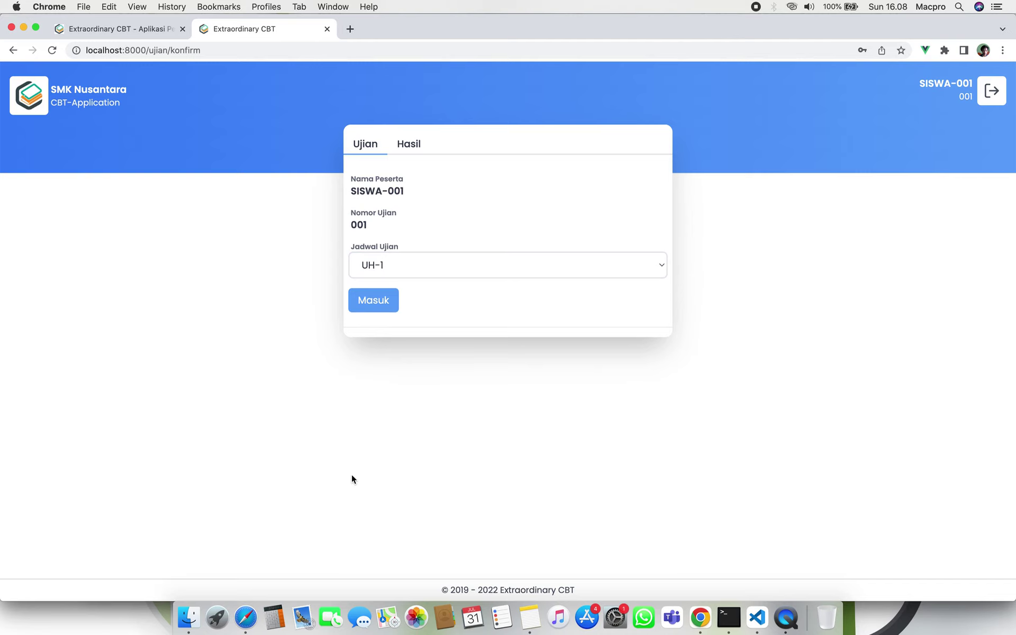
pyautogui.click(380, 304)
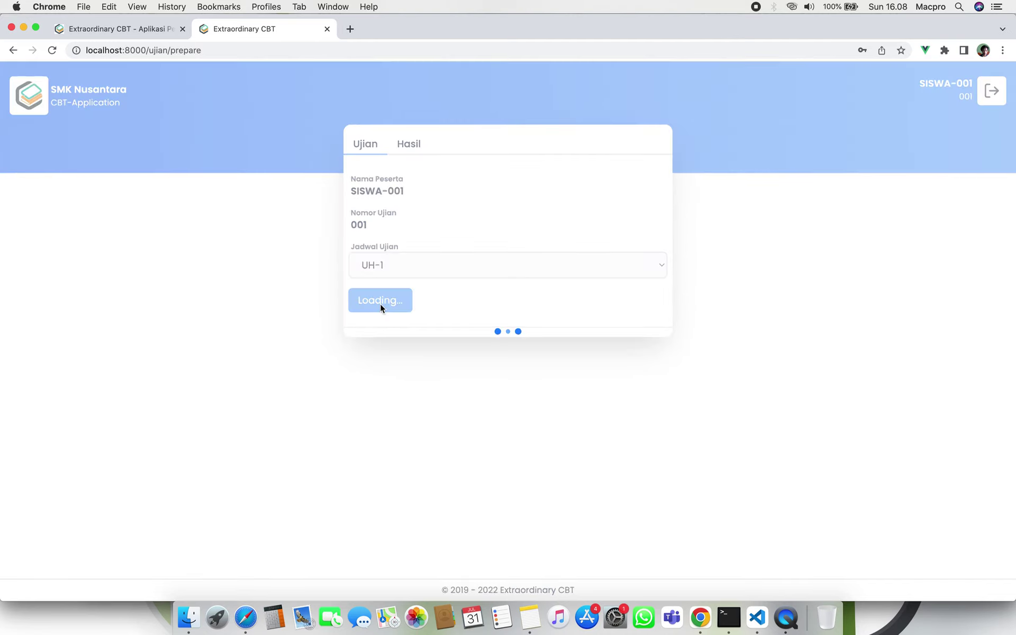
pyautogui.click(378, 314)
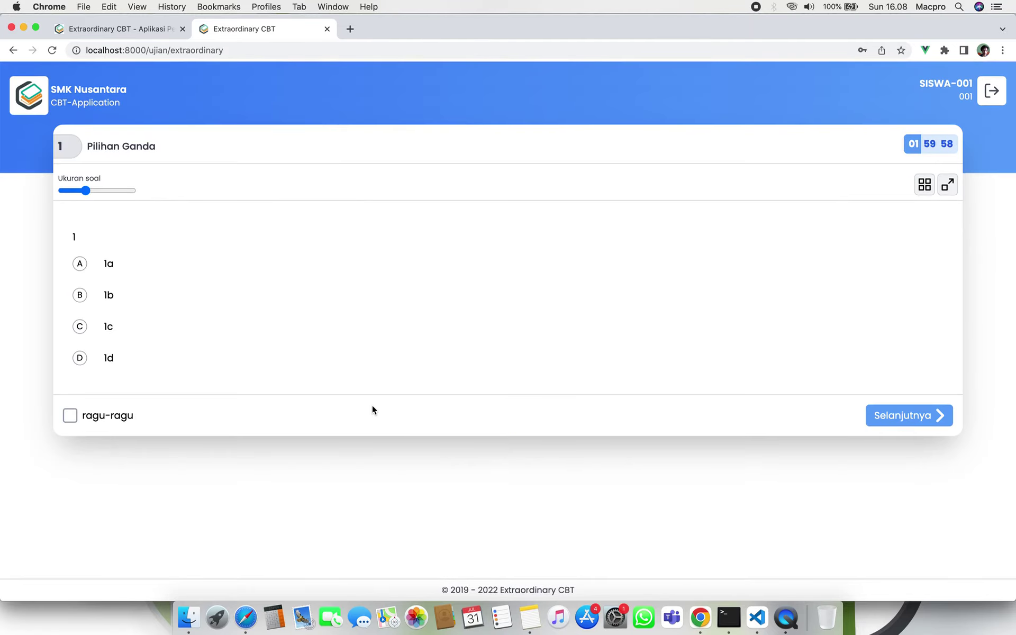
pyautogui.hotkey('ctrl', 'Right')
# Step: Answer question 1 of the UH-1 exam with option 1a
pyautogui.hotkey('ctrl', 'Left')
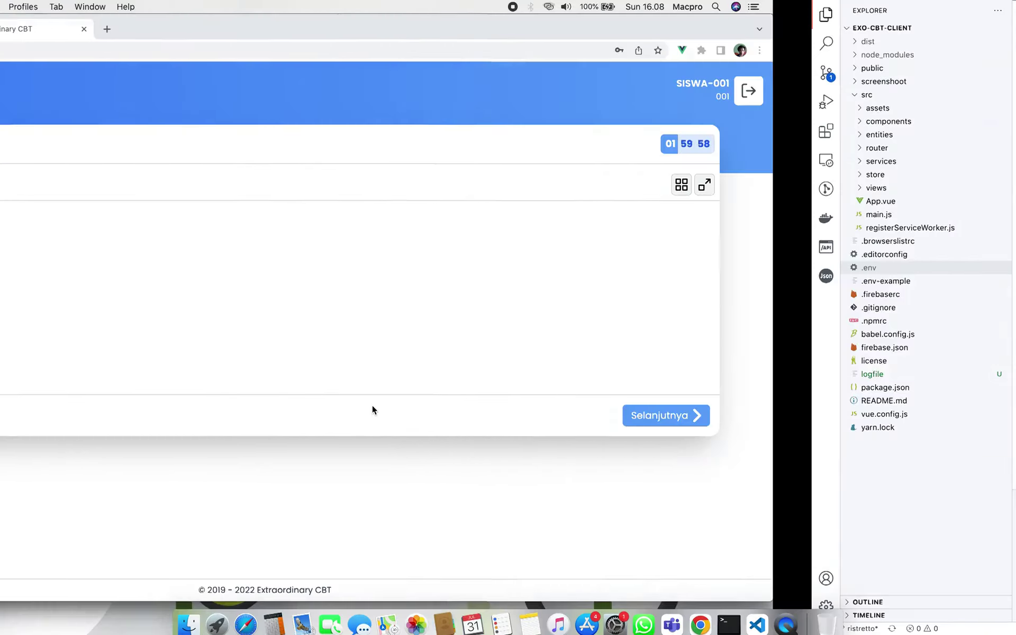
pyautogui.hotkey('ctrl', 'Right')
pyautogui.hotkey('ctrl', 'Left')
pyautogui.hotkey('ctrl', 'Right')
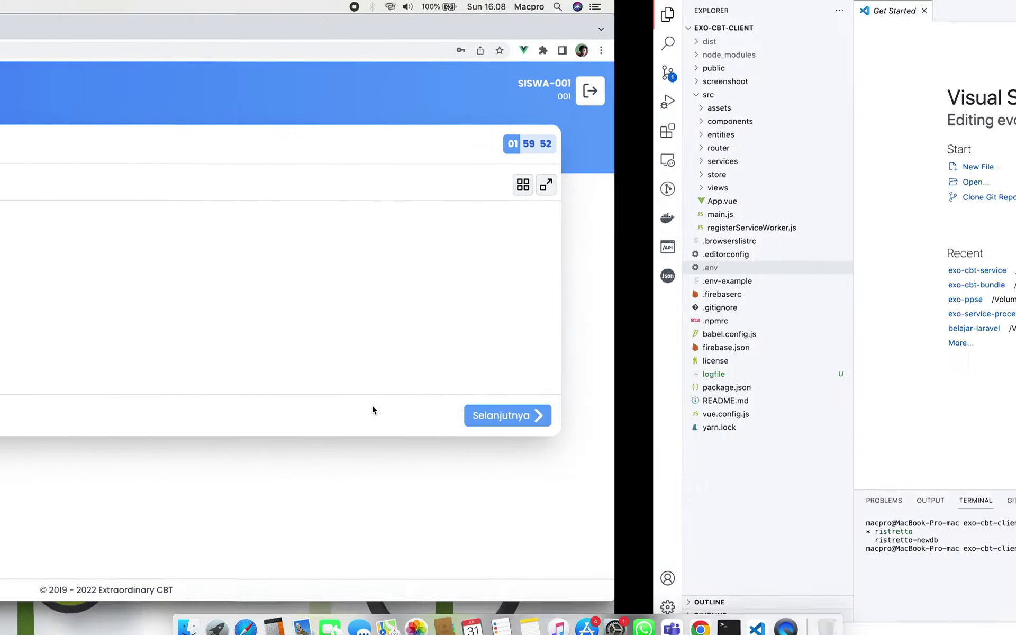
pyautogui.hotkey('ctrl', 'Left')
pyautogui.click(79, 264)
# Step: Return to the admin Manage Jadwal ujian tab
pyautogui.hotkey('ctrl', 'Right')
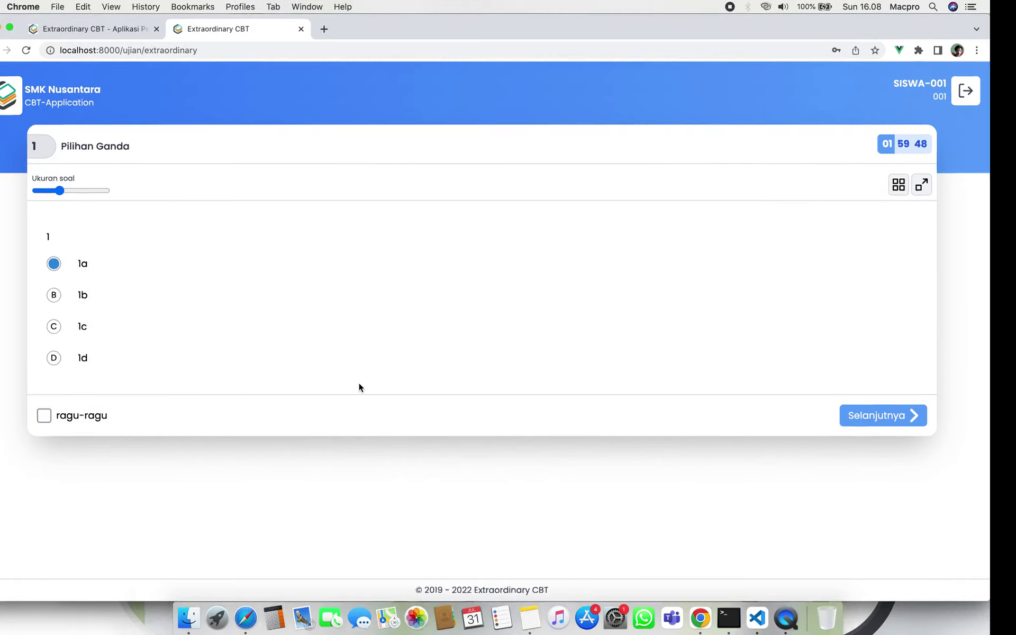
pyautogui.hotkey('ctrl', 'Left')
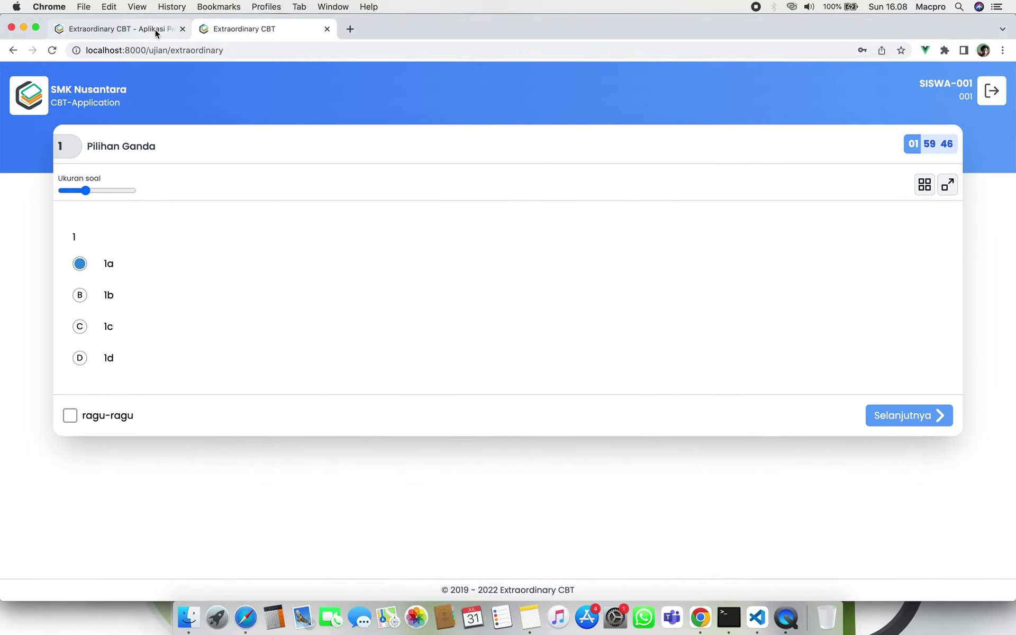
pyautogui.click(155, 29)
# Step: Open the participants list under master data and view the first participant's details
pyautogui.click(101, 195)
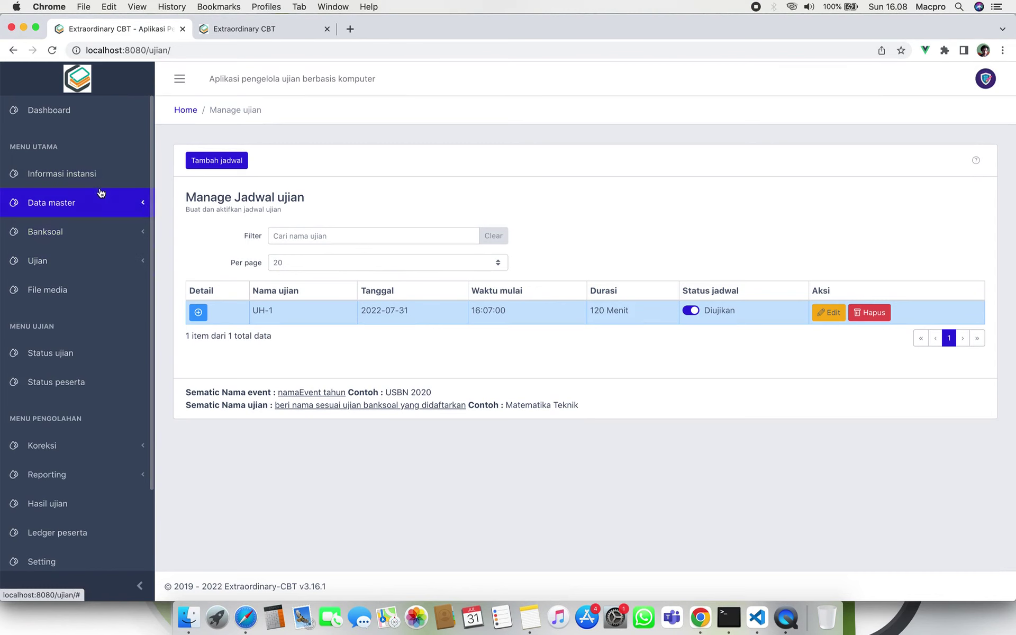
pyautogui.click(130, 233)
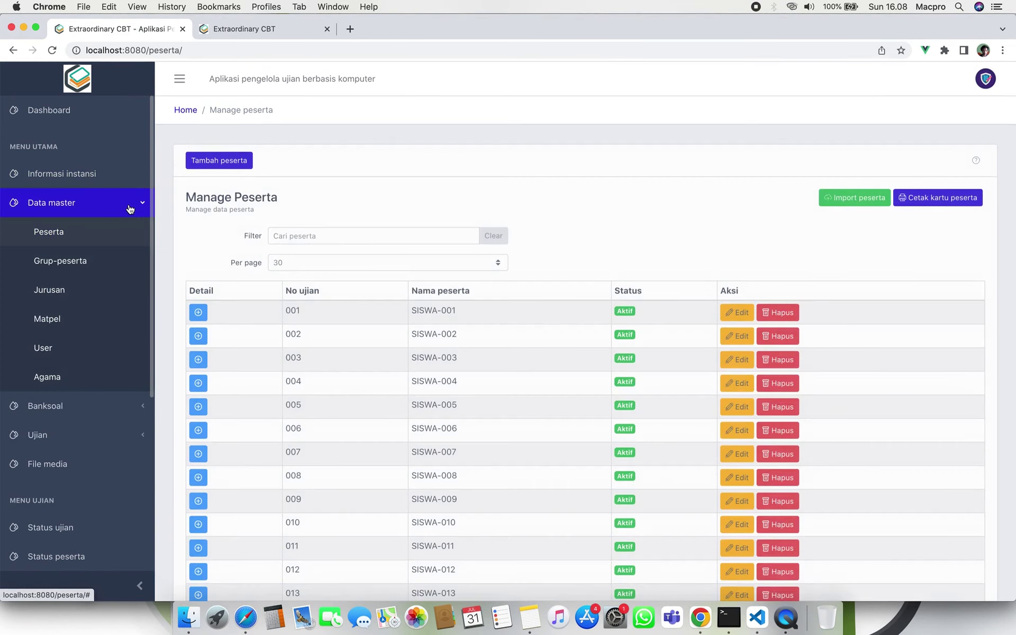
pyautogui.scroll(-2, 295, 348)
pyautogui.scroll(1, 254, 317)
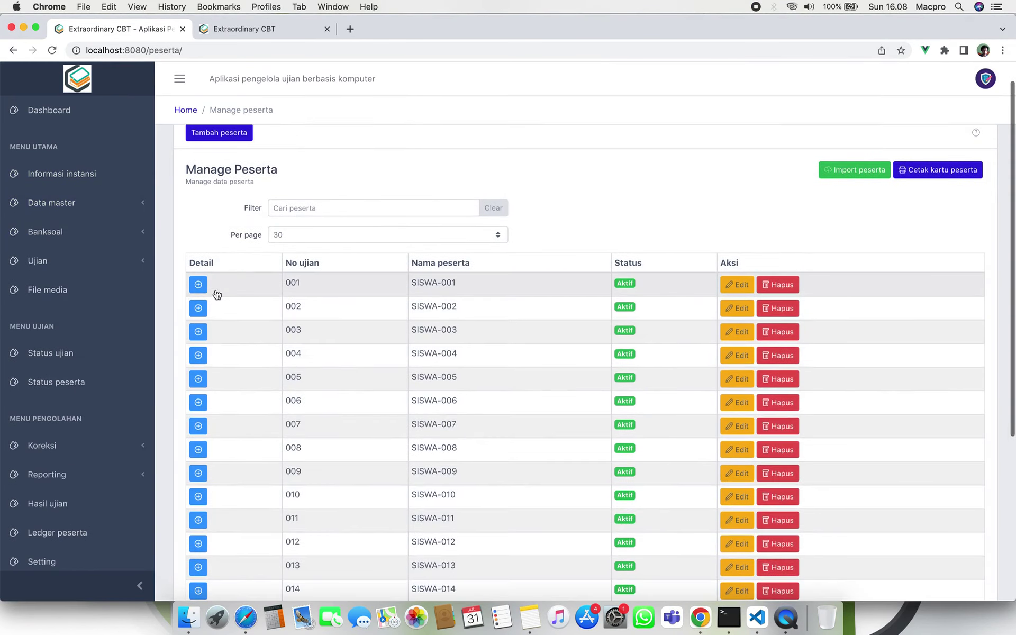
pyautogui.click(199, 286)
pyautogui.scroll(-1, 297, 381)
pyautogui.scroll(-1, 313, 406)
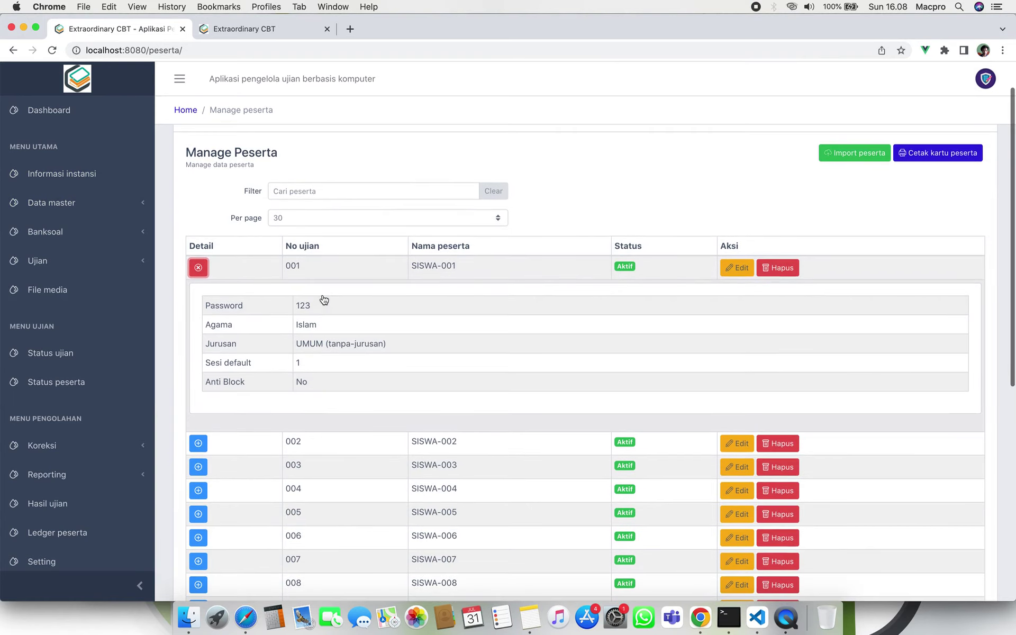
# Step: Glance at the exam tab, visit Informasi instansi, then open the admin Dashboard
pyautogui.click(263, 29)
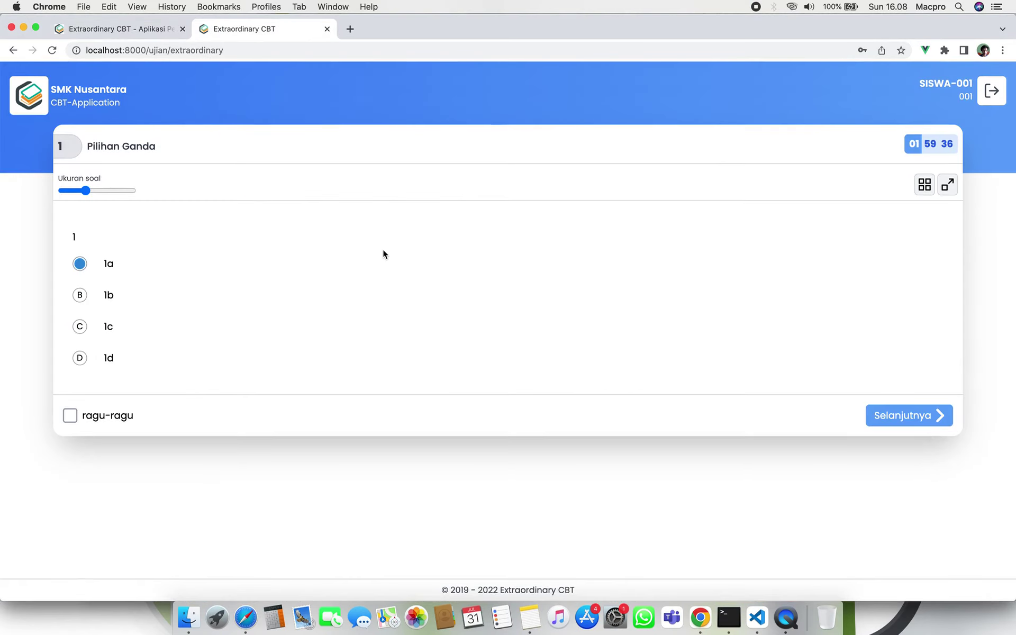
pyautogui.click(144, 33)
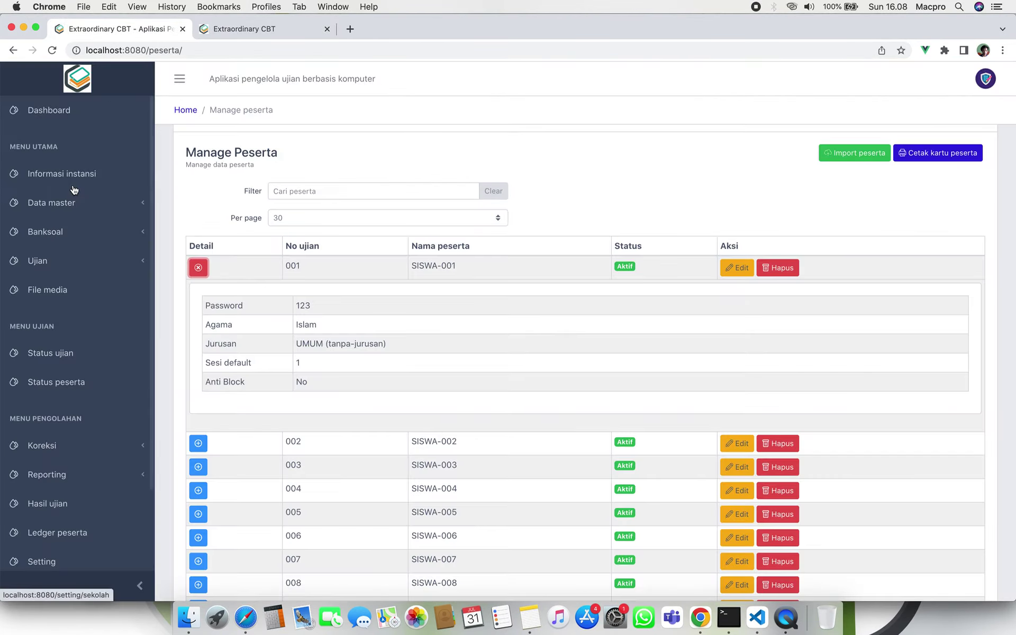
pyautogui.click(74, 184)
pyautogui.click(93, 117)
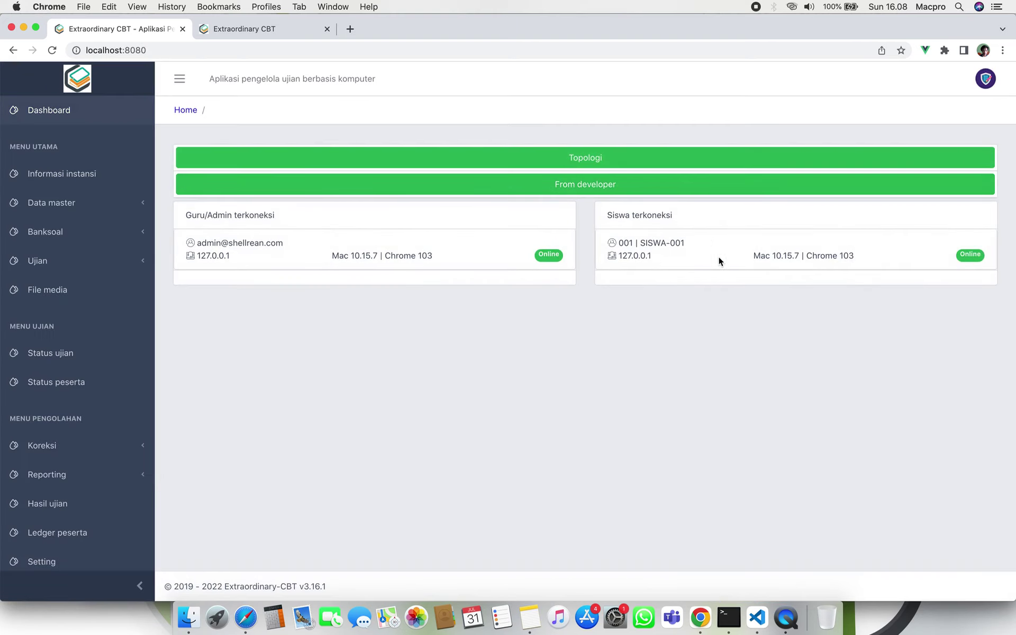
# Step: Check the student's exam page, then return to the dashboard's connected users list
pyautogui.click(278, 34)
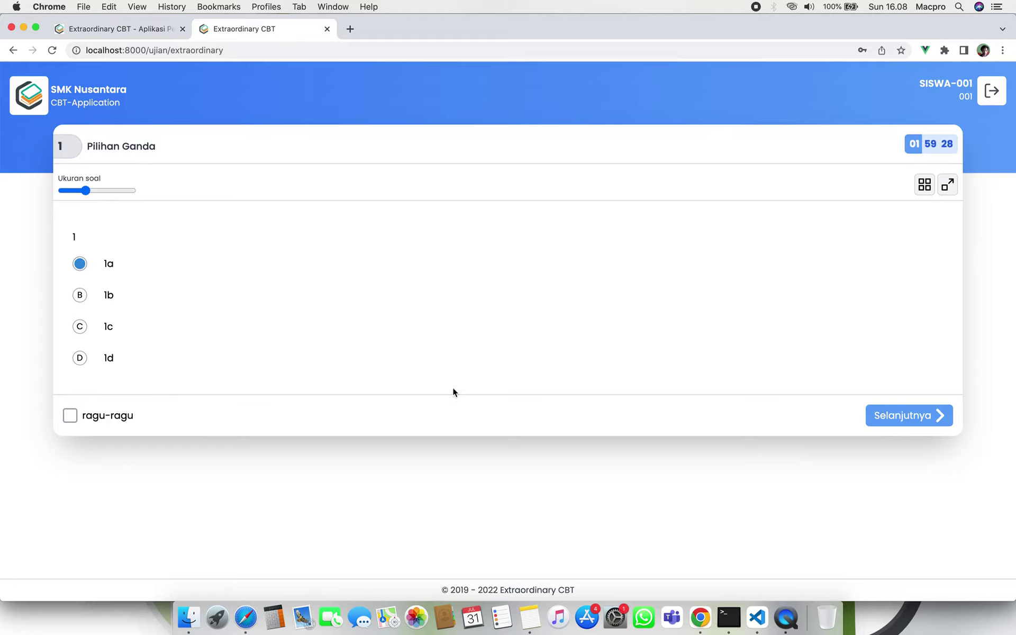
pyautogui.press('super+Tab')
pyautogui.press('super+Tab')
pyautogui.rightClick(493, 460)
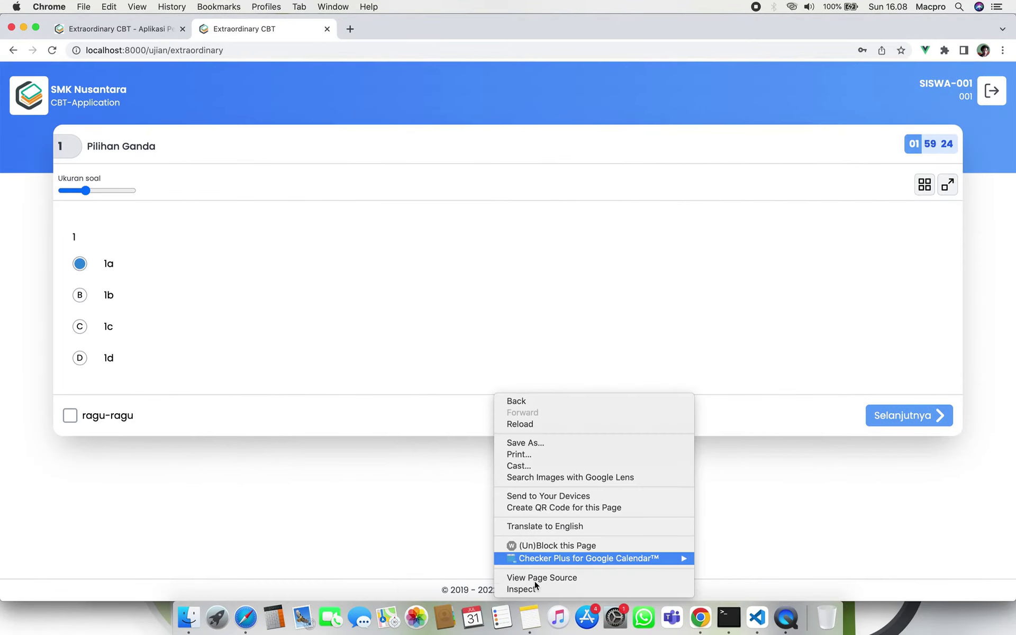
pyautogui.click(147, 25)
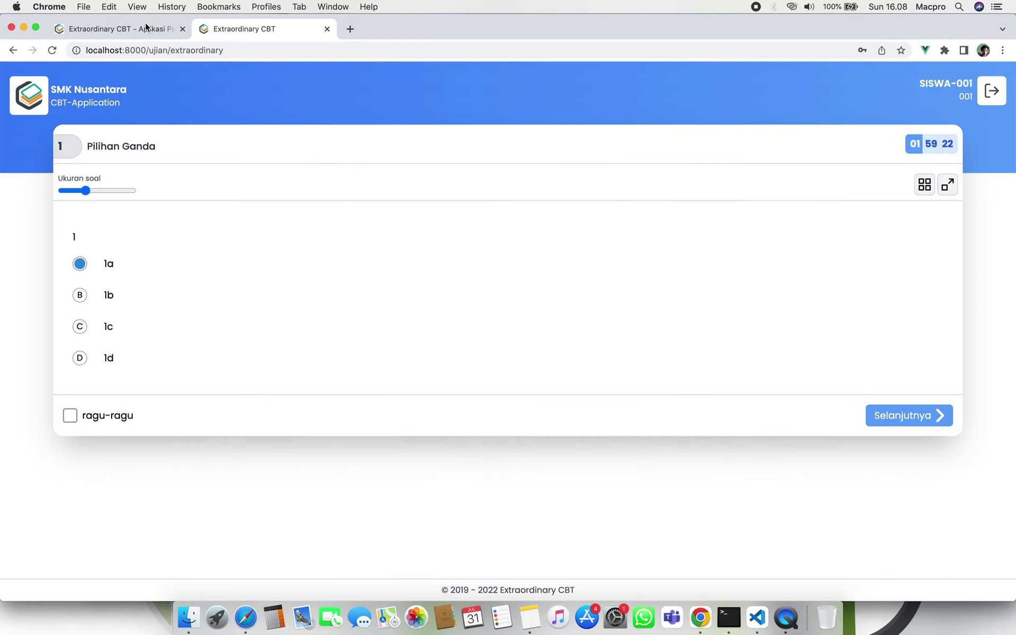
pyautogui.click(146, 26)
pyautogui.scroll(-3, 91, 459)
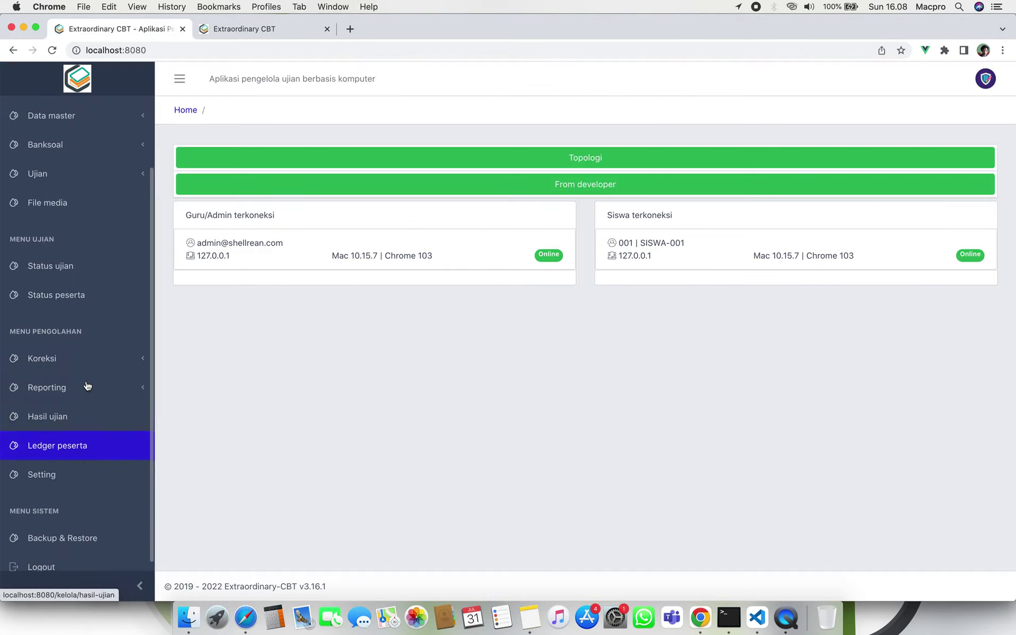
# Step: Open Status peserta and select the UH-1 exam schedule
pyautogui.click(82, 297)
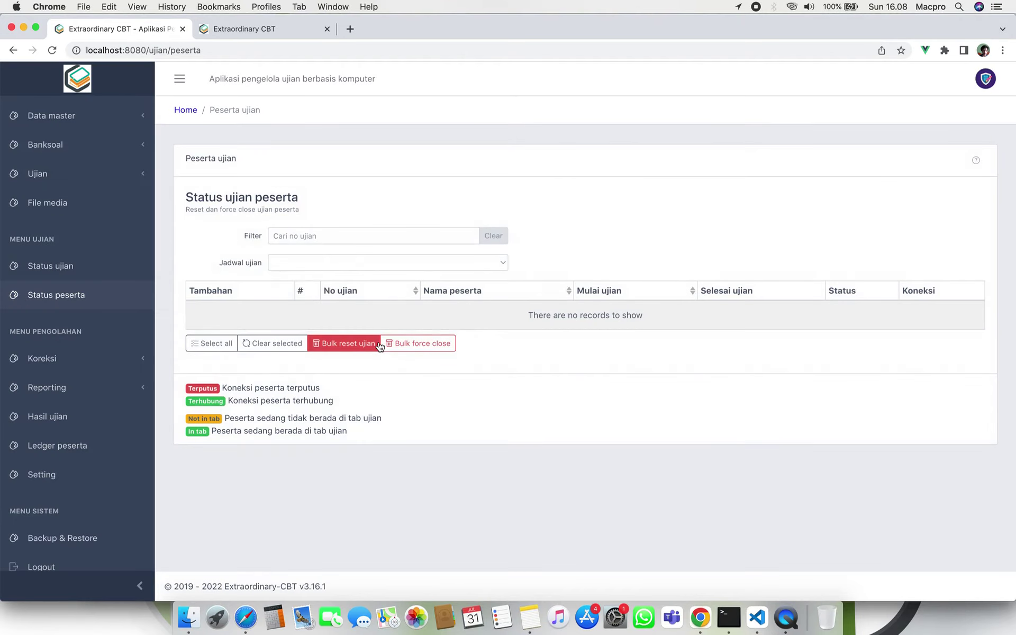
pyautogui.click(331, 259)
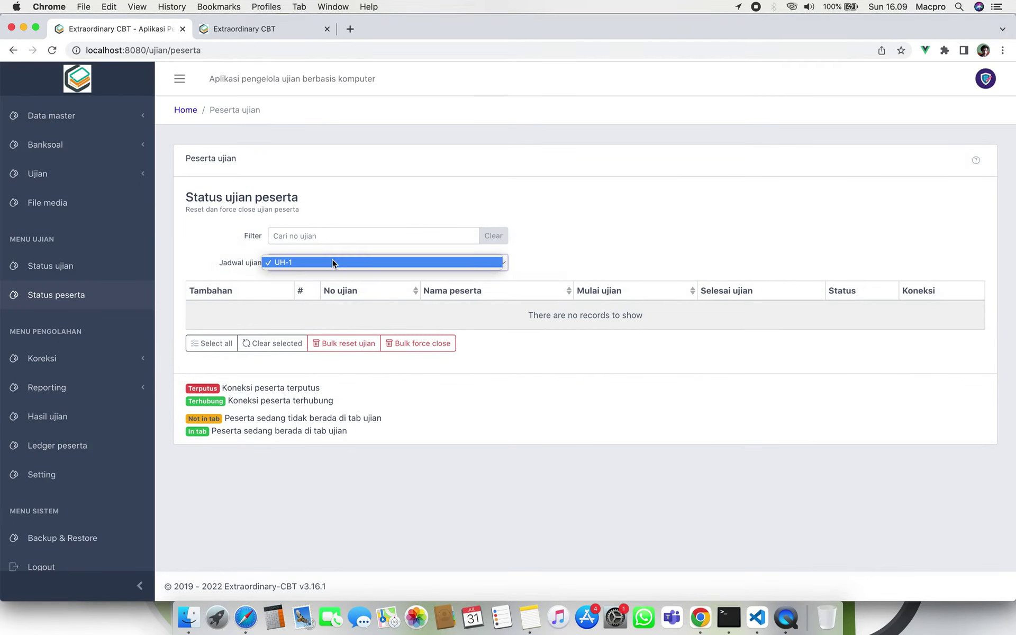
pyautogui.click(348, 261)
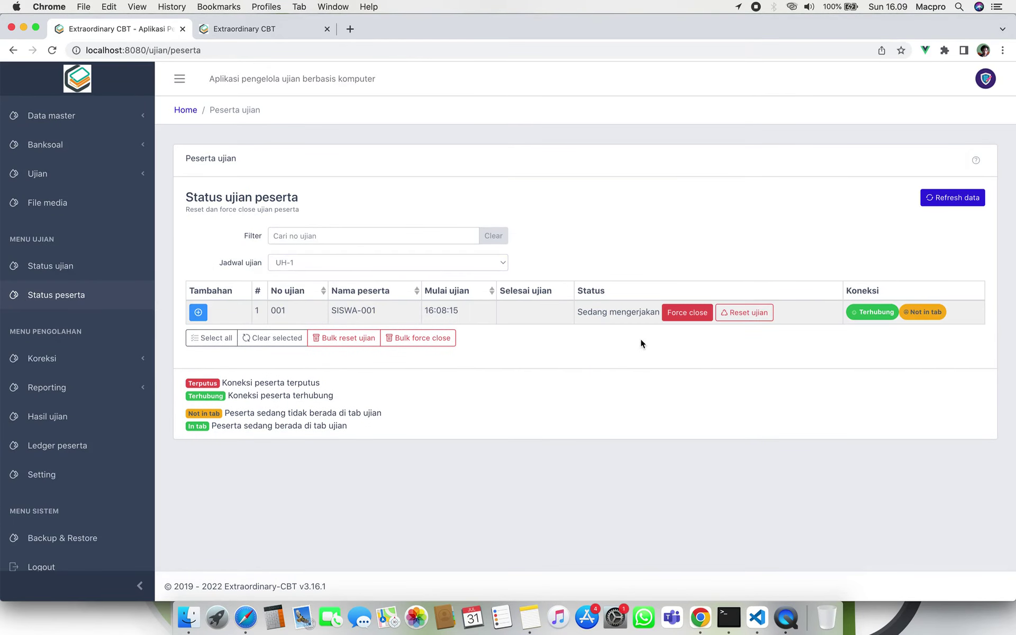
# Step: Leave the exam tab repeatedly so SISWA-001 shows as not in tab, then open Setting
pyautogui.click(226, 28)
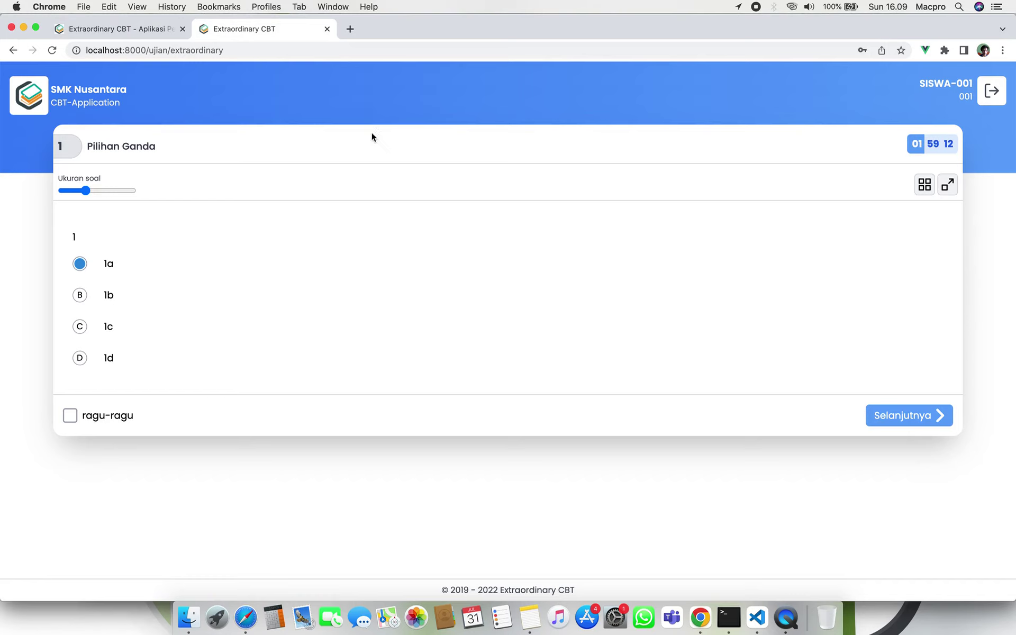
pyautogui.click(138, 26)
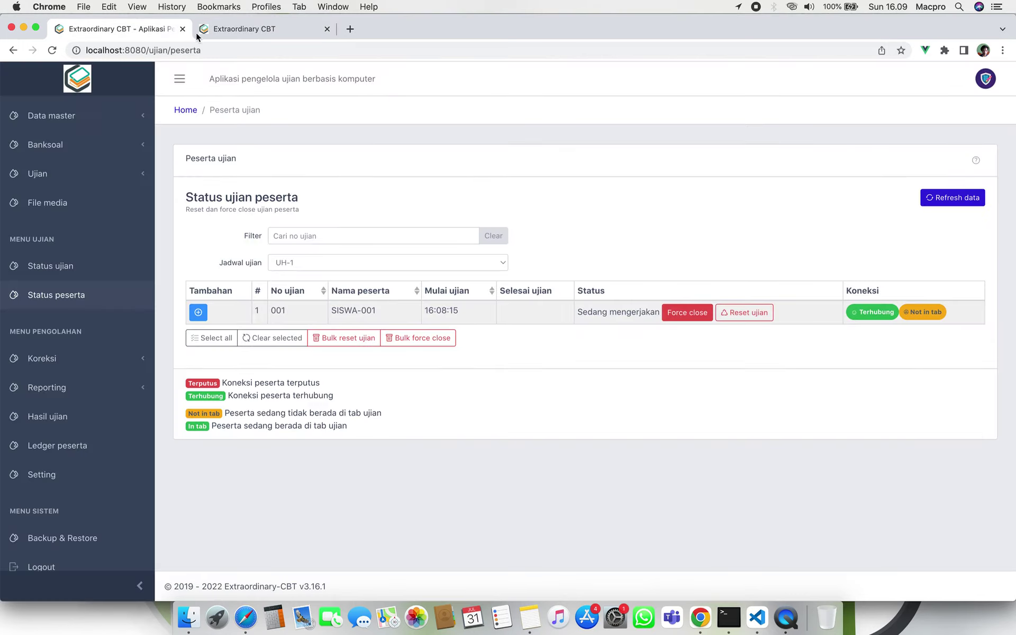
pyautogui.click(255, 32)
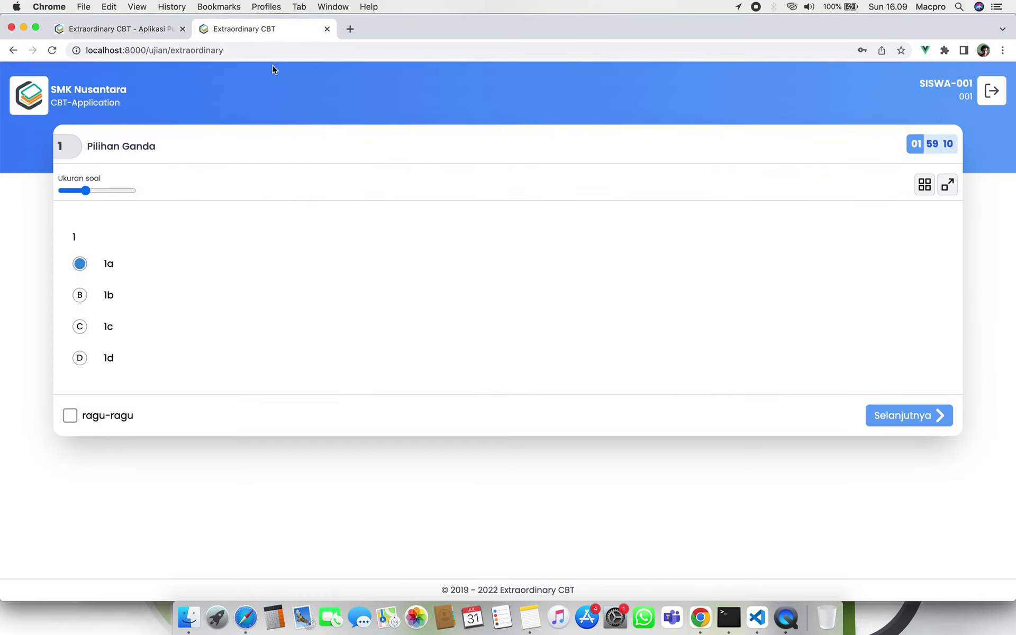
pyautogui.click(161, 30)
pyautogui.click(272, 28)
pyautogui.click(147, 30)
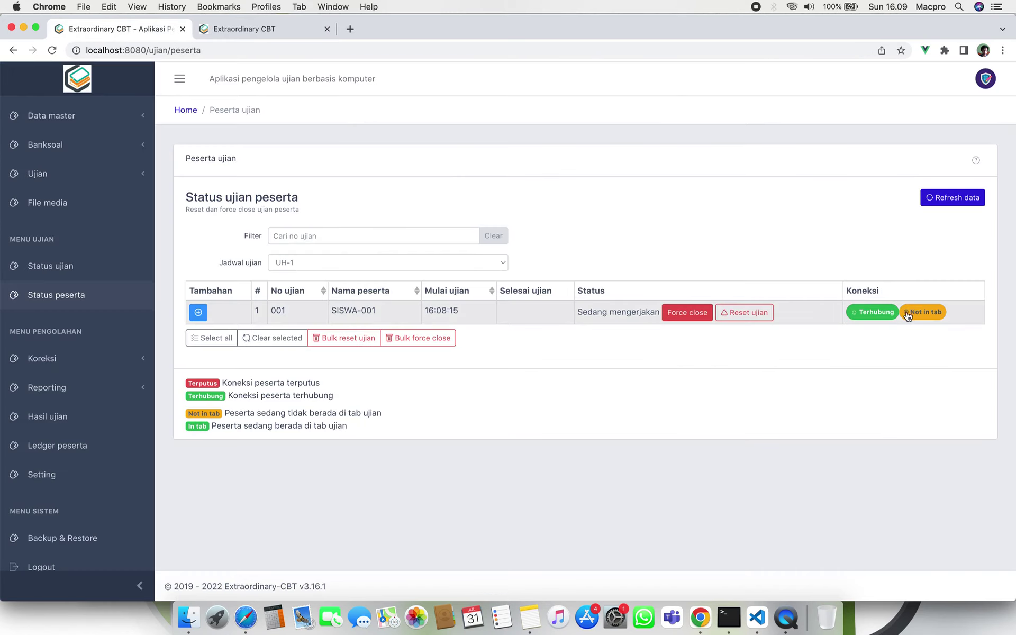
pyautogui.click(237, 29)
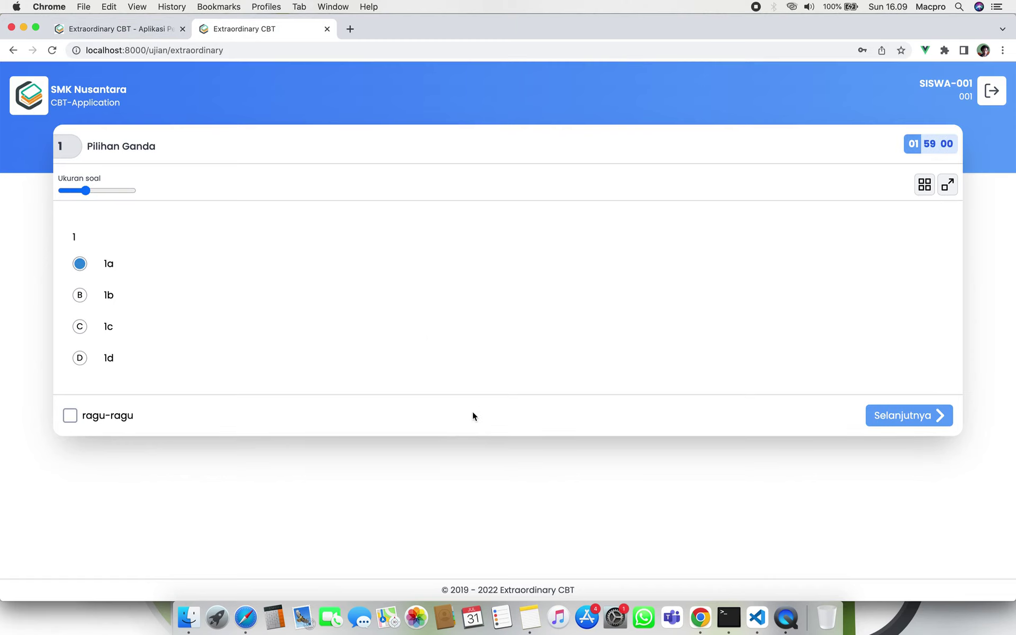
pyautogui.click(109, 29)
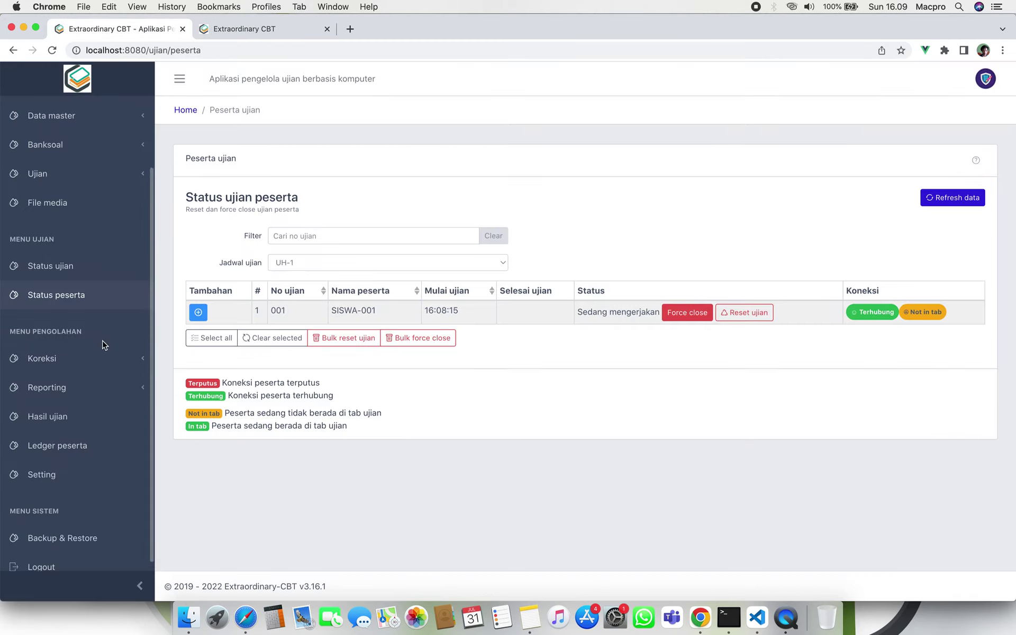
pyautogui.scroll(-1, 79, 370)
pyautogui.click(93, 465)
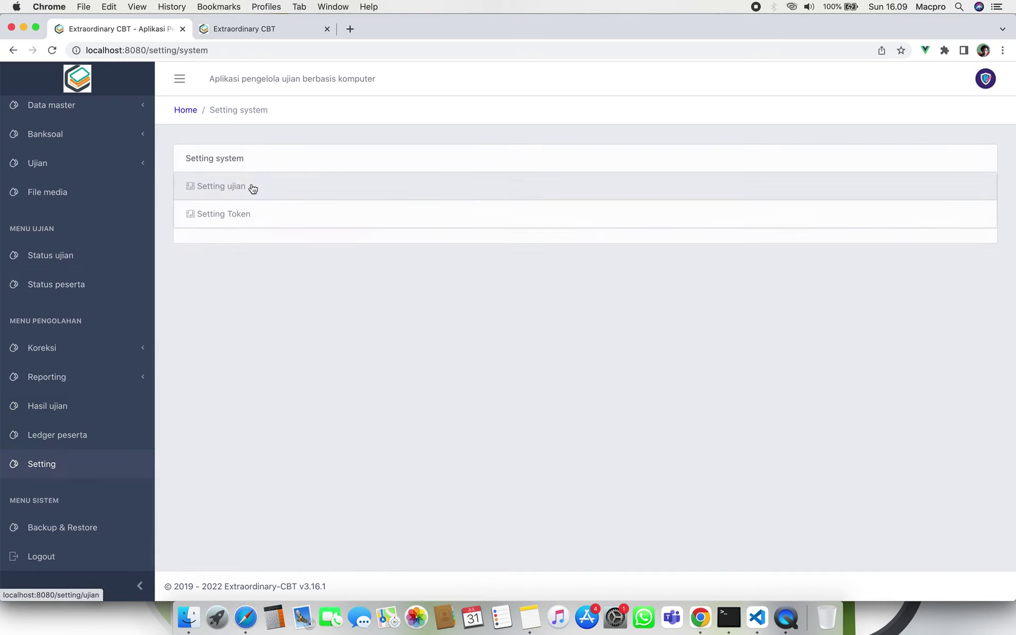
# Step: Verify 'Aktifkan auto block peserta tab in tab' is enabled, then reload the student's exam page
pyautogui.click(270, 186)
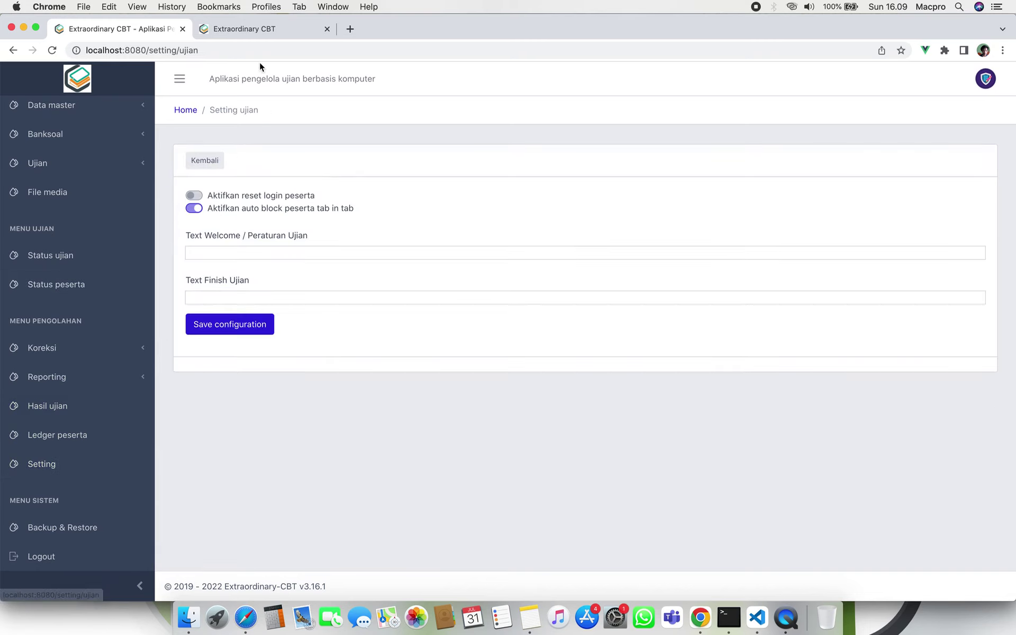
pyautogui.click(255, 33)
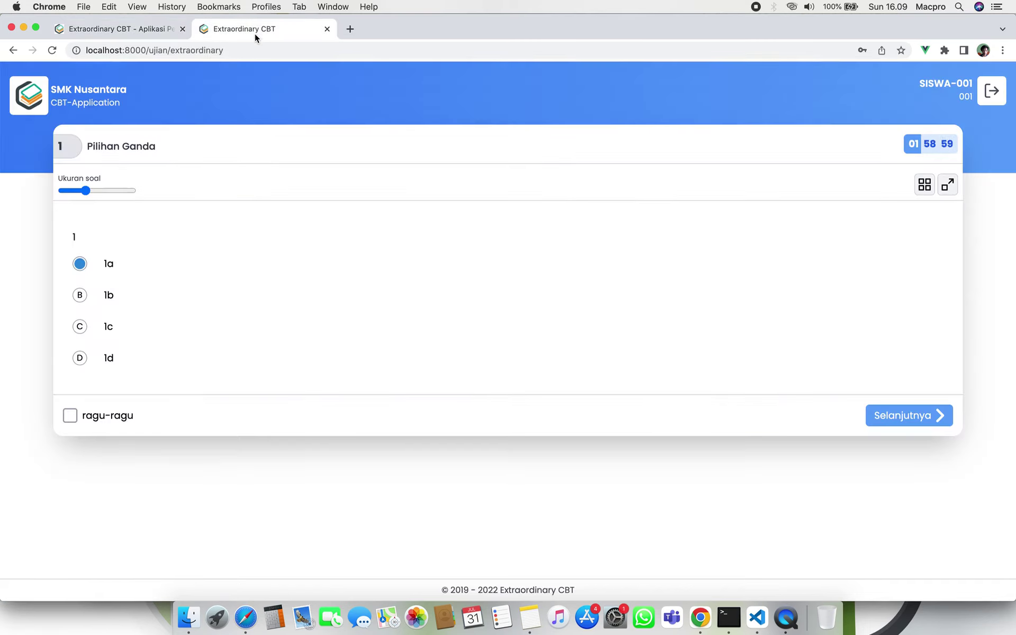
pyautogui.click(52, 50)
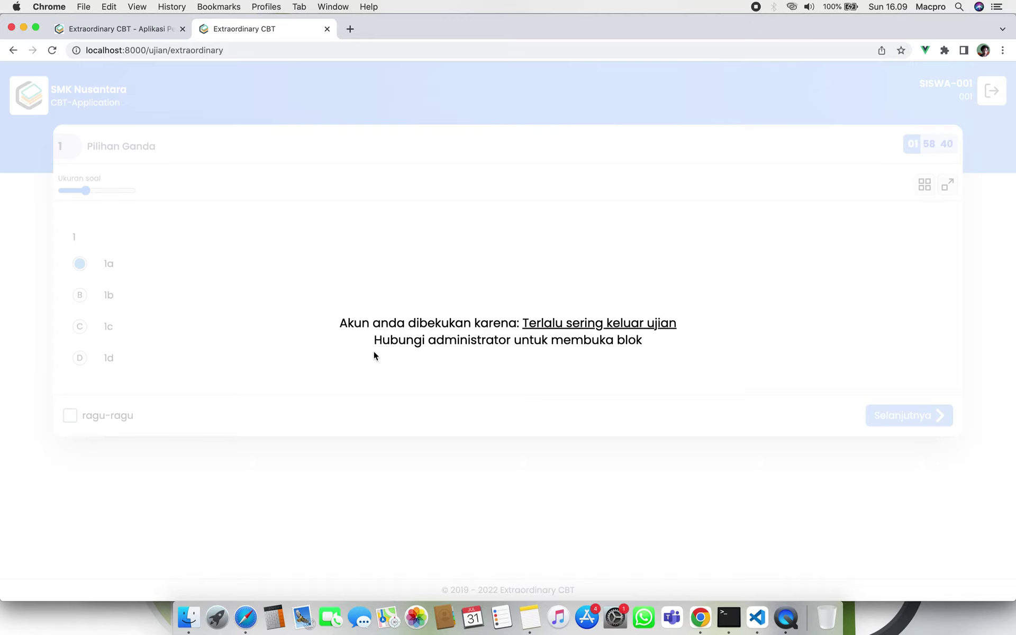
# Step: Open a new Chrome incognito window and bring it to the front
pyautogui.press('super+shift+n')
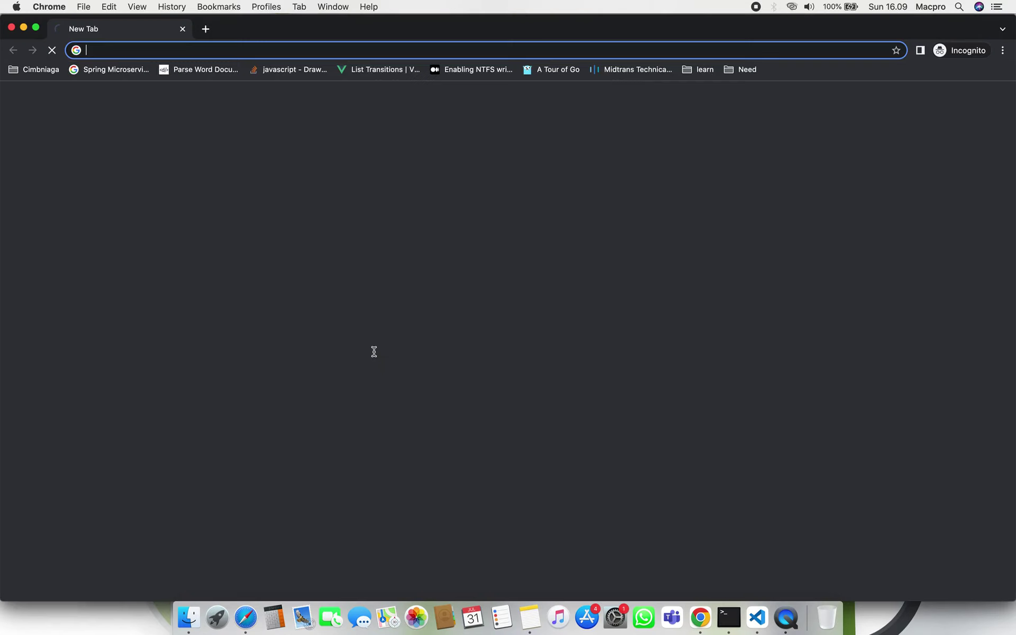
pyautogui.hotkey('ctrl', 'Up')
pyautogui.click(421, 418)
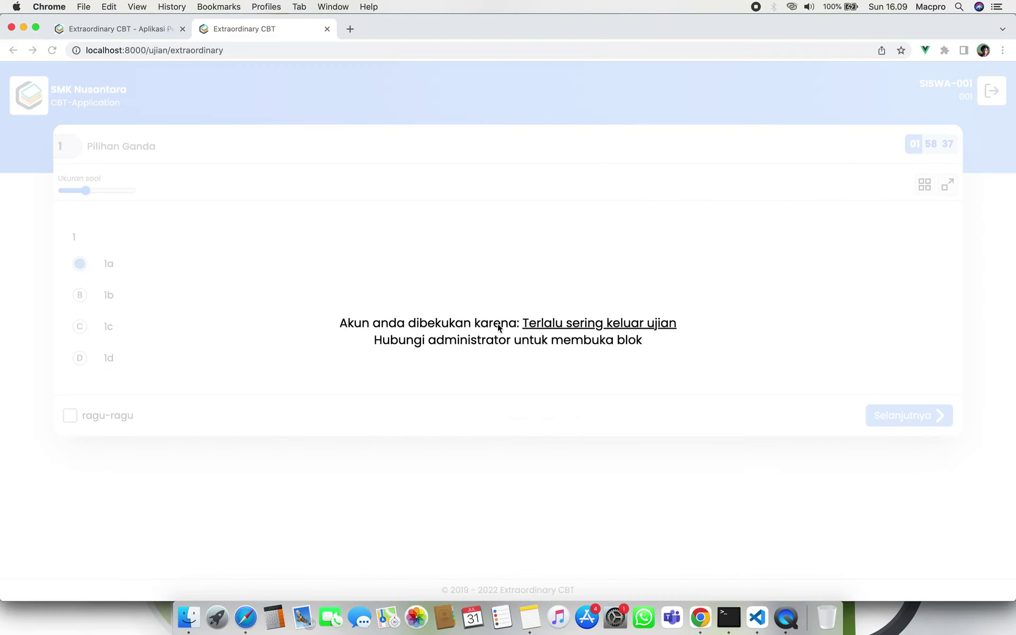
pyautogui.hotkey('ctrl', 'Up')
pyautogui.click(461, 427)
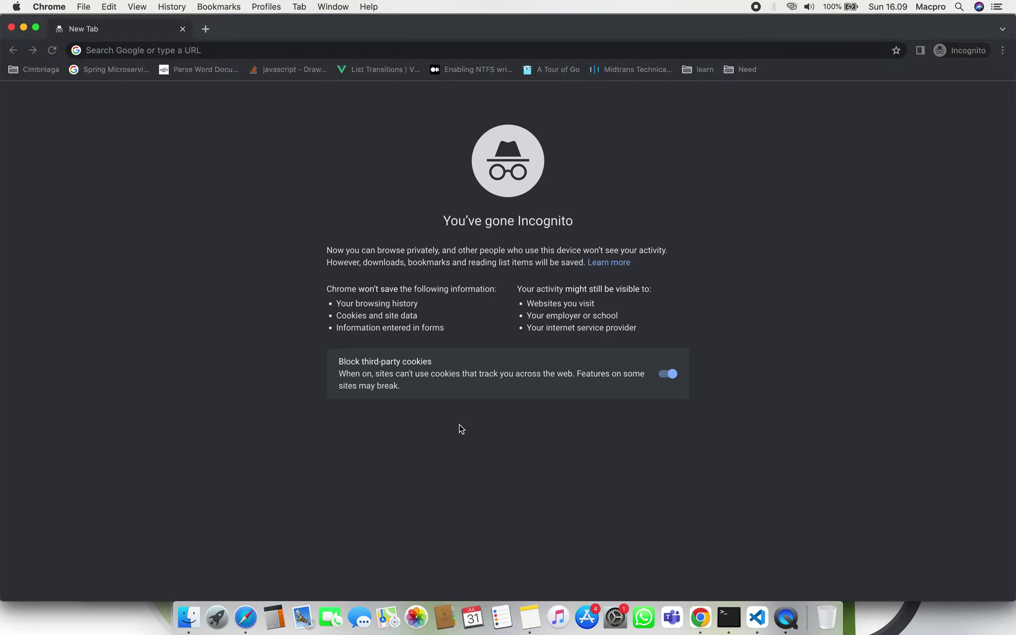
# Step: Load localhost:8000 in incognito and enter the student's exam number and password
pyautogui.write('localhost:800')
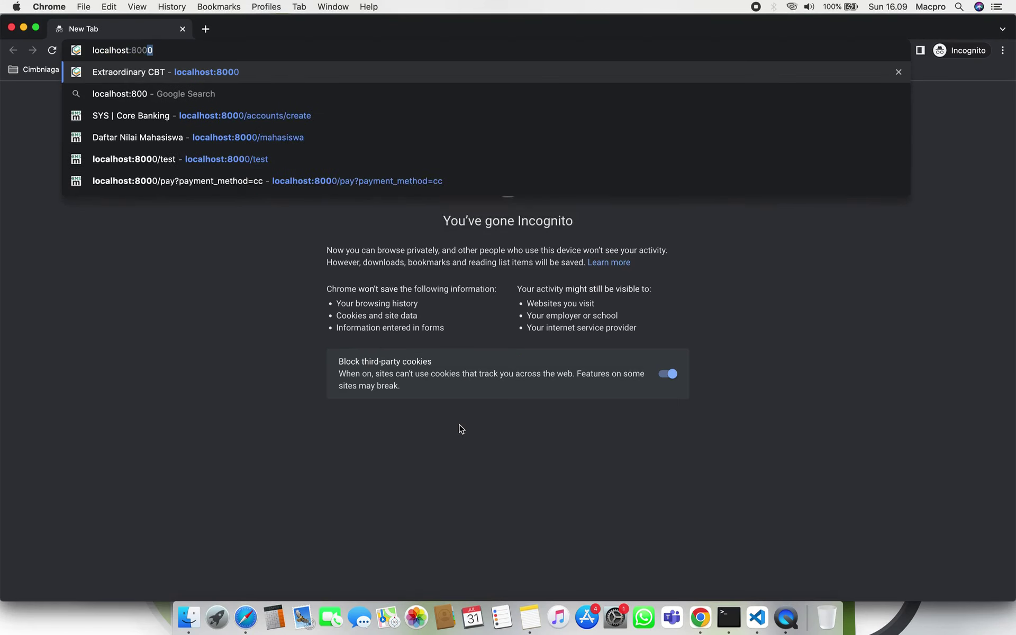
pyautogui.press('Return')
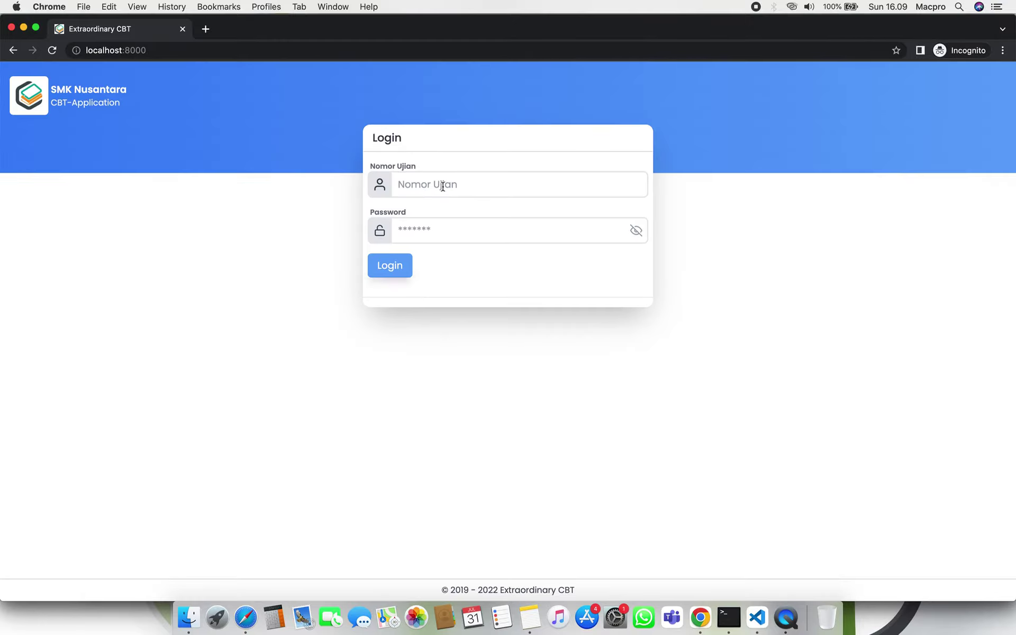
pyautogui.click(469, 182)
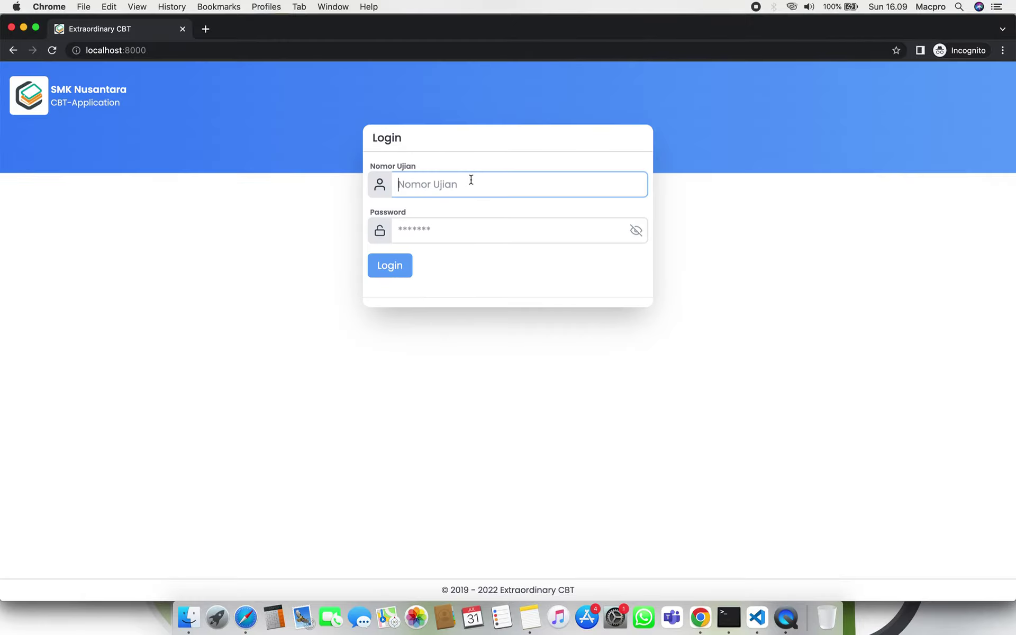
pyautogui.write('001')
pyautogui.press('Tab')
pyautogui.write('001')
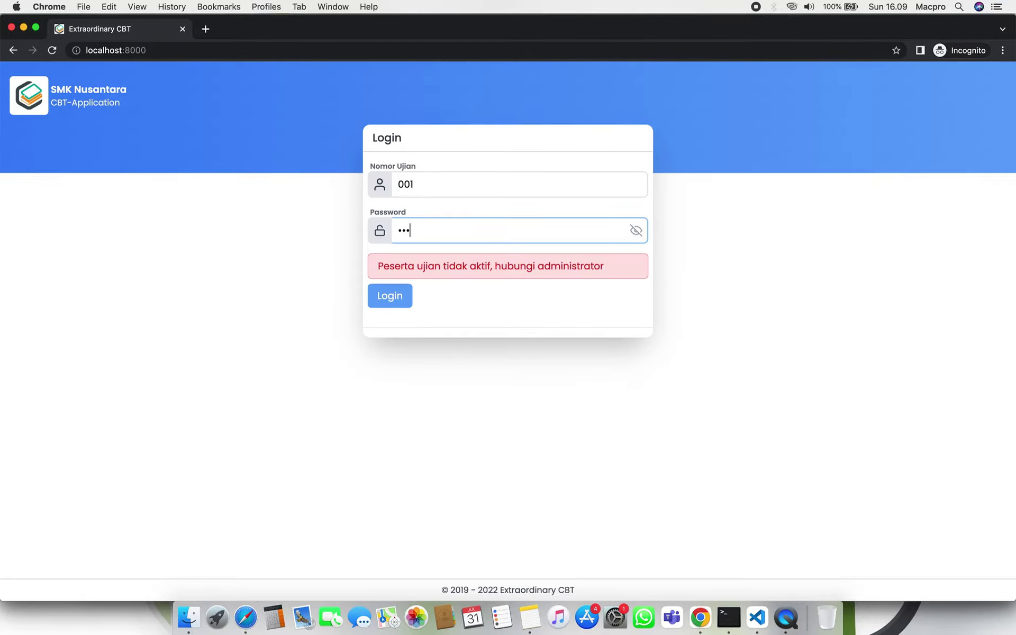
pyautogui.hotkey('ctrl', 'Up')
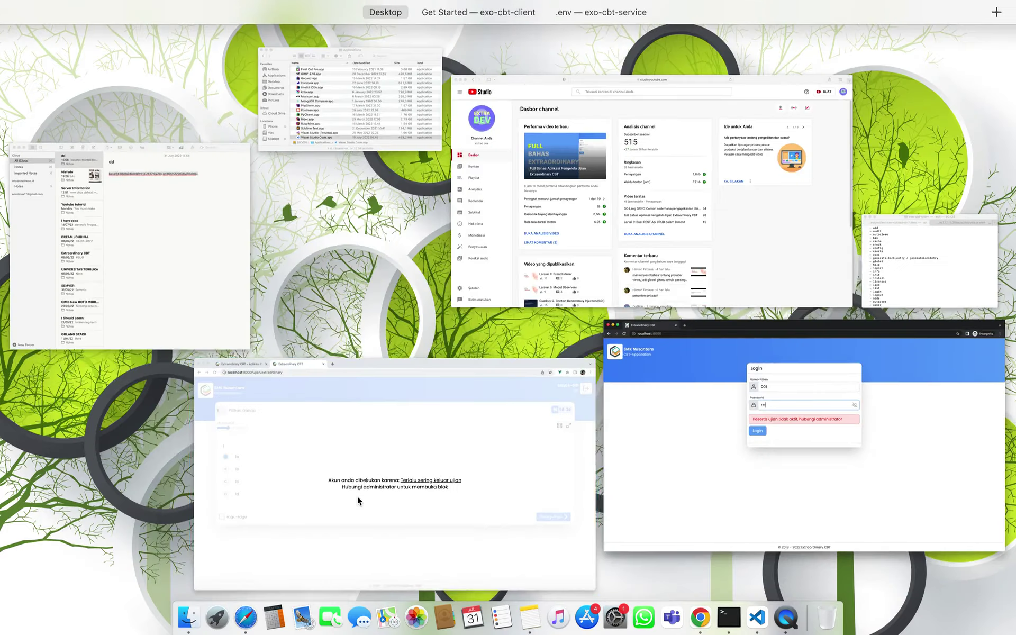
# Step: Enable 'Aktifkan reset login peserta' in exam settings and save the configuration
pyautogui.click(357, 496)
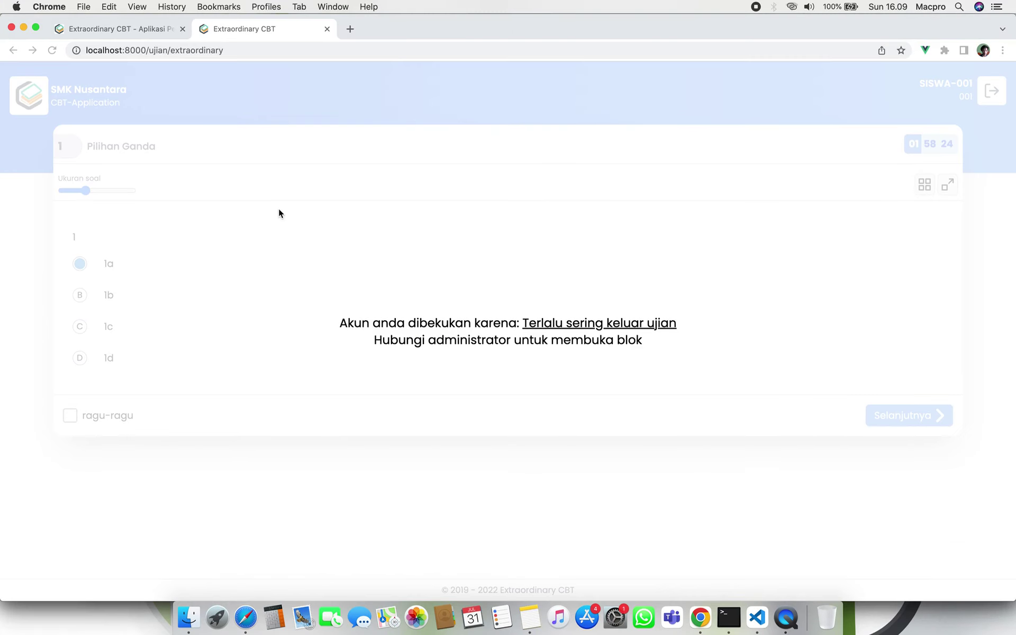
pyautogui.click(153, 32)
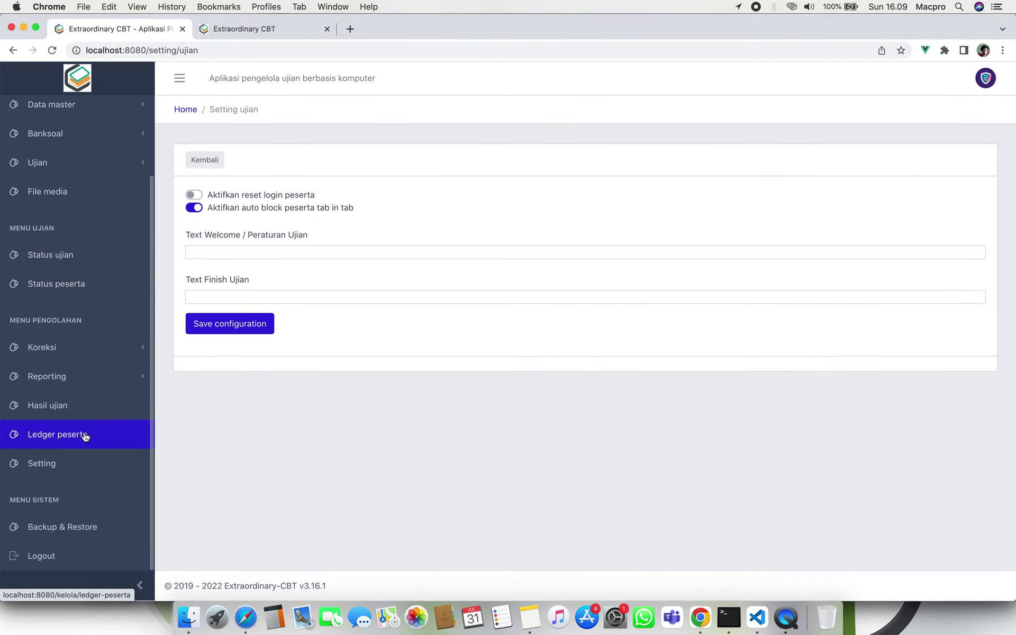
pyautogui.scroll(3, 84, 360)
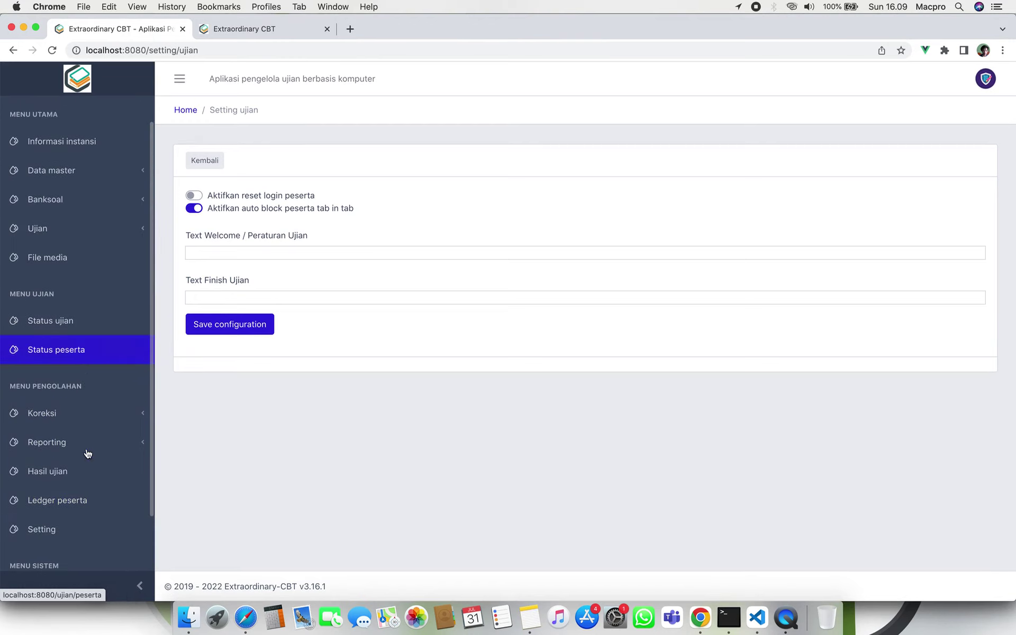
pyautogui.scroll(-3, 75, 328)
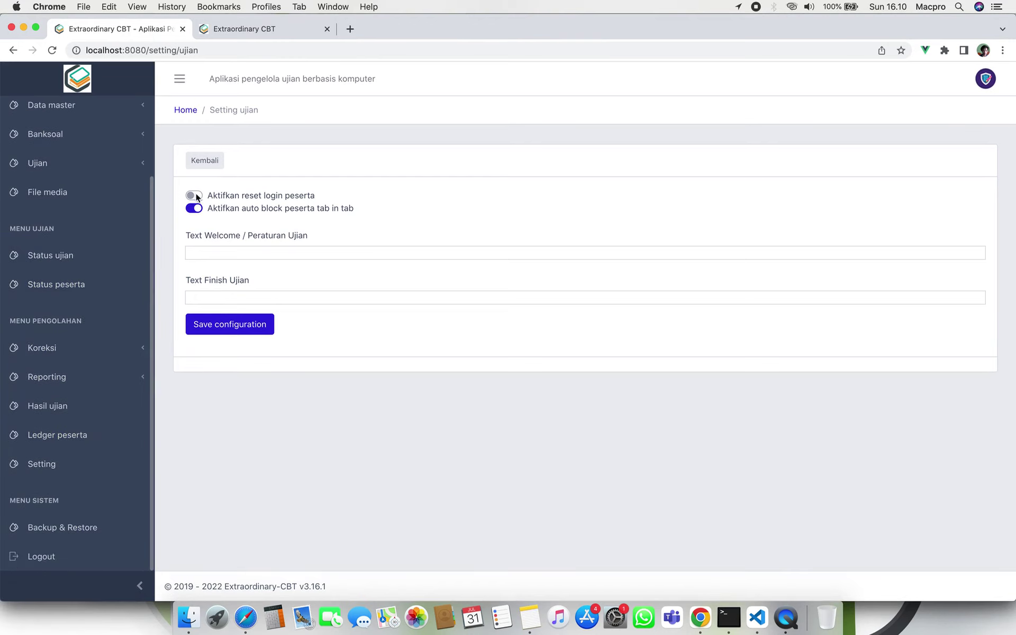
pyautogui.click(194, 197)
pyautogui.click(247, 329)
# Step: Reset the blocked student's login token in Reset login peserta, then view the exam tab
pyautogui.click(62, 316)
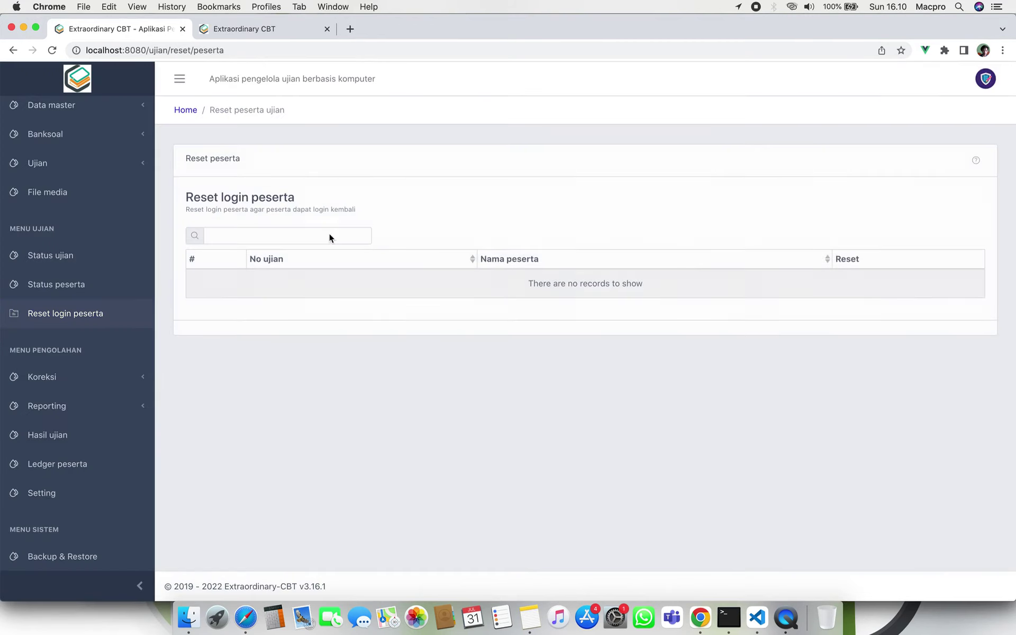
pyautogui.click(329, 235)
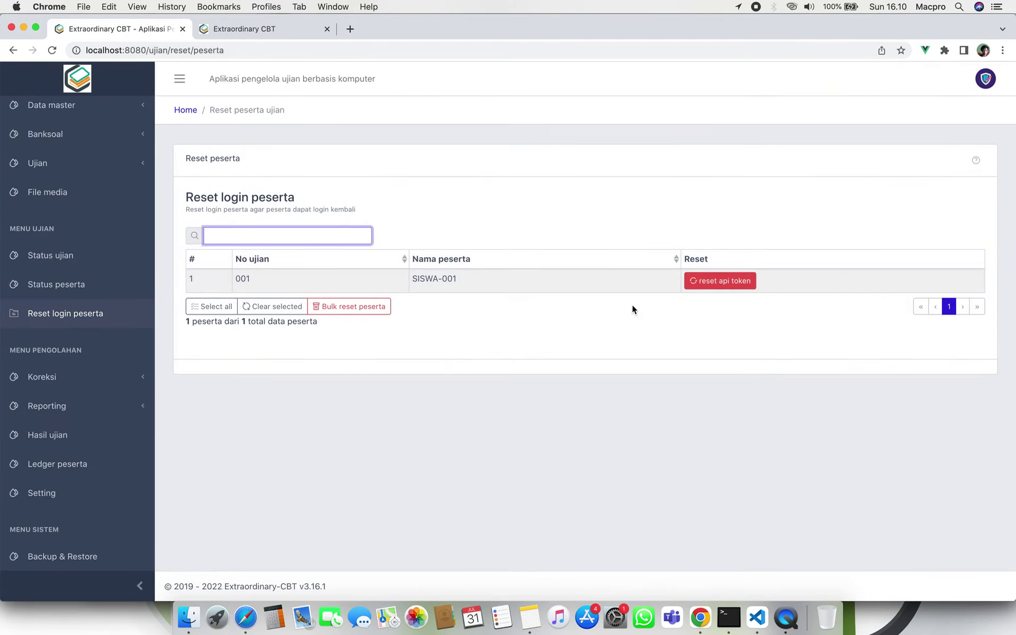
pyautogui.click(709, 282)
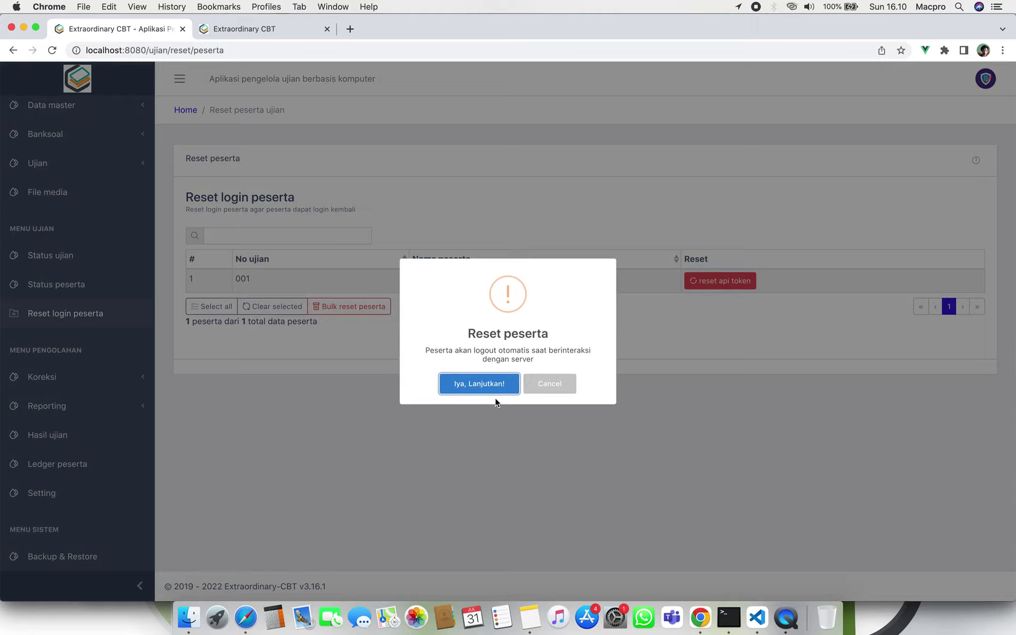
pyautogui.click(511, 380)
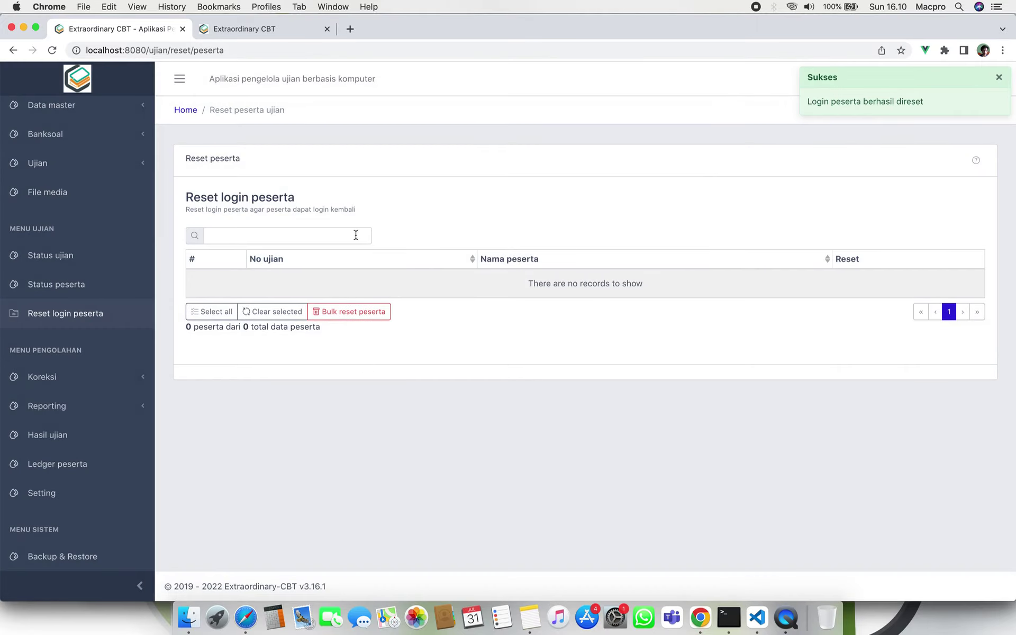
pyautogui.click(281, 27)
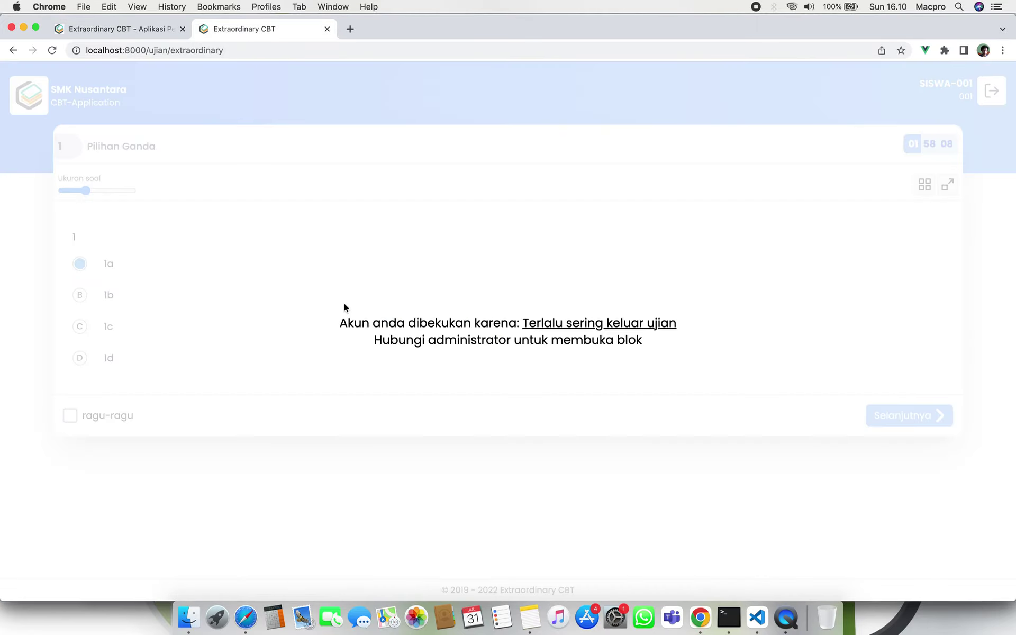
# Step: Retry the student login in the incognito window; it is still refused as inactive
pyautogui.hotkey('ctrl', 'Right')
pyautogui.hotkey('ctrl', 'Left')
pyautogui.hotkey('ctrl', 'Up')
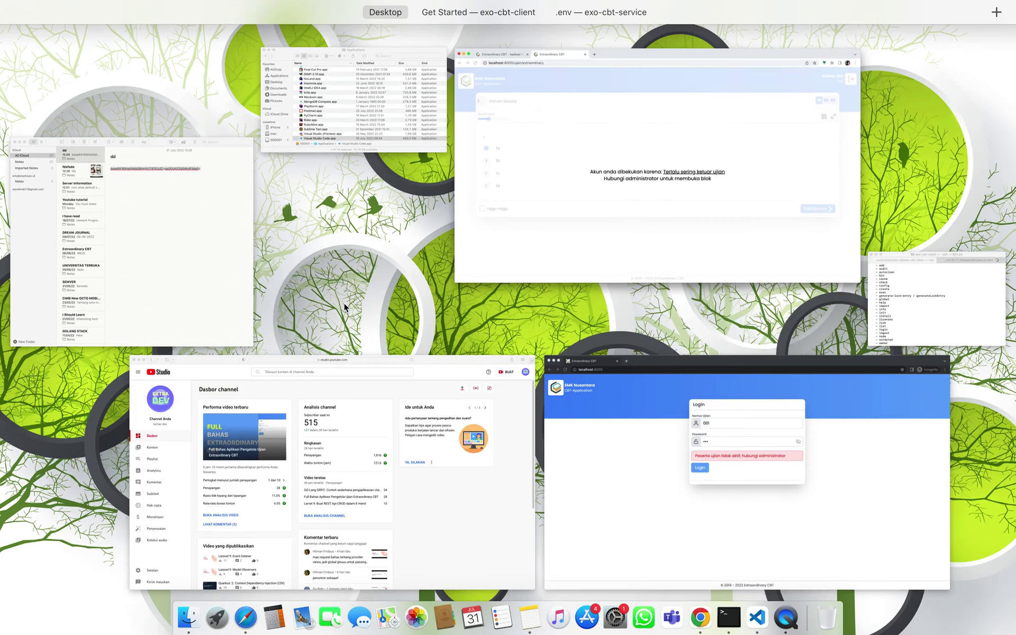
pyautogui.click(558, 458)
pyautogui.click(390, 300)
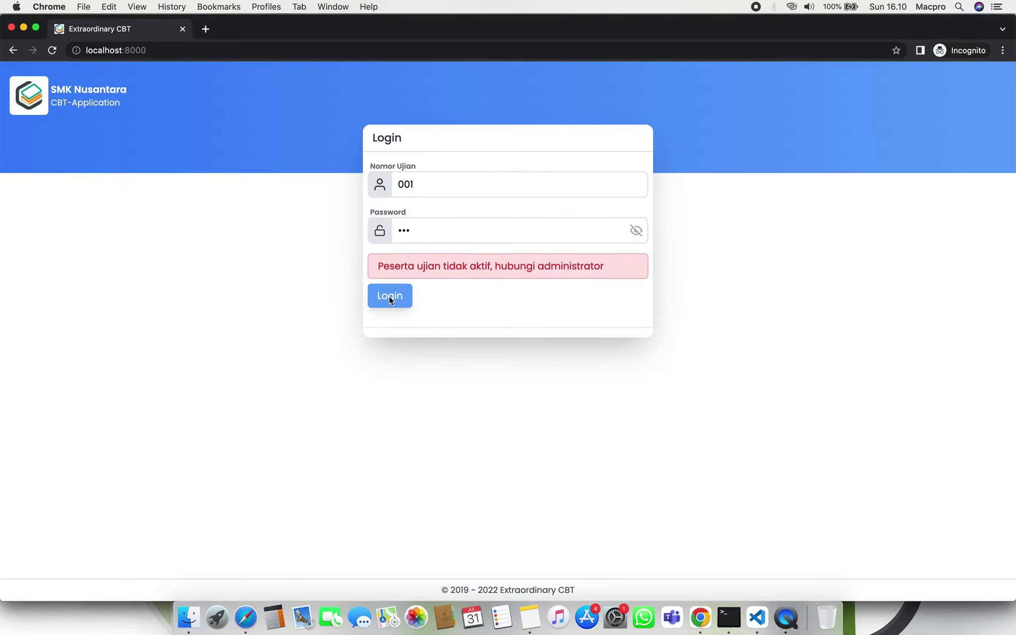
pyautogui.click(390, 298)
pyautogui.click(390, 298)
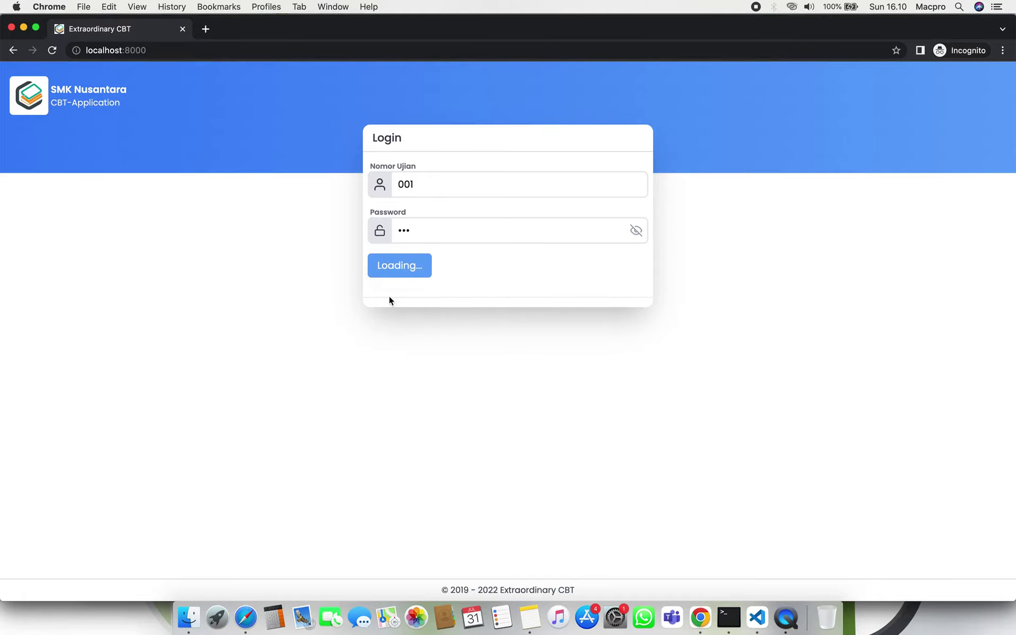
pyautogui.click(390, 298)
# Step: Close the student's exam tab in the main Chrome window
pyautogui.hotkey('ctrl', 'Up')
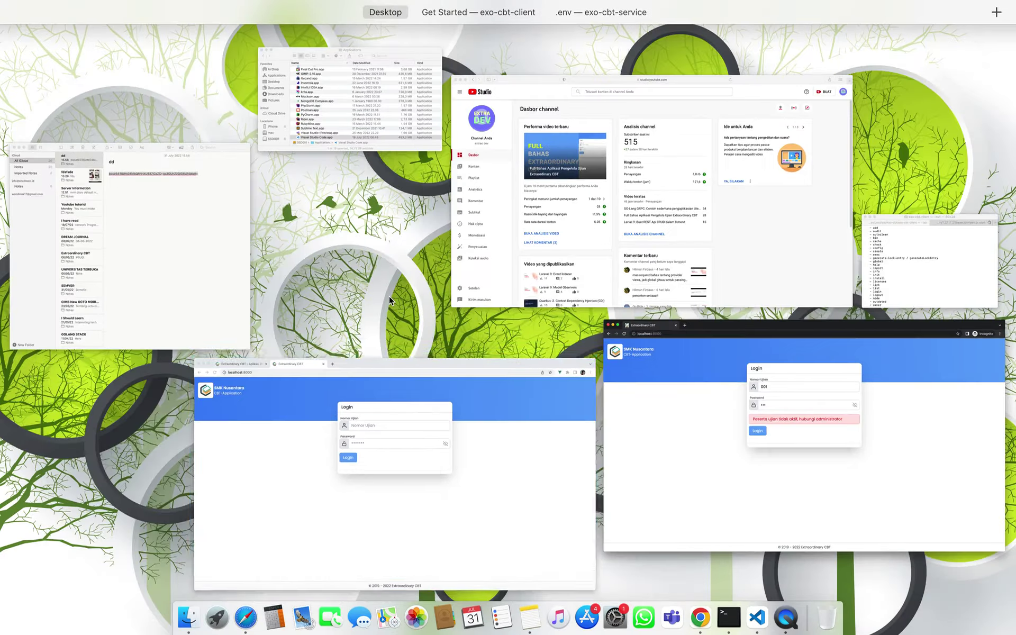
pyautogui.click(342, 481)
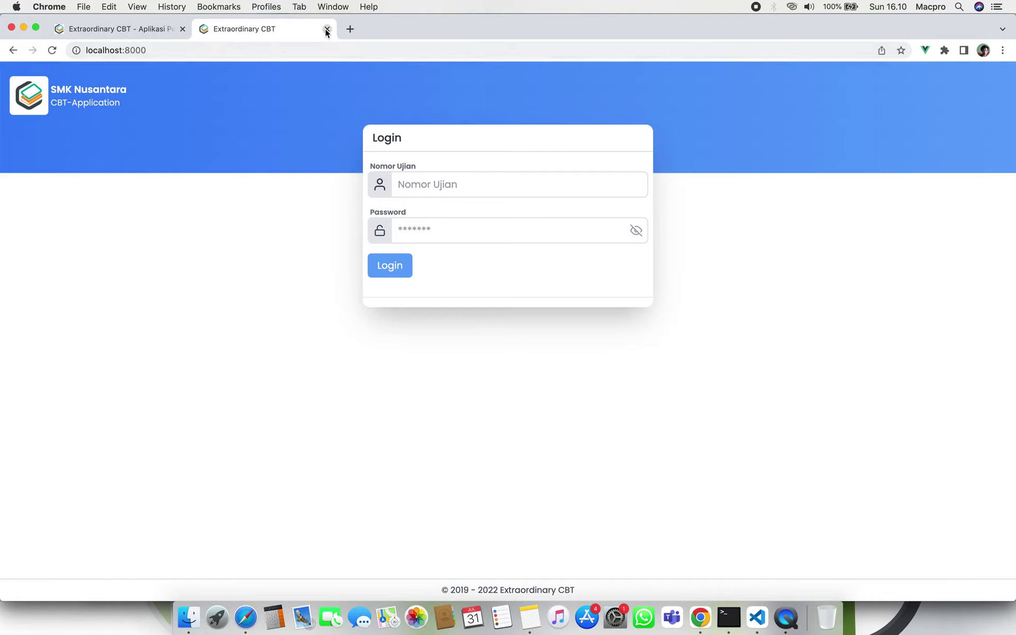
pyautogui.click(327, 29)
pyautogui.scroll(3, 40, 300)
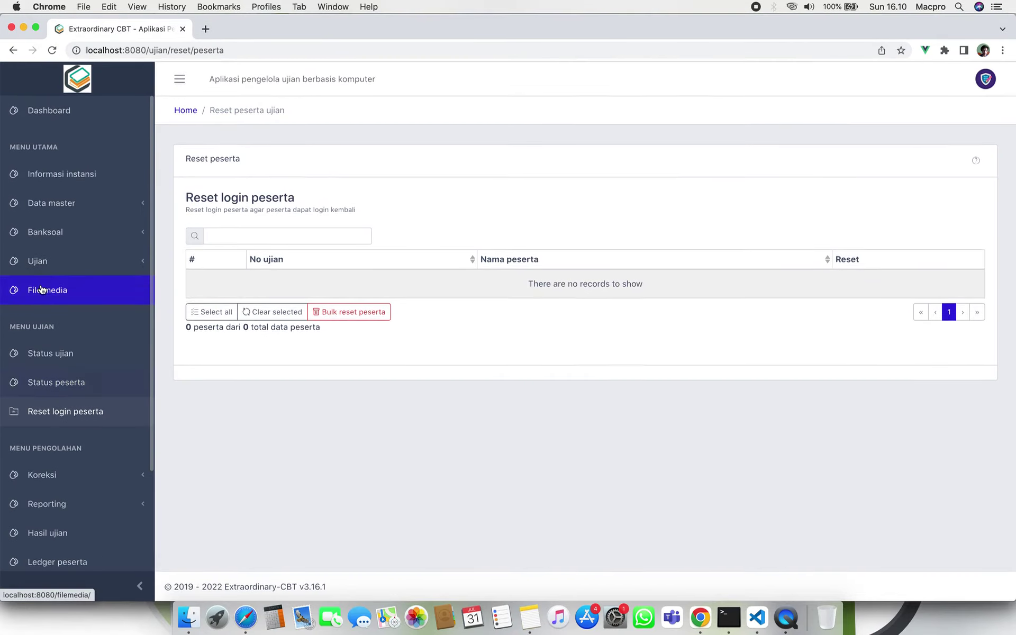
# Step: Open Data master > Peserta and check participant 001's block reason and Anti Block details
pyautogui.click(79, 173)
pyautogui.click(79, 203)
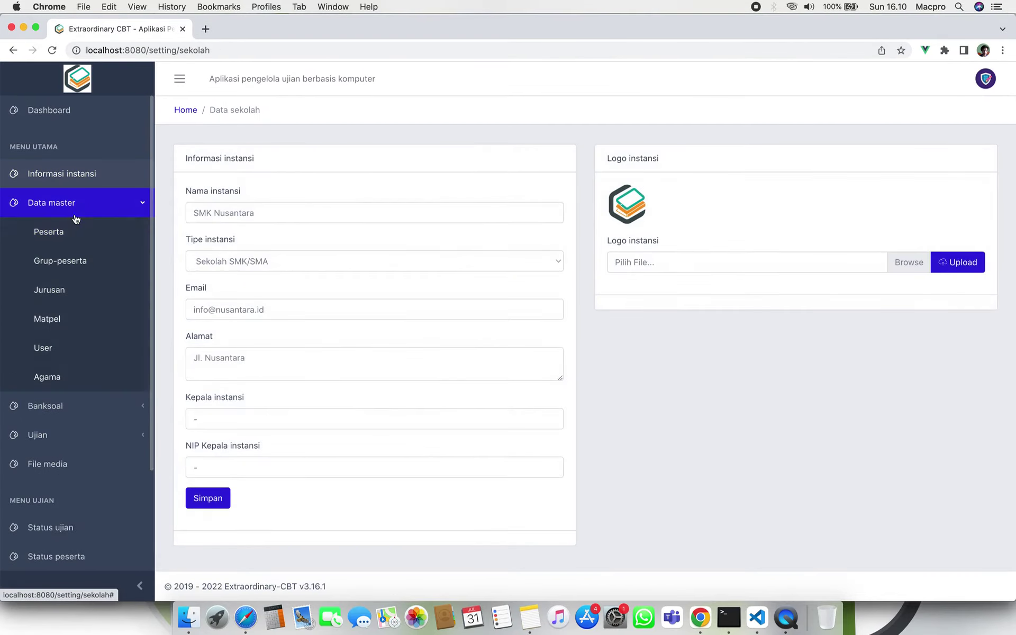
pyautogui.click(79, 231)
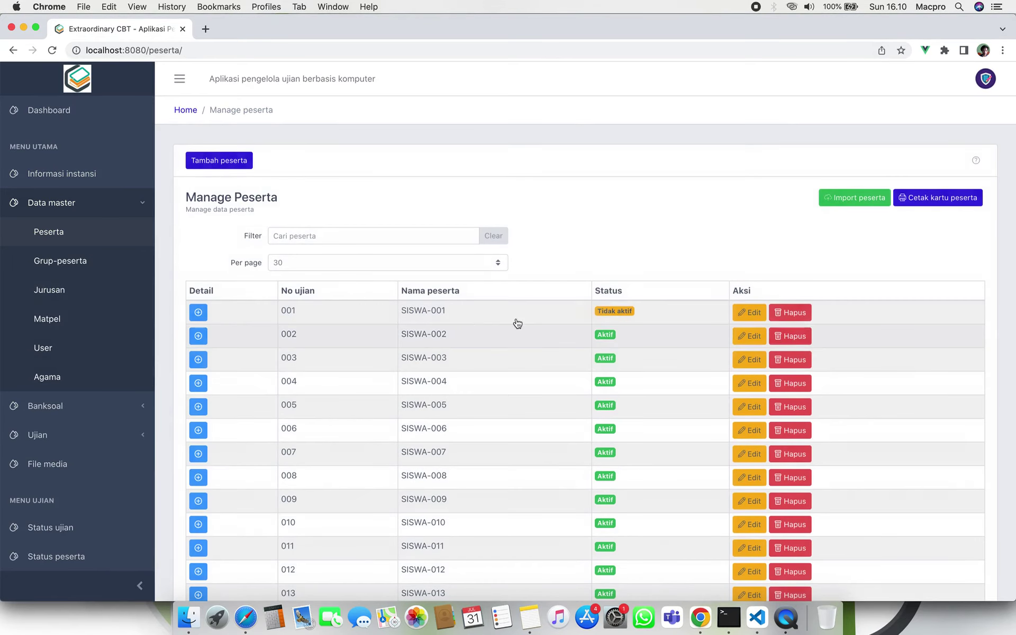
pyautogui.click(192, 317)
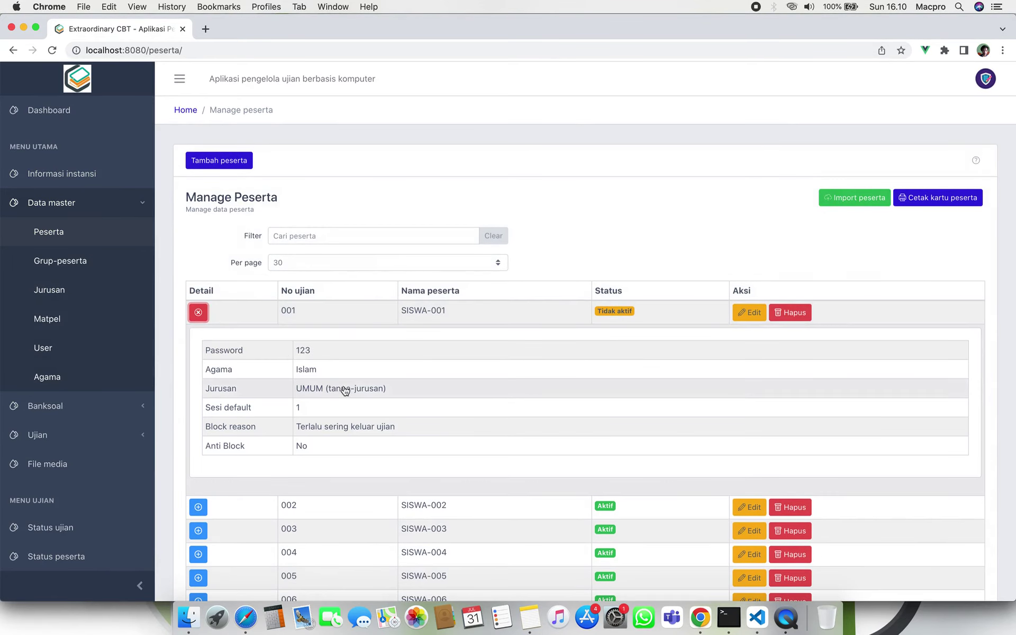
pyautogui.scroll(-1, 344, 389)
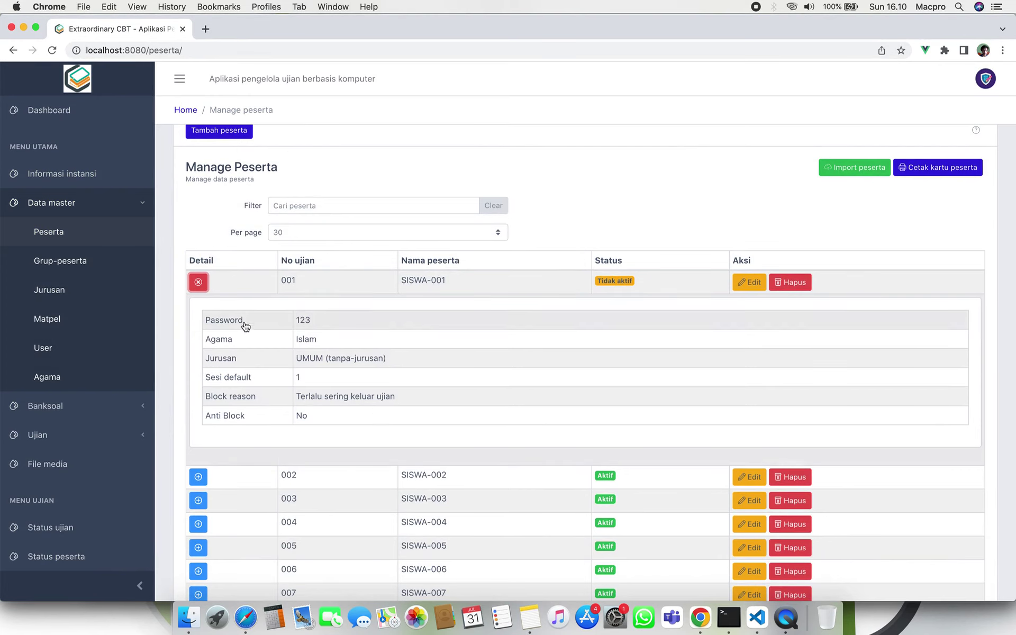
pyautogui.click(200, 286)
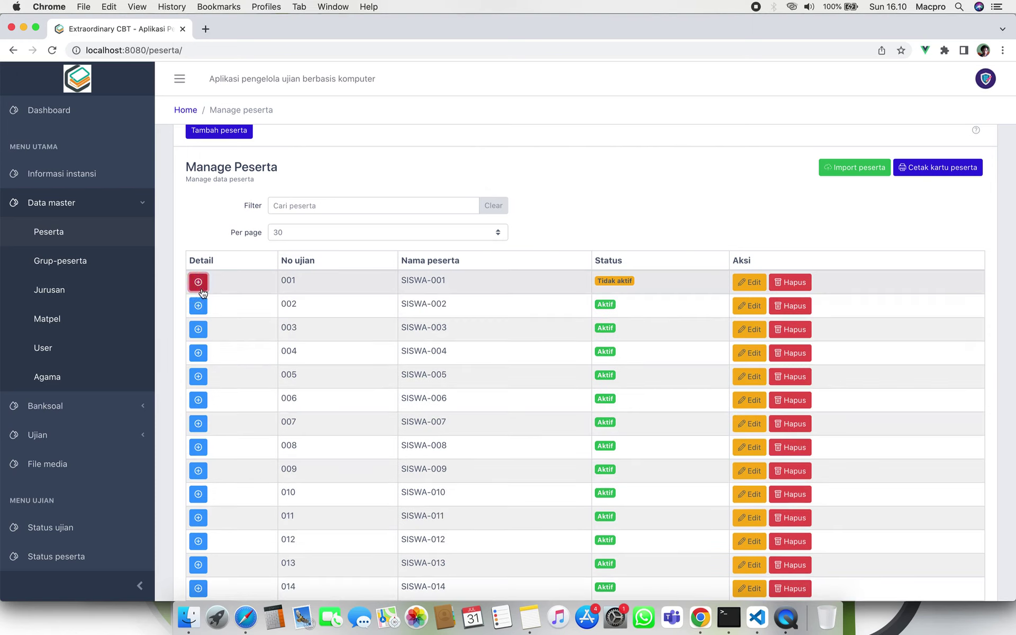
pyautogui.click(198, 284)
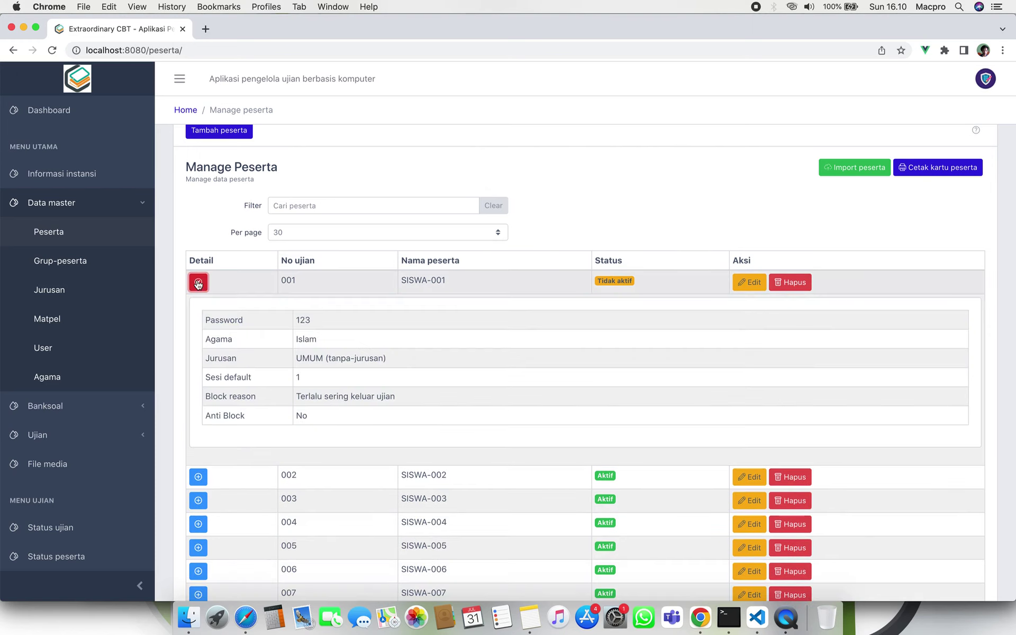
# Step: Go to the Setting system page from the sidebar
pyautogui.click(303, 421)
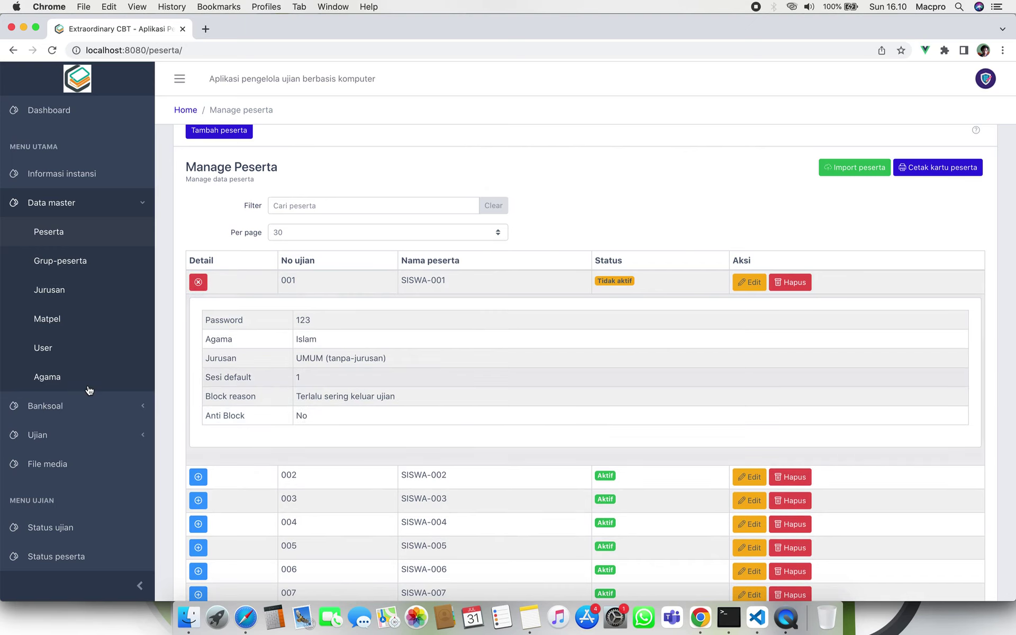
pyautogui.scroll(-5, 82, 413)
pyautogui.click(81, 527)
# Step: In Setting ujian, turn off automatic blocking for switching tabs
pyautogui.click(246, 197)
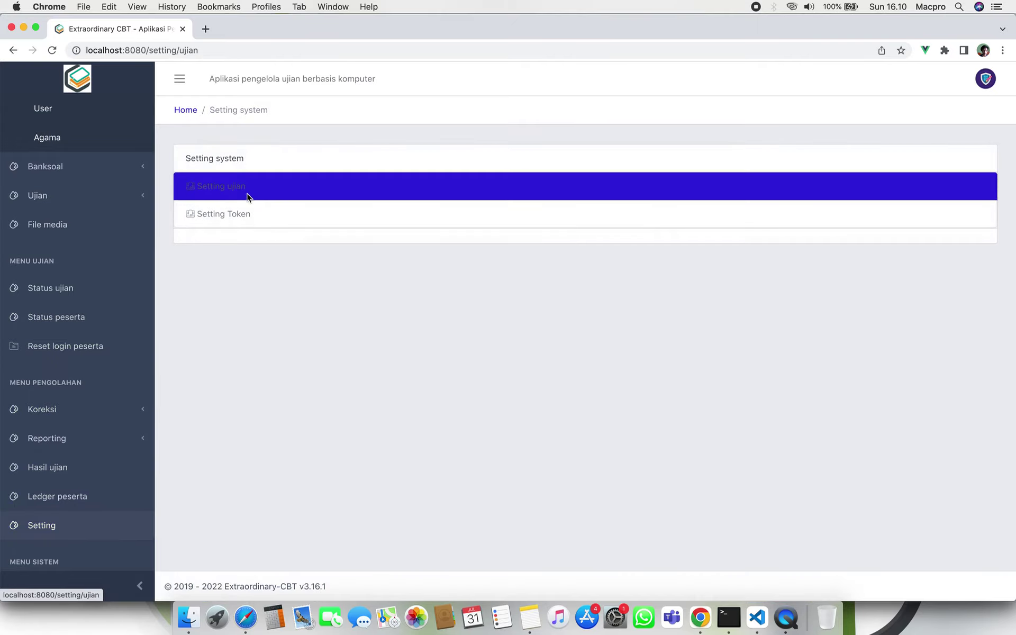
pyautogui.doubleClick(197, 209)
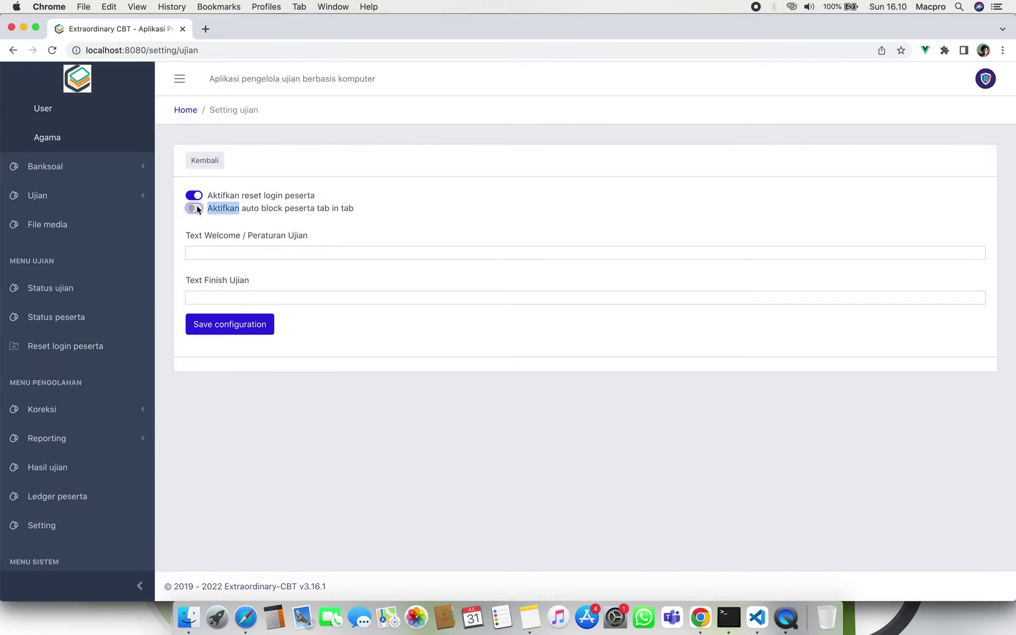
pyautogui.click(211, 161)
pyautogui.scroll(5, 27, 216)
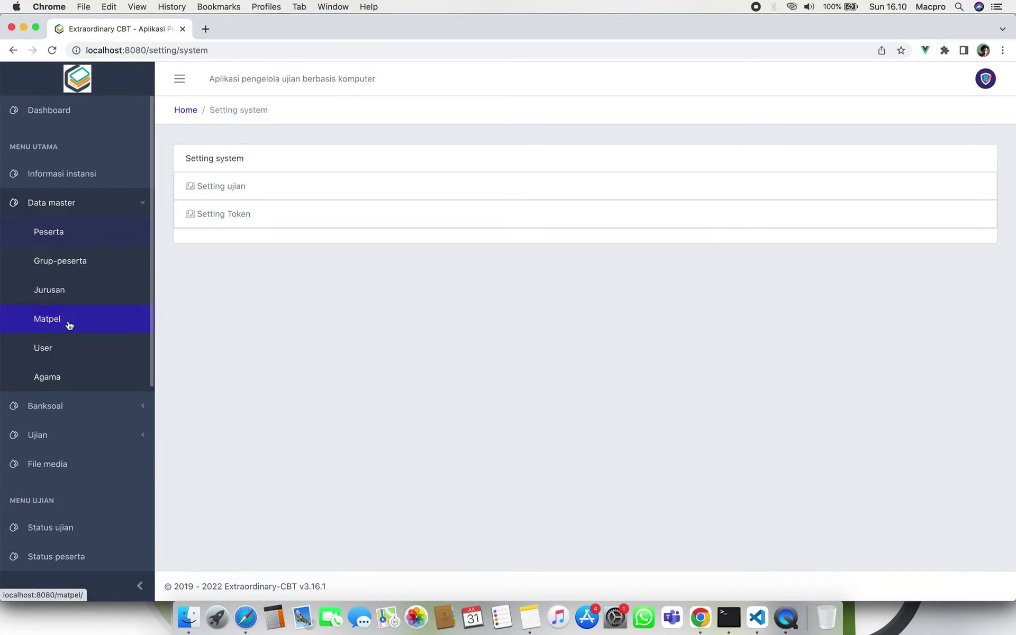
# Step: Recheck participant 001's details in the Peserta list, noting its Tidak aktif status
pyautogui.click(77, 232)
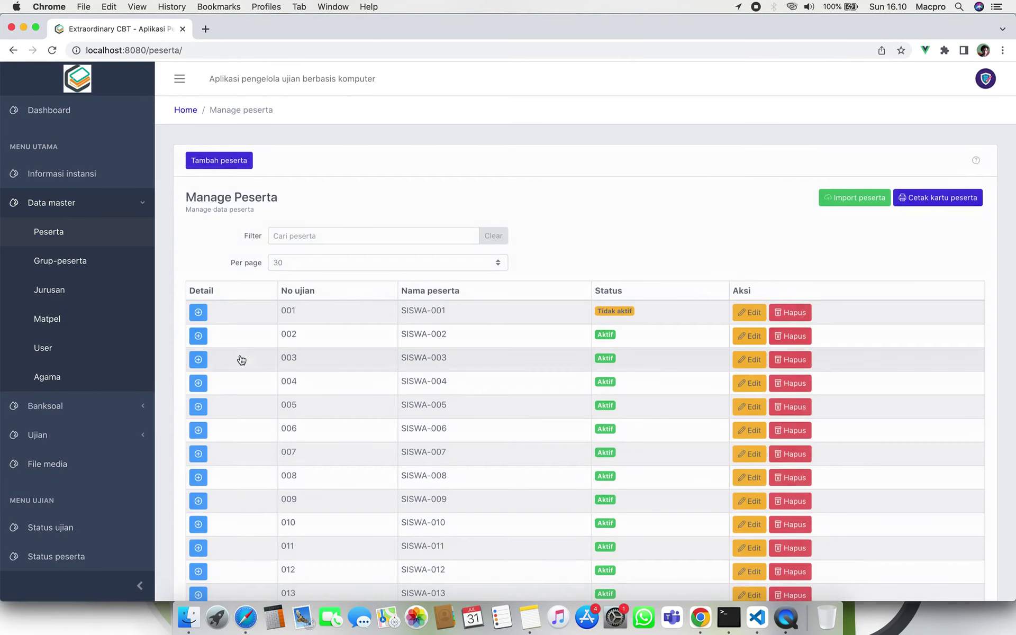
pyautogui.click(198, 313)
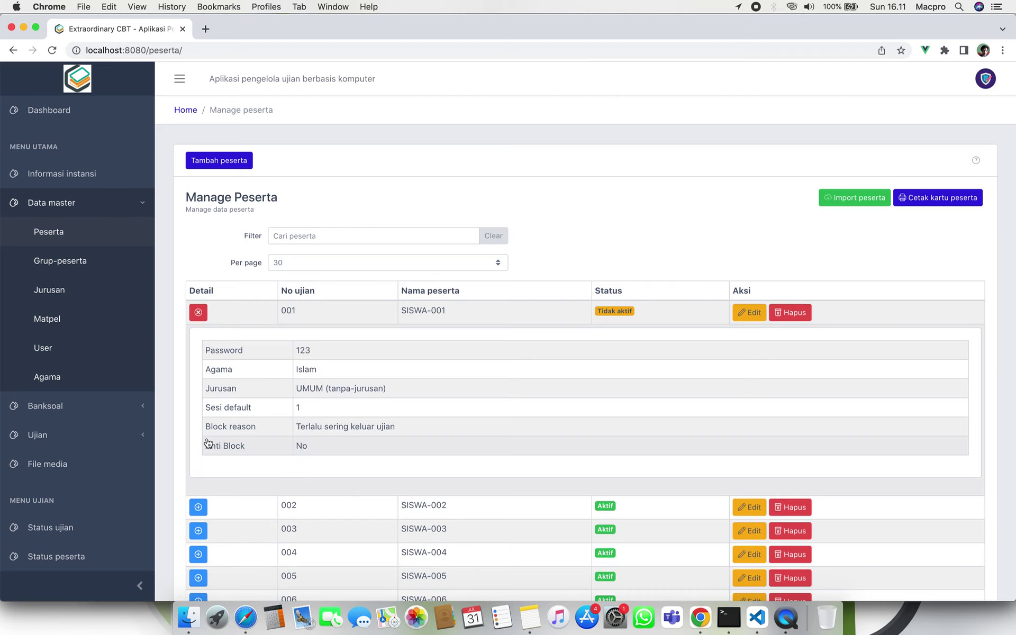
pyautogui.scroll(-5, 103, 452)
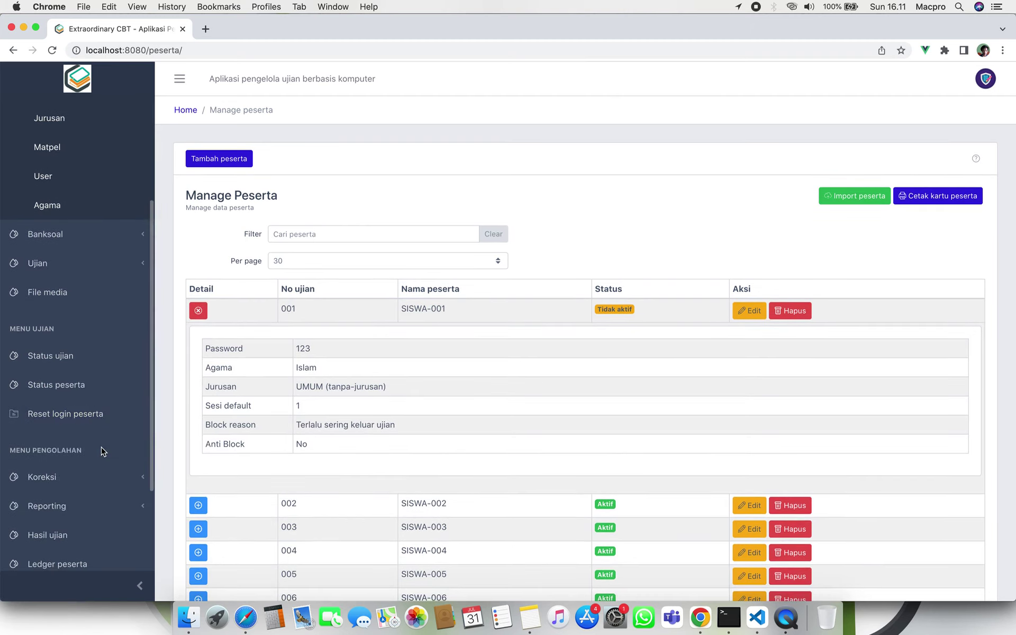
pyautogui.scroll(5, 103, 452)
pyautogui.click(87, 201)
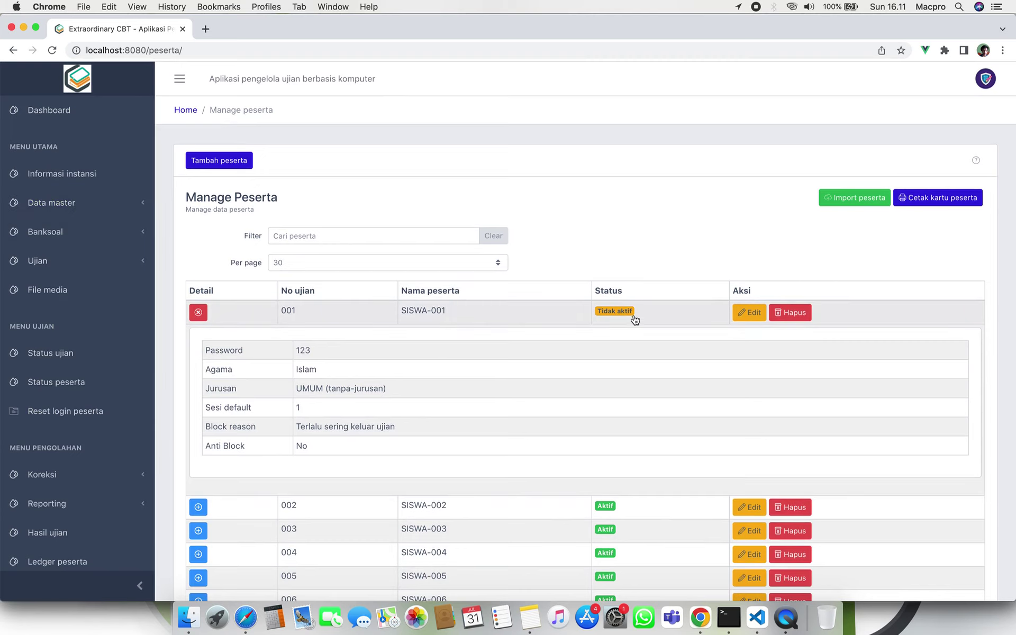
pyautogui.moveTo(633, 313); pyautogui.dragTo(597, 317)
pyautogui.click(203, 312)
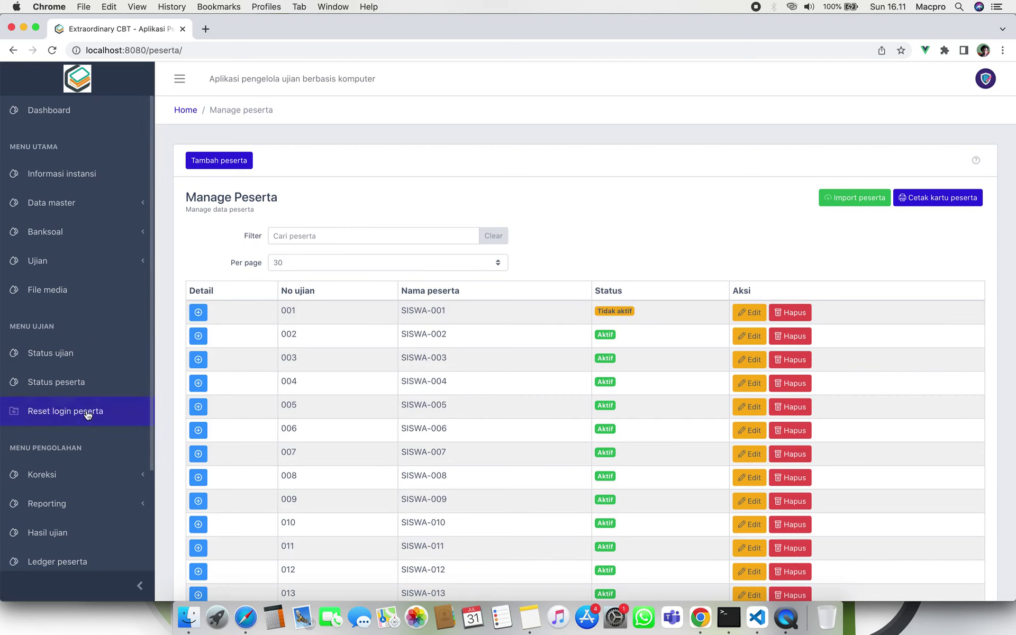
pyautogui.scroll(-5, 86, 412)
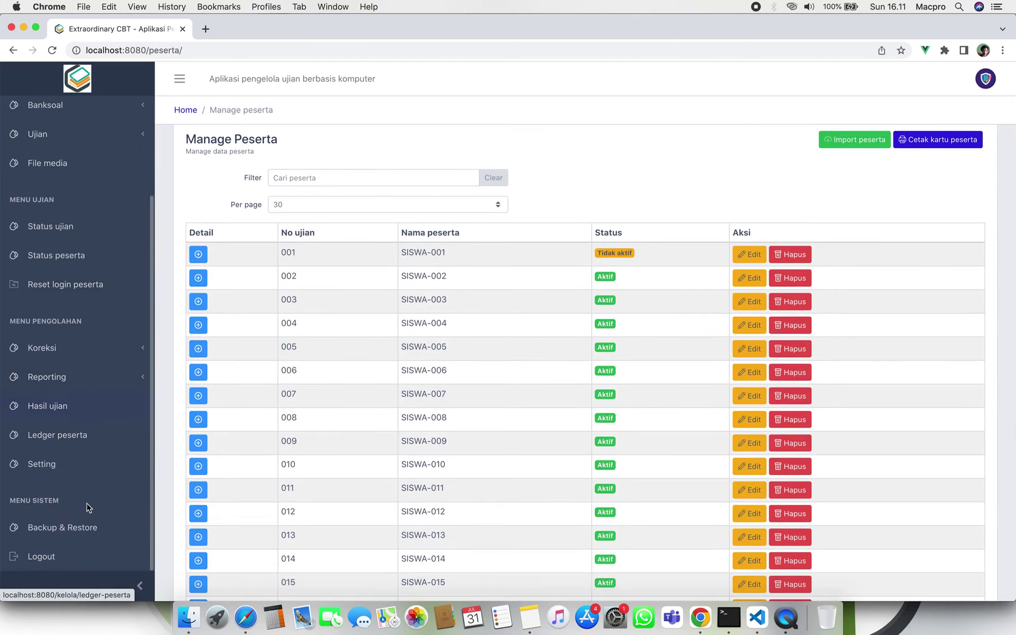
# Step: Browse the Backup & Restore, Setting, Ledger peserta and Hasil ujian pages, then switch to VS Code
pyautogui.click(88, 530)
pyautogui.click(79, 464)
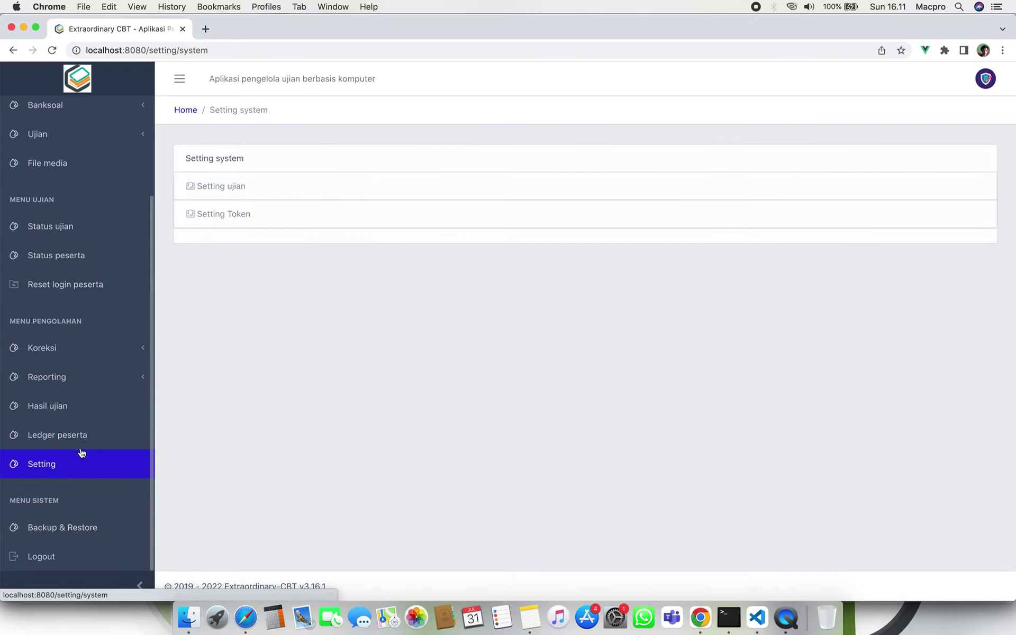
pyautogui.click(93, 433)
pyautogui.click(99, 406)
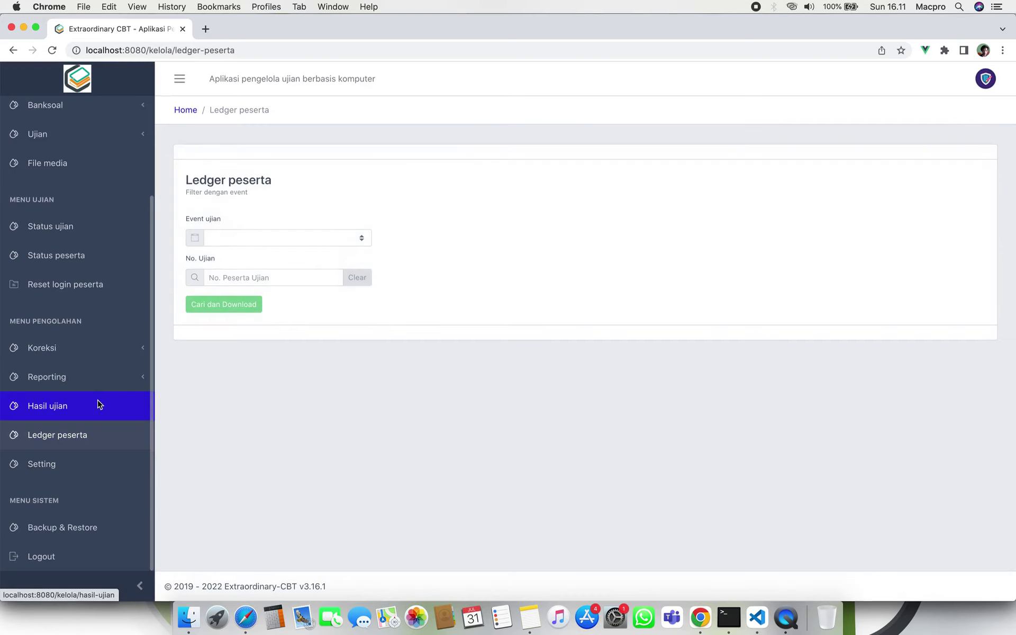
pyautogui.hotkey('ctrl', 'Right')
pyautogui.hotkey('ctrl', 'Right')
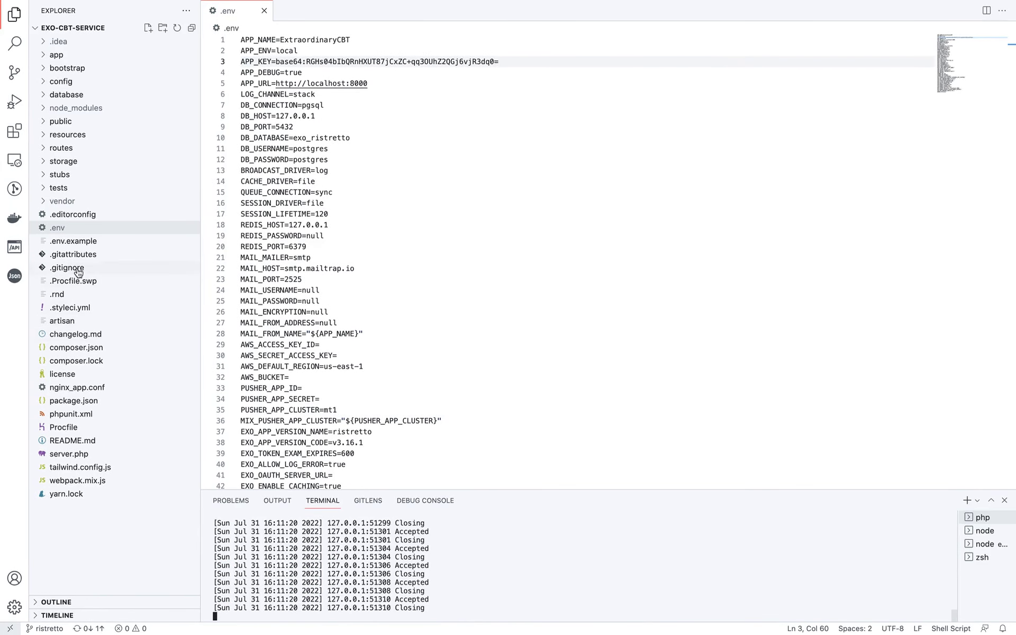
# Step: Open changelog.md and read the 3.16.0 Minimum waktu pengerjaan entry
pyautogui.click(87, 339)
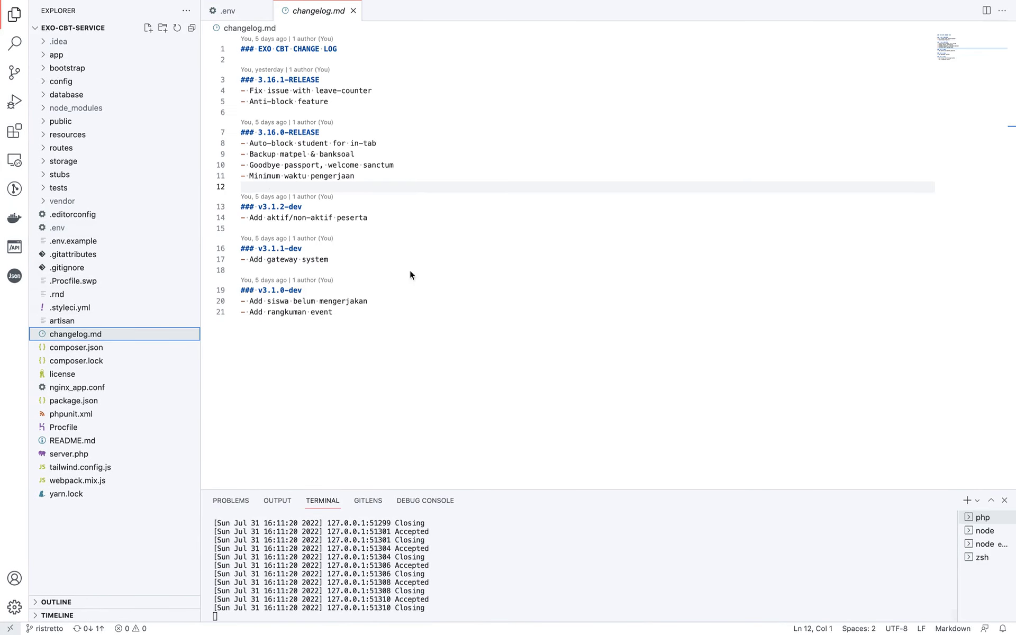
pyautogui.click(438, 290)
pyautogui.click(408, 186)
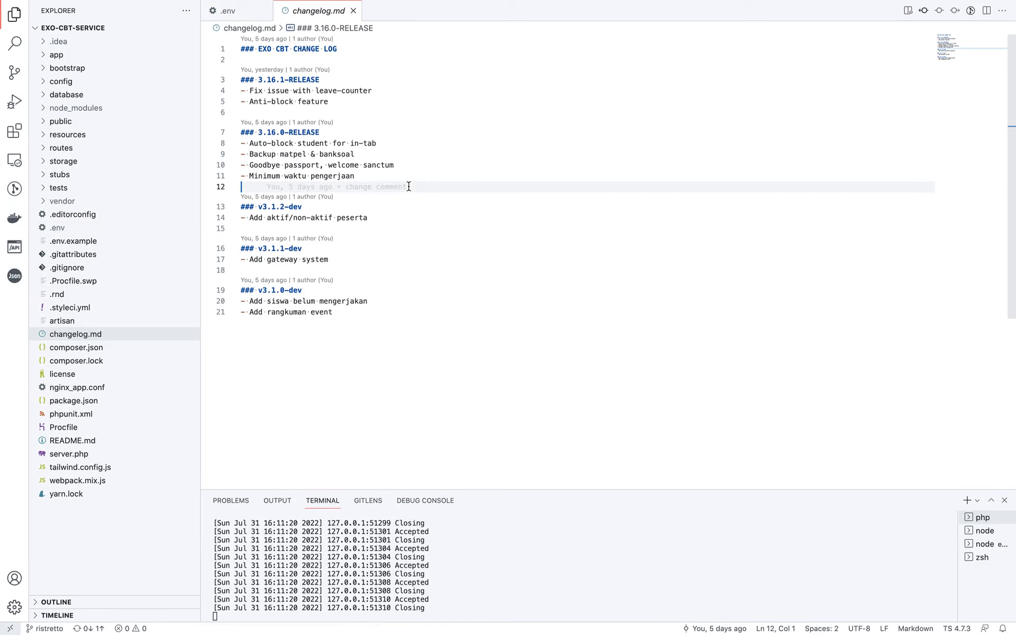
pyautogui.click(390, 176)
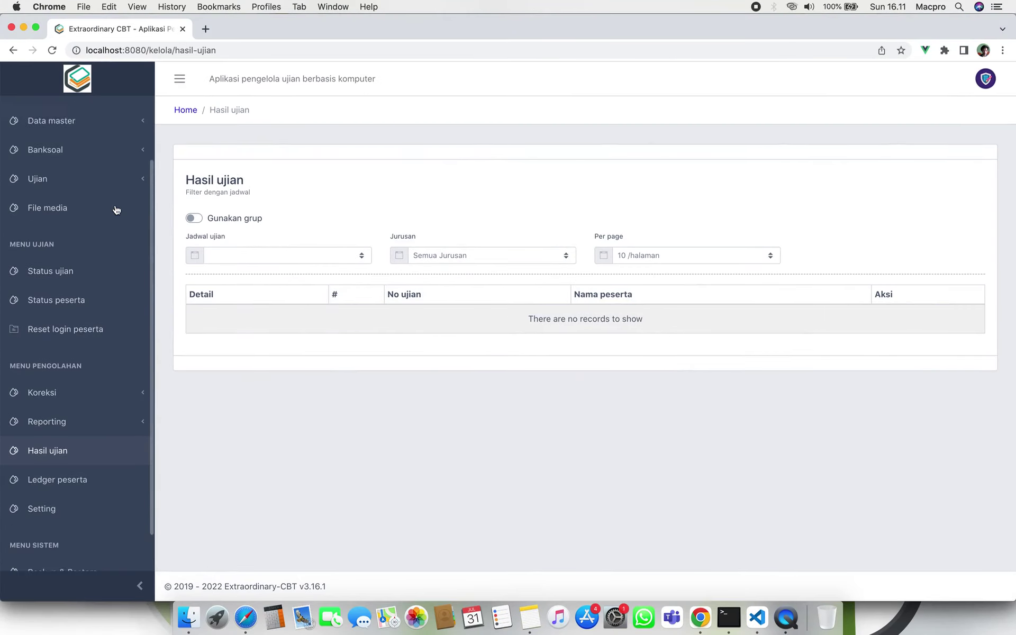
# Step: Open Ujian > Jadwal ujian and edit UH-1 with More setting revealed
pyautogui.scroll(3, 116, 209)
pyautogui.scroll(-3, 113, 363)
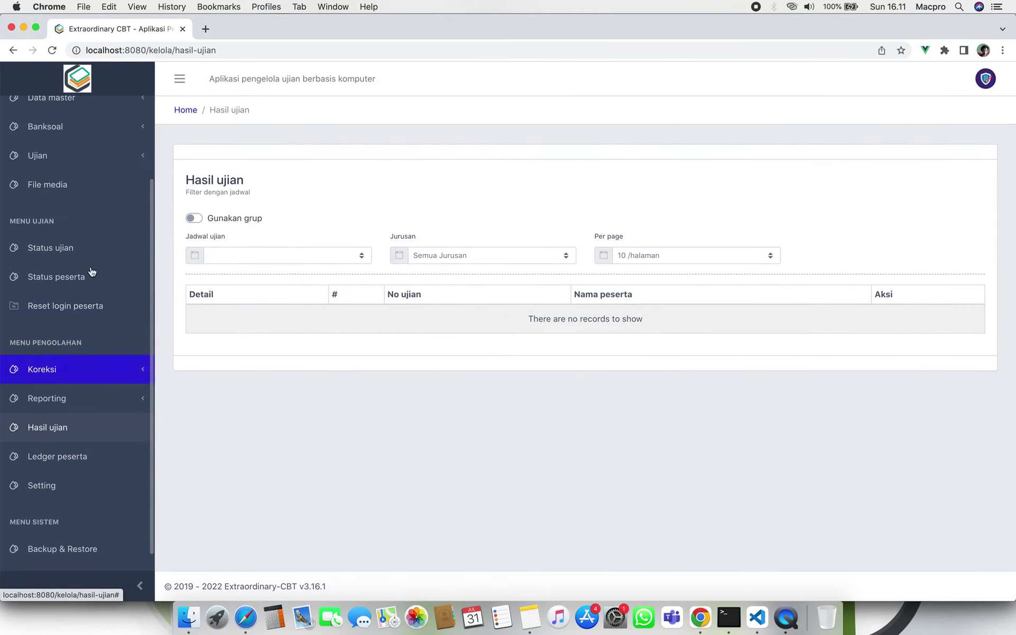
pyautogui.click(92, 161)
pyautogui.click(90, 213)
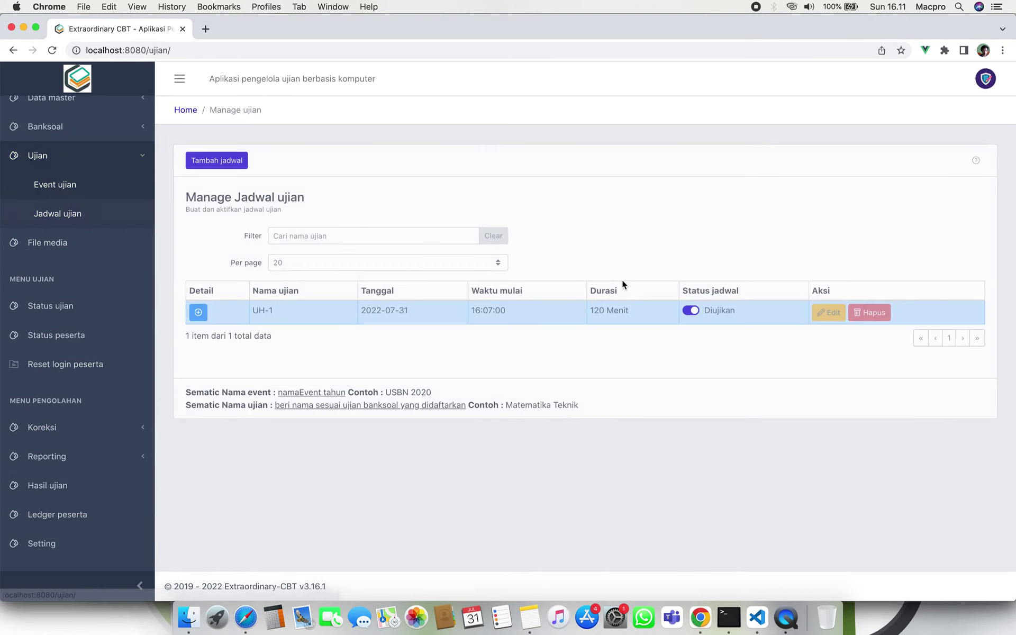
pyautogui.click(822, 310)
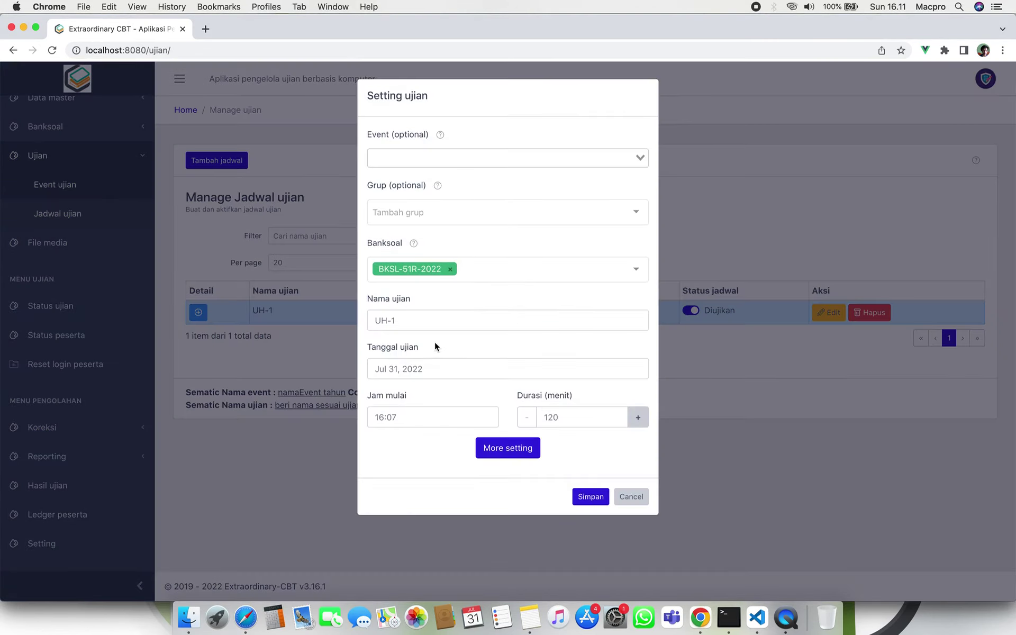
pyautogui.click(488, 446)
pyautogui.scroll(-3, 508, 455)
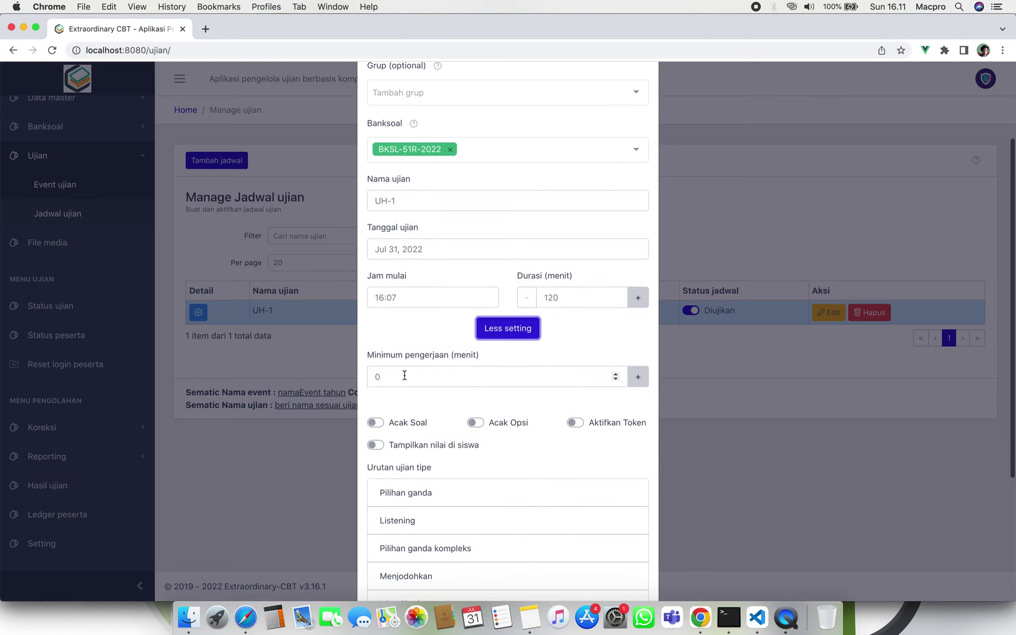
# Step: Change UH-1's Minimum pengerjaan from 10 to 30 minutes and save
pyautogui.click(431, 377)
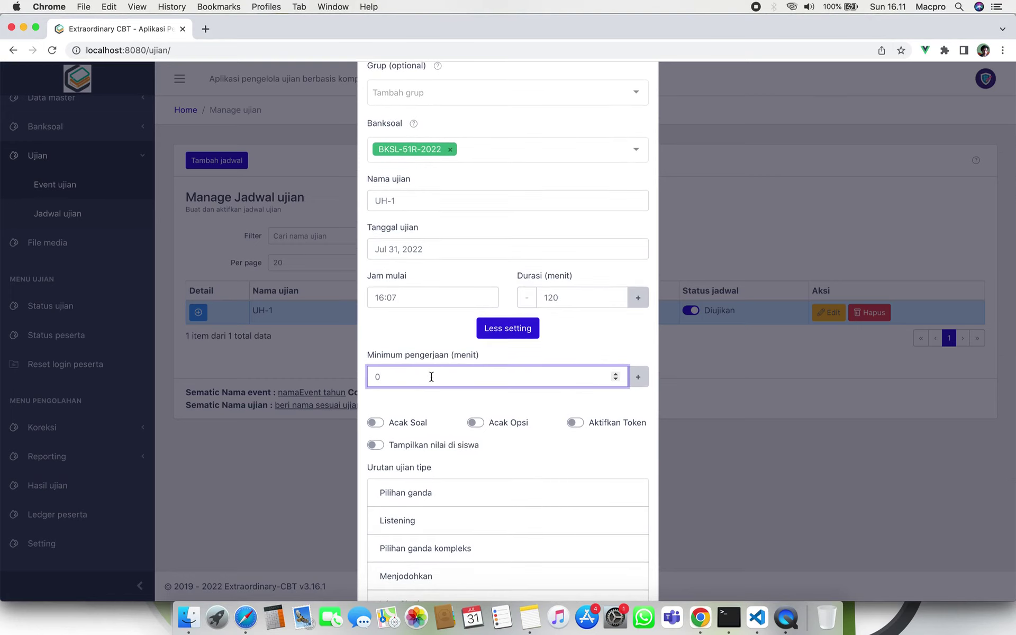
pyautogui.press('BackSpace')
pyautogui.write('10')
pyautogui.click(422, 335)
pyautogui.scroll(-4, 422, 334)
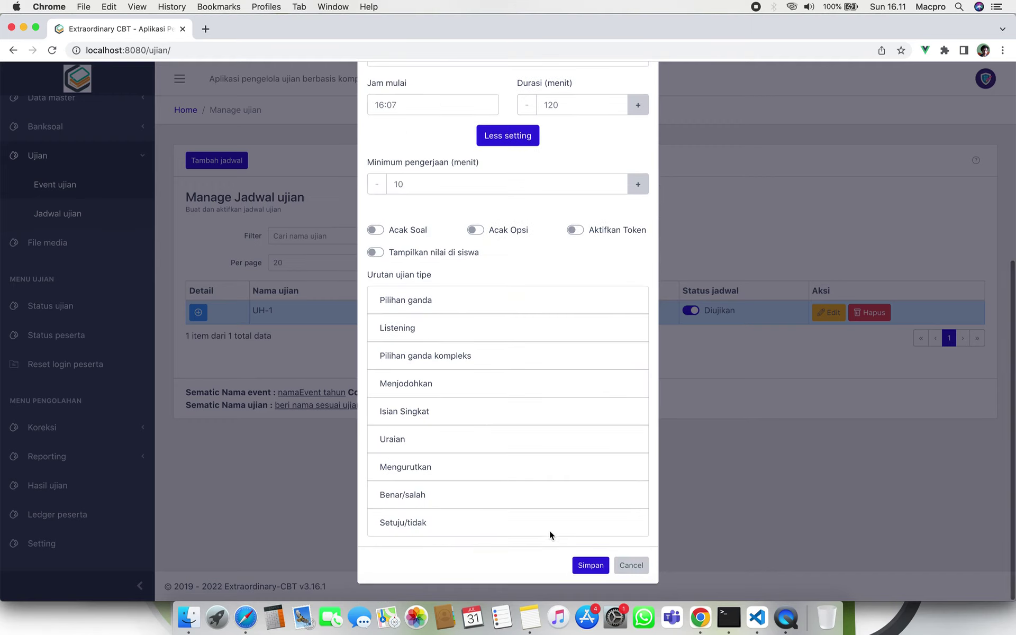
pyautogui.click(502, 185)
pyautogui.press('BackSpace')
pyautogui.press('BackSpace')
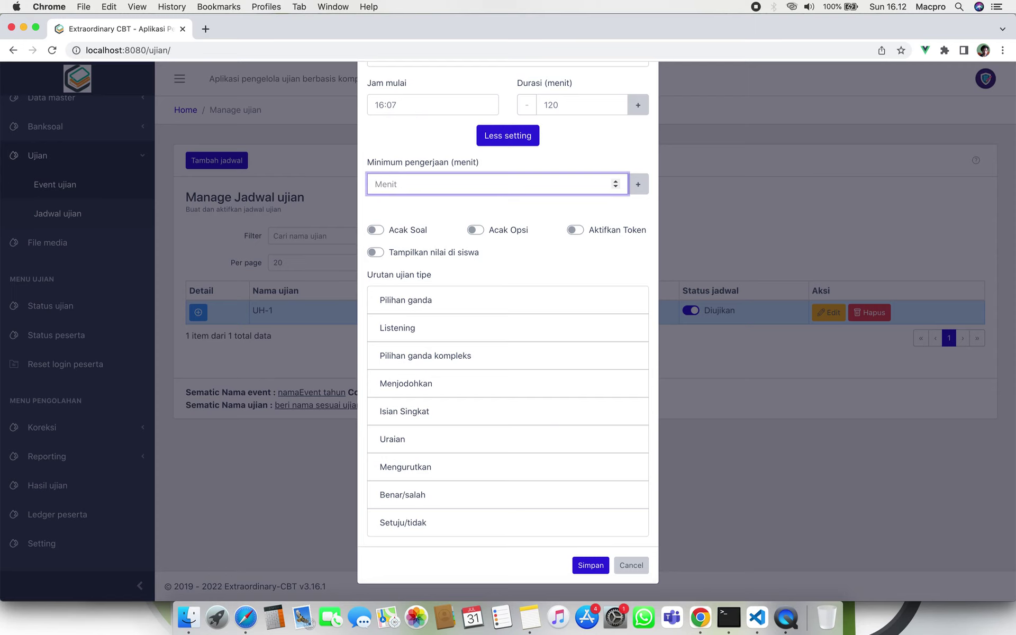
pyautogui.write('30')
pyautogui.click(597, 568)
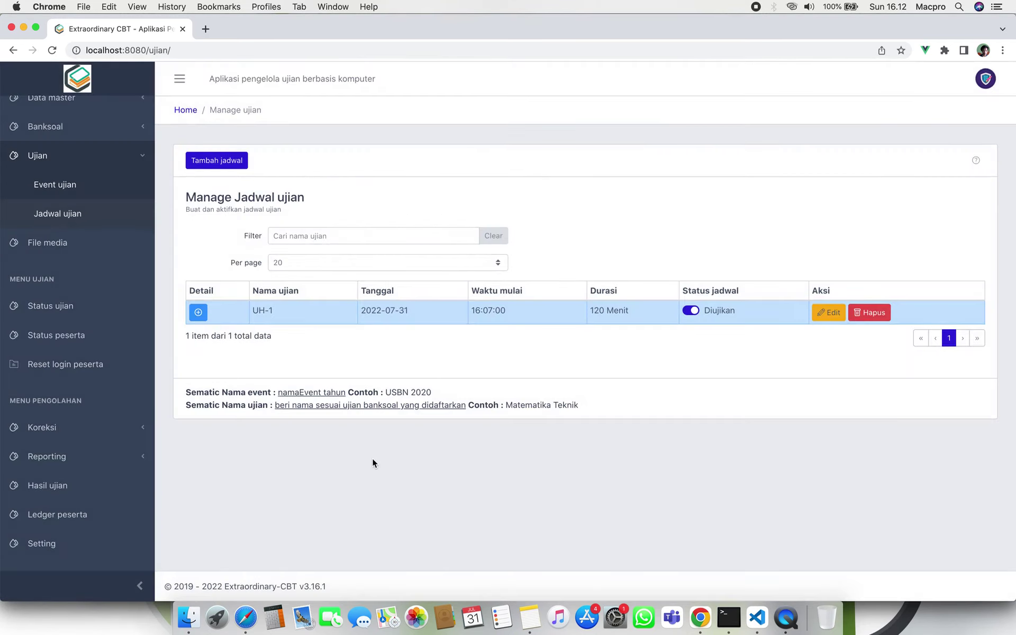
# Step: Load localhost in a new tab and log in with a student's exam number and password
pyautogui.click(201, 27)
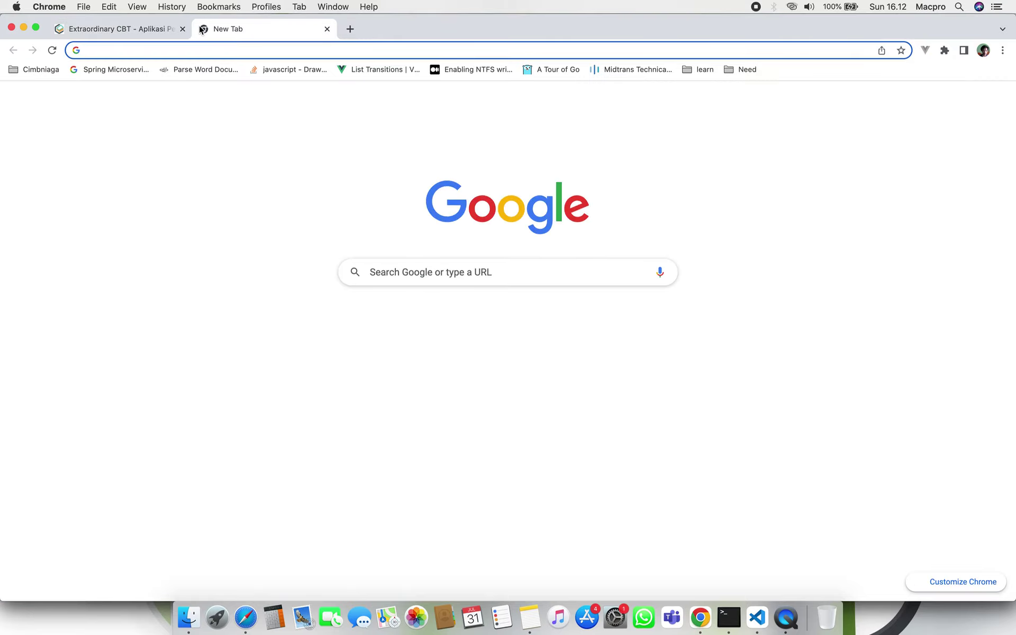
pyautogui.write('loc')
pyautogui.press('BackSpace')
pyautogui.write('a')
pyautogui.press('BackSpace')
pyautogui.press('BackSpace')
pyautogui.write('cal')
pyautogui.press('Return')
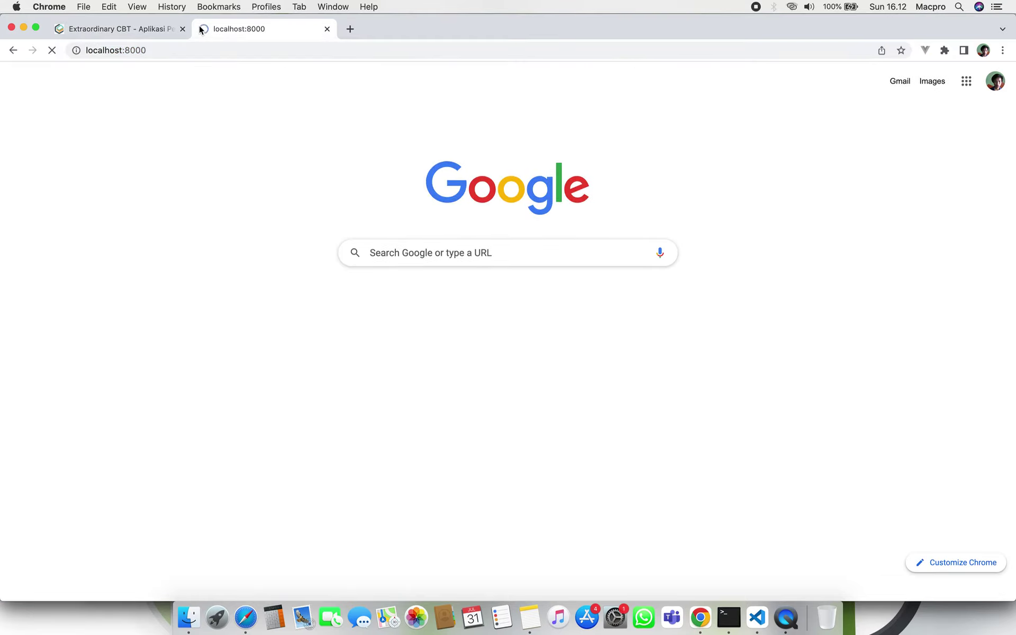
pyautogui.click(473, 189)
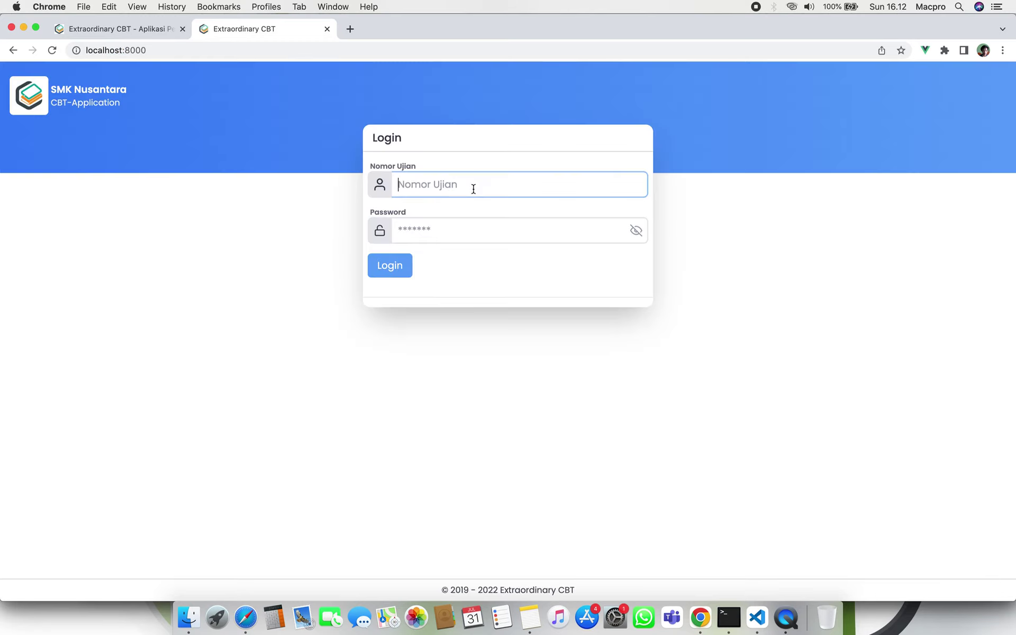
pyautogui.press('Tab')
pyautogui.press('Return')
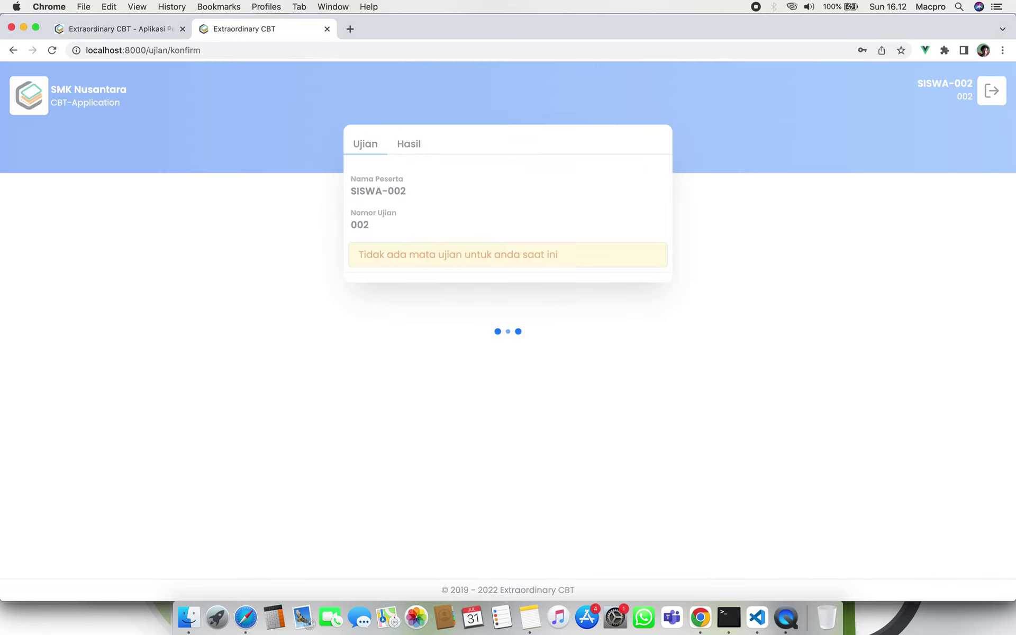
# Step: Start the UH-1 exam and answer all four questions
pyautogui.click(418, 269)
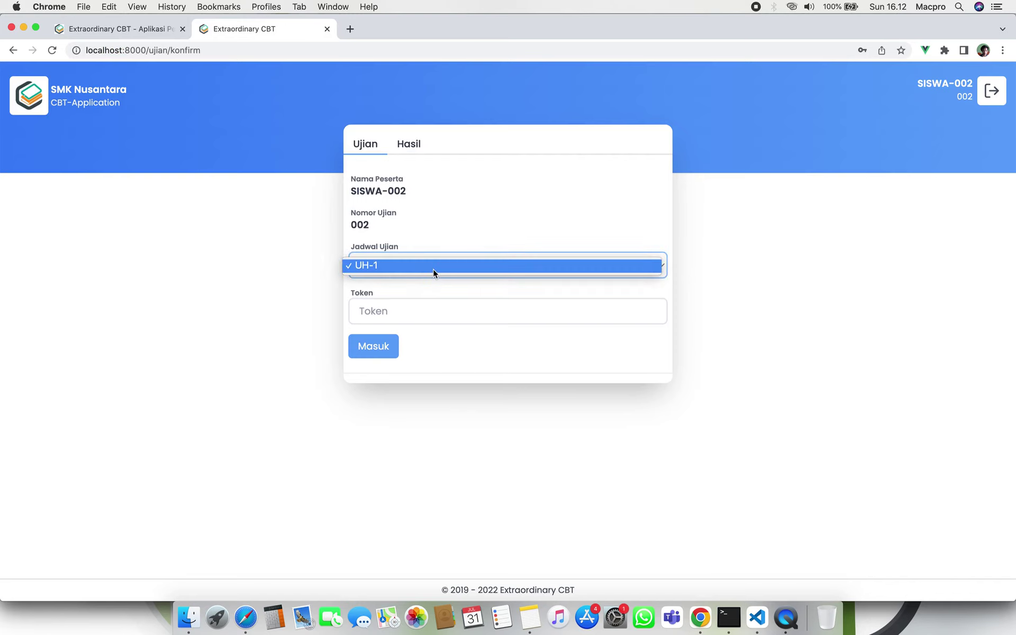
pyautogui.click(383, 313)
pyautogui.click(384, 303)
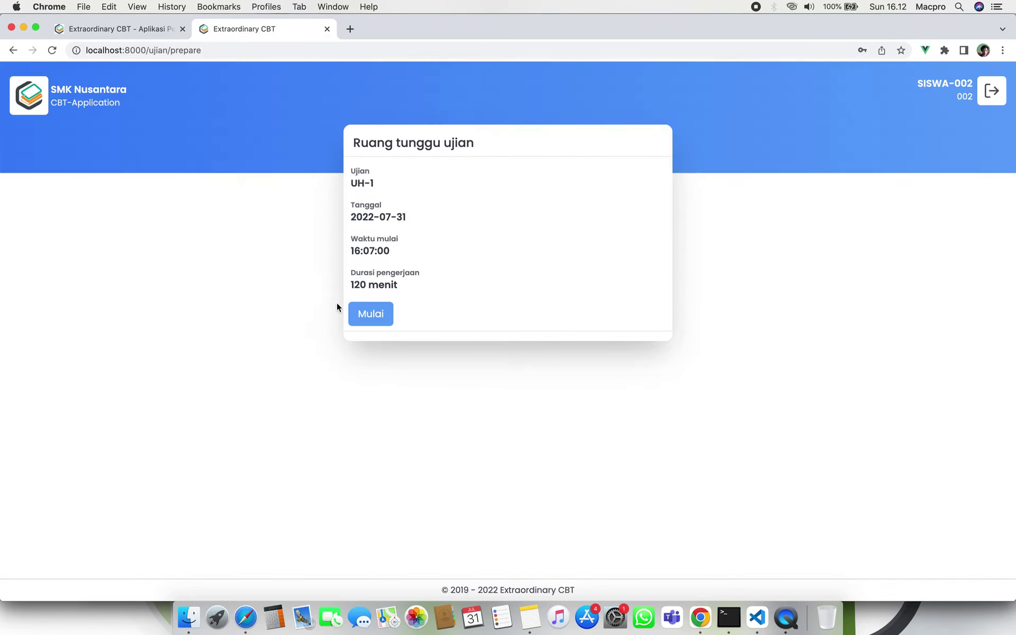
pyautogui.click(357, 307)
pyautogui.click(105, 269)
pyautogui.click(927, 416)
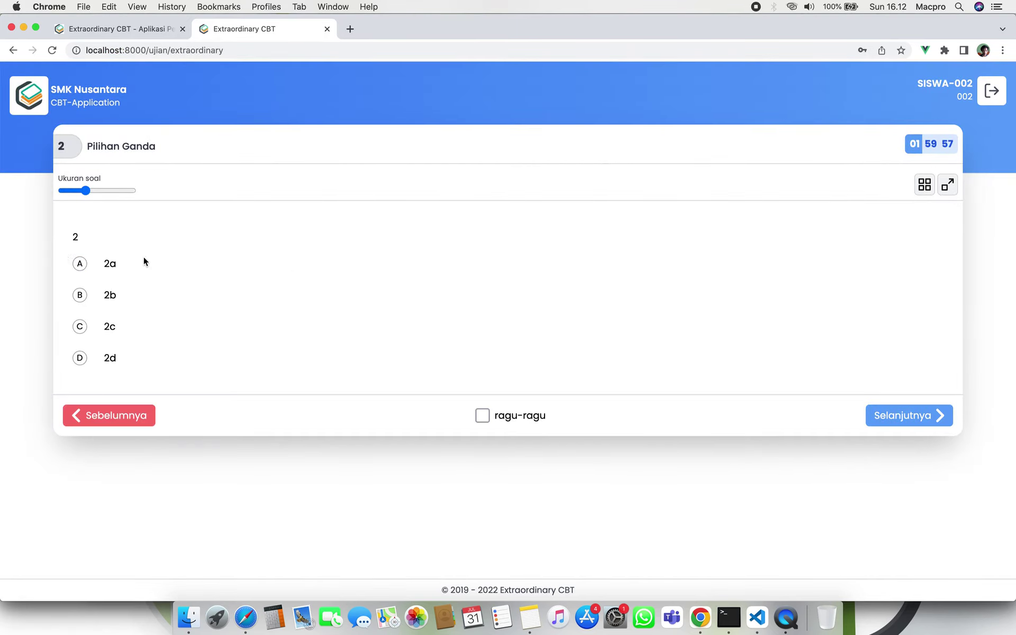
pyautogui.click(81, 264)
pyautogui.click(911, 417)
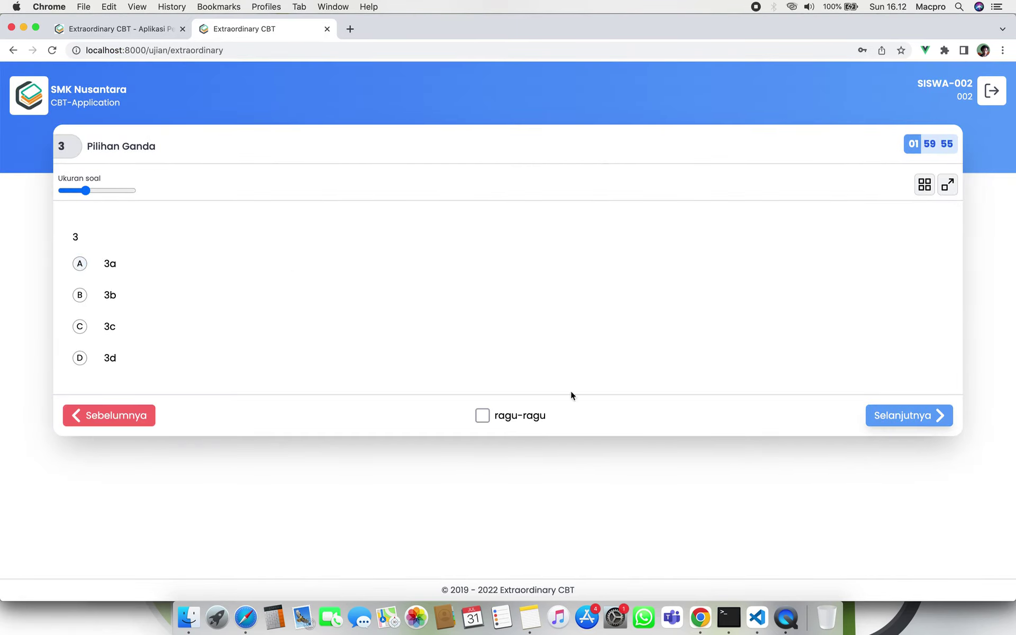
pyautogui.click(80, 264)
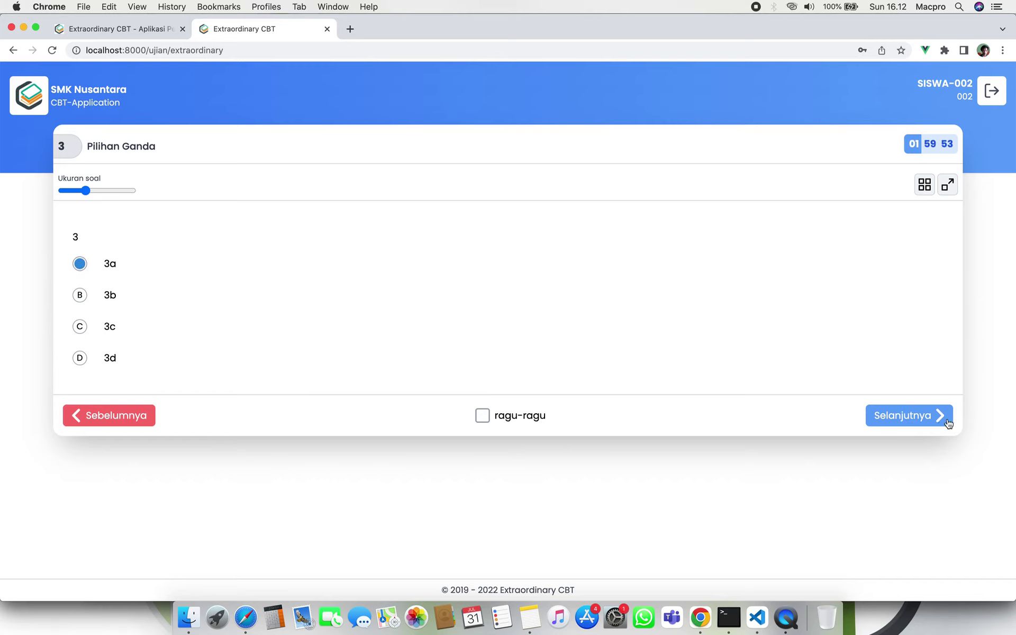
pyautogui.click(947, 418)
pyautogui.click(80, 292)
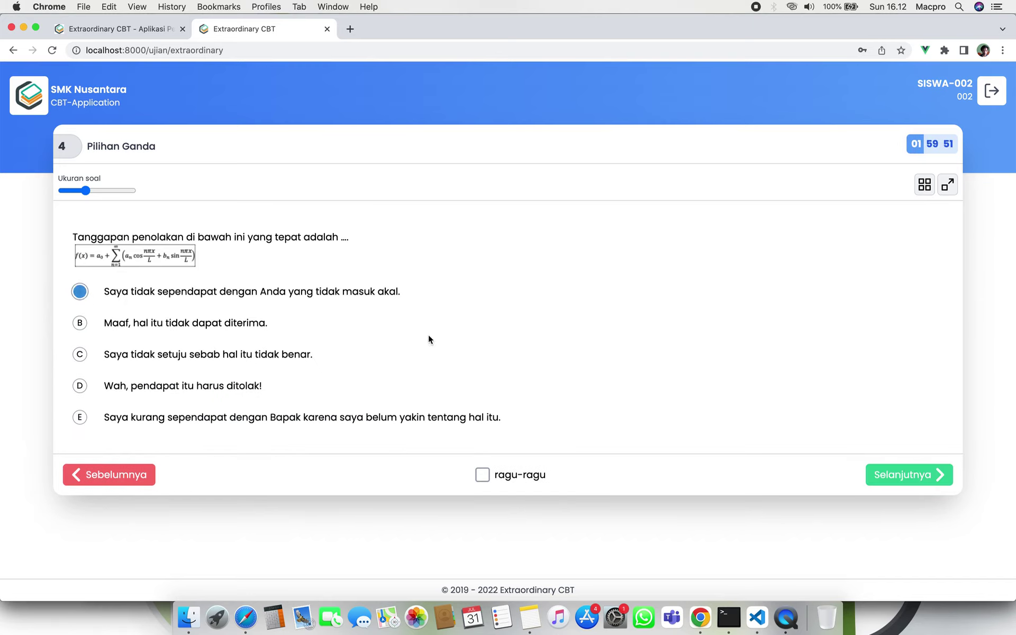
# Step: Try to end the exam early and hit the 30-menit minimum-time error
pyautogui.click(909, 476)
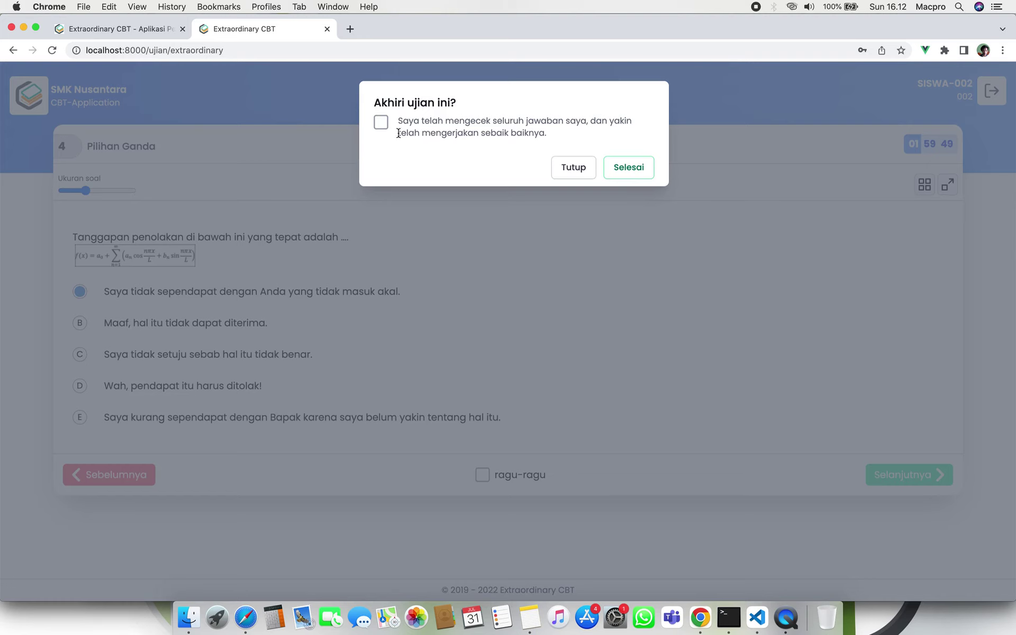
pyautogui.click(627, 167)
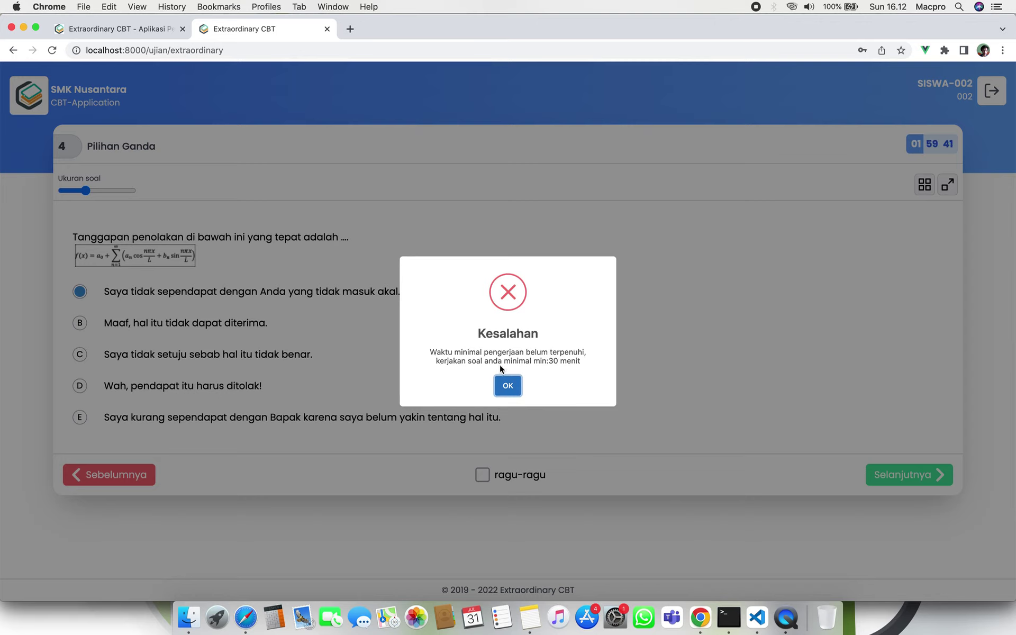
pyautogui.moveTo(553, 360); pyautogui.dragTo(601, 367)
pyautogui.click(508, 388)
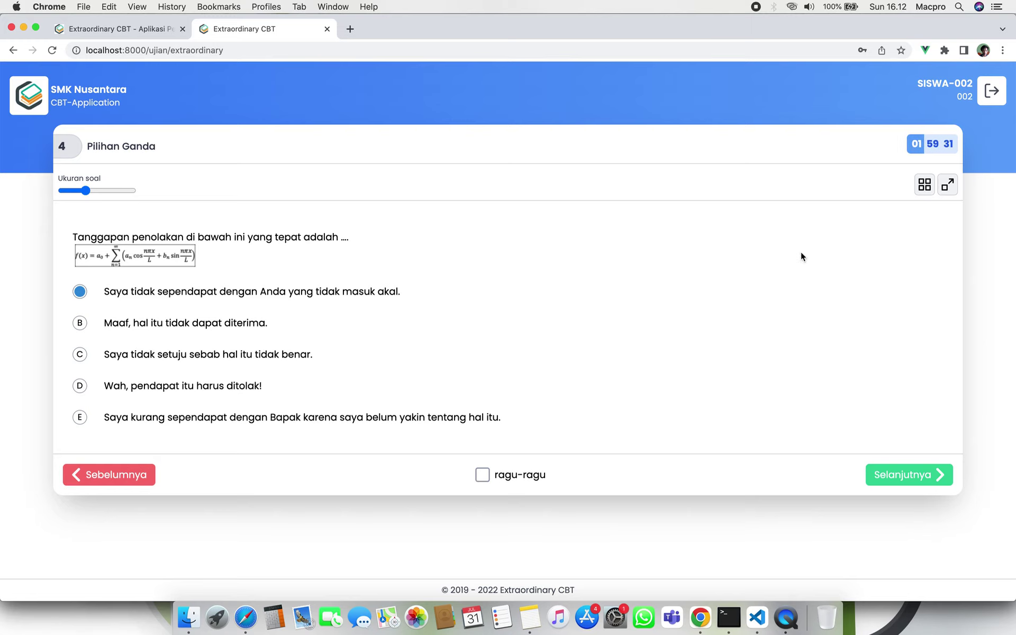
# Step: Open and close the Navigasi soal grid, then return to the admin Jadwal ujian tab
pyautogui.click(922, 187)
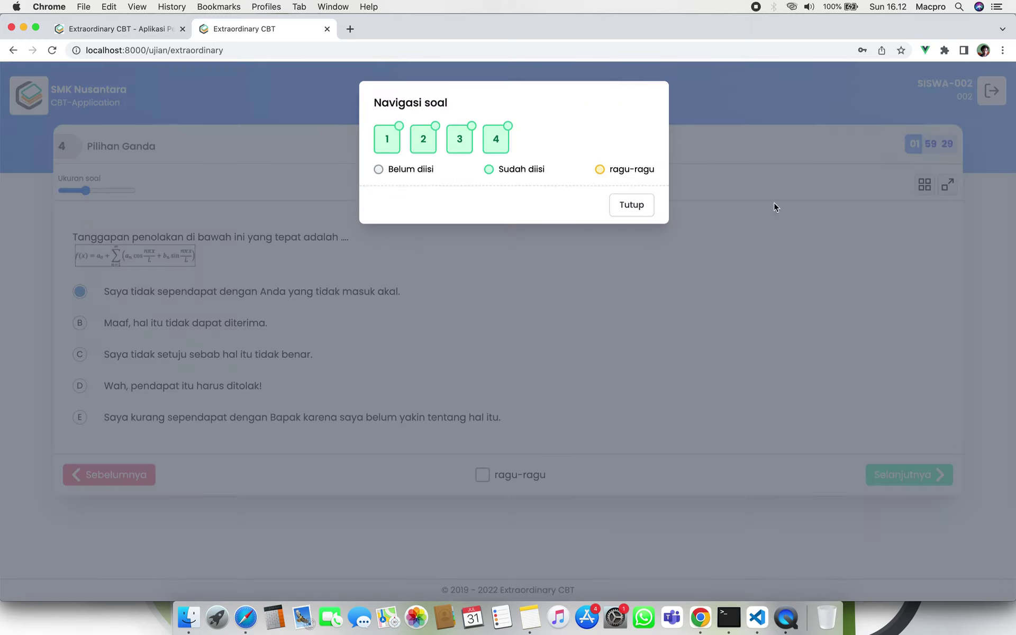
pyautogui.click(641, 211)
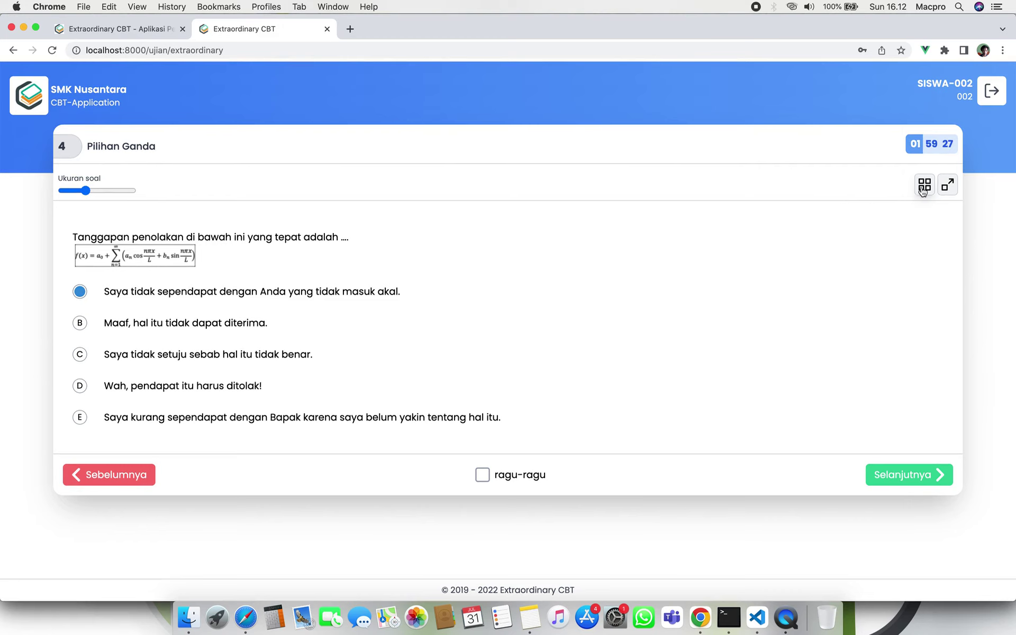
pyautogui.click(923, 188)
pyautogui.click(640, 211)
pyautogui.click(129, 29)
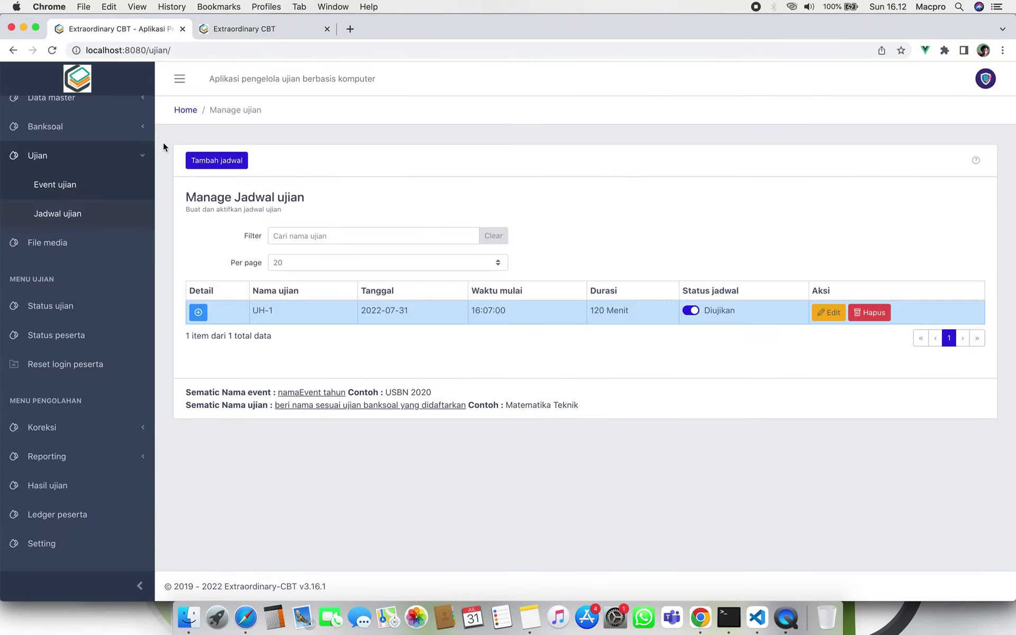
pyautogui.hotkey('ctrl', 'Right')
pyautogui.hotkey('ctrl', 'Right')
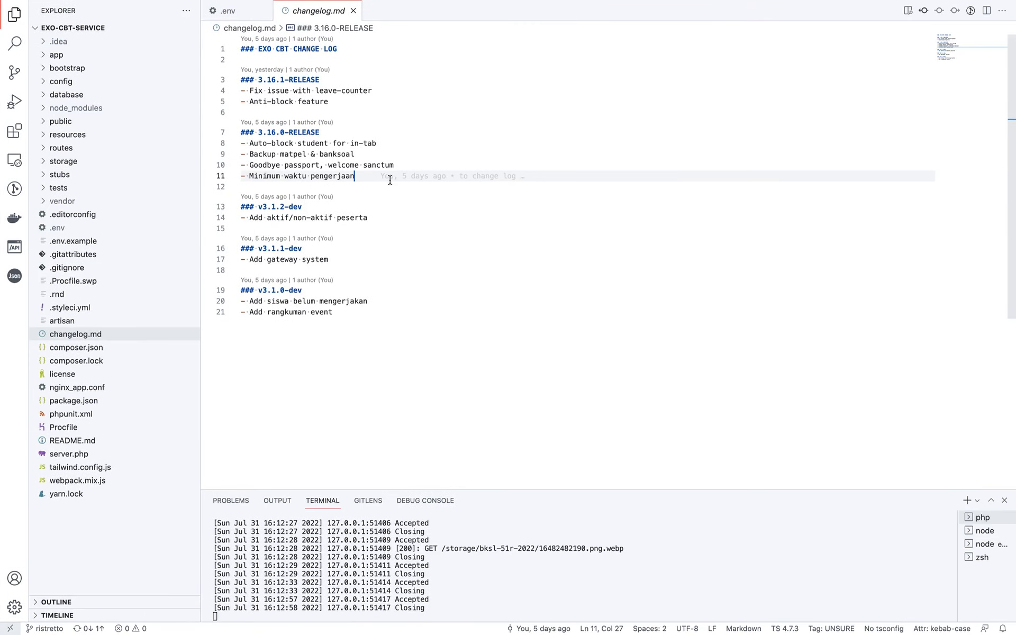
pyautogui.click(396, 222)
pyautogui.click(396, 188)
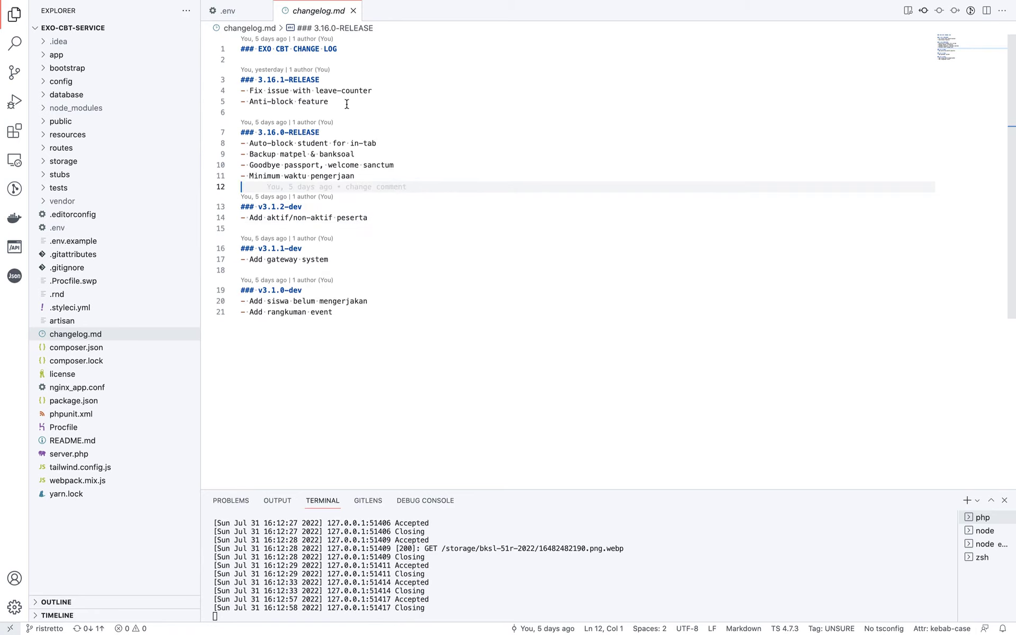
pyautogui.hotkey('ctrl', 'Left')
pyautogui.hotkey('ctrl', 'Left')
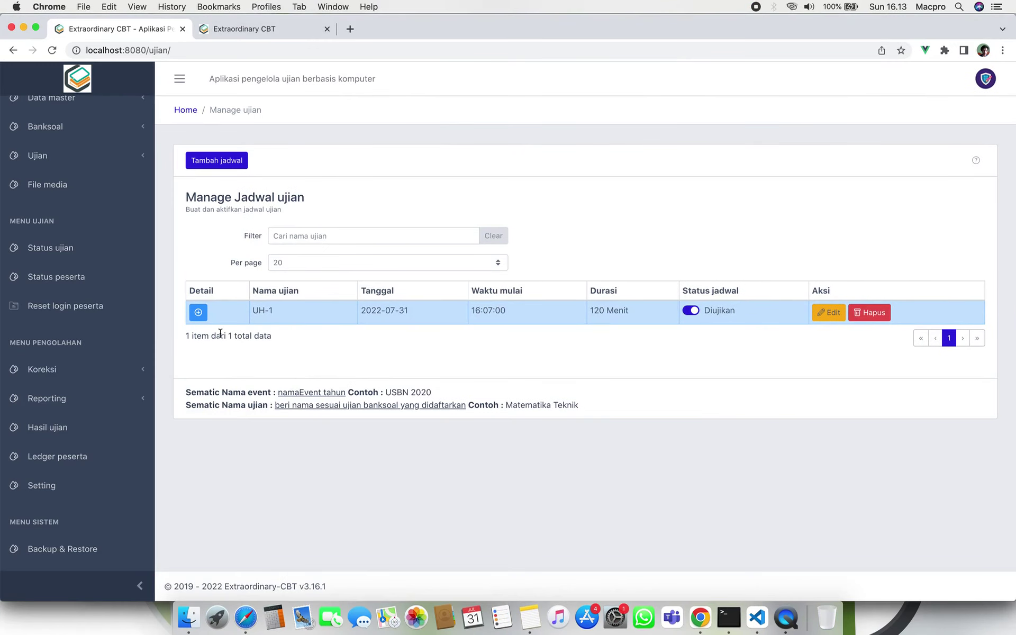
# Step: Open Backup & Restore and briefly highlight its secret key
pyautogui.scroll(-1, 54, 445)
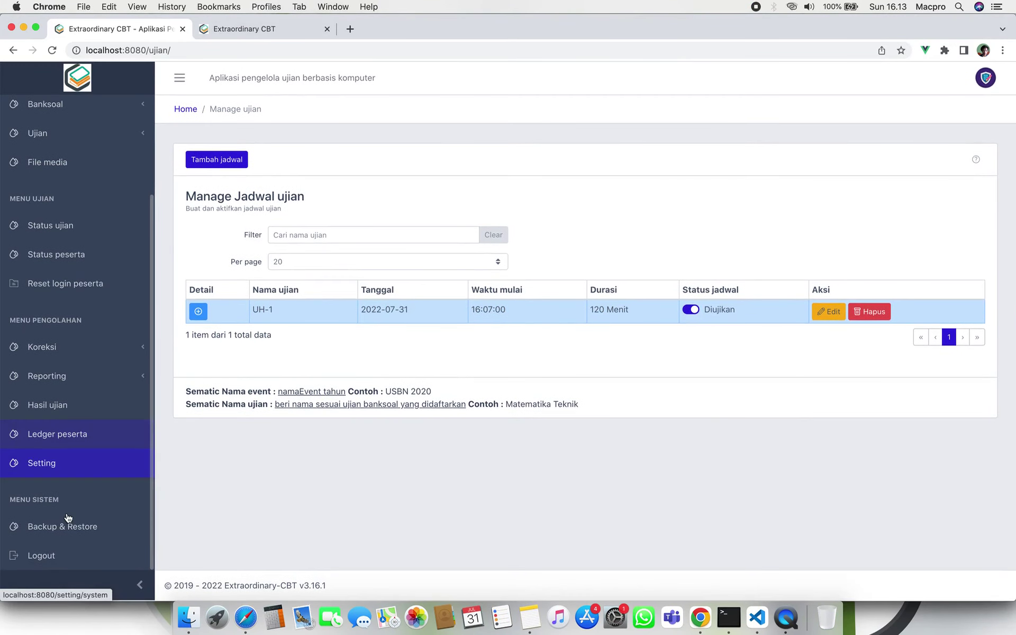
pyautogui.click(86, 526)
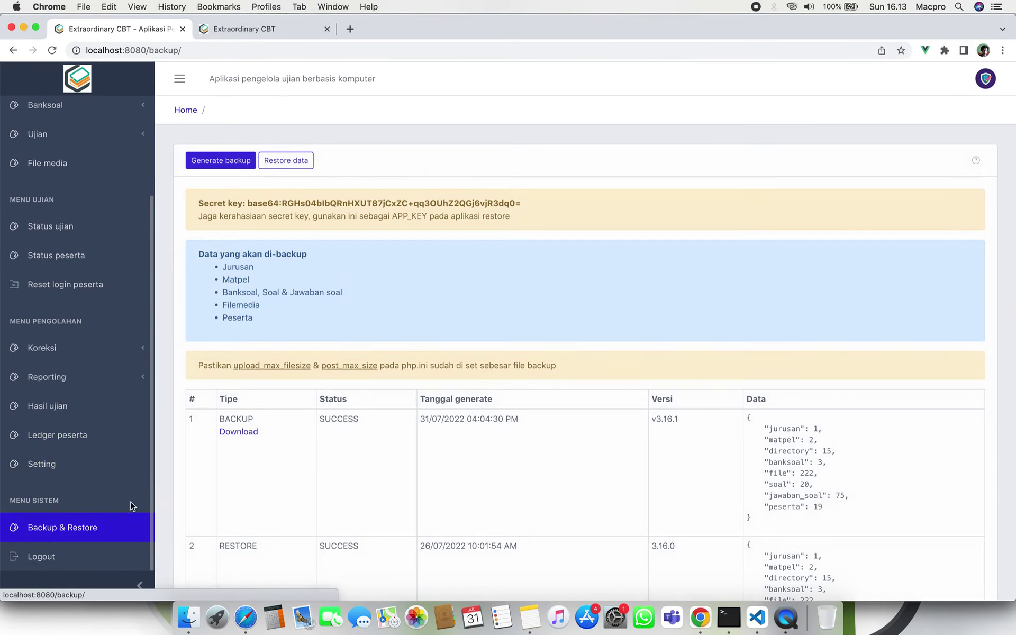
pyautogui.moveTo(250, 203); pyautogui.dragTo(530, 199)
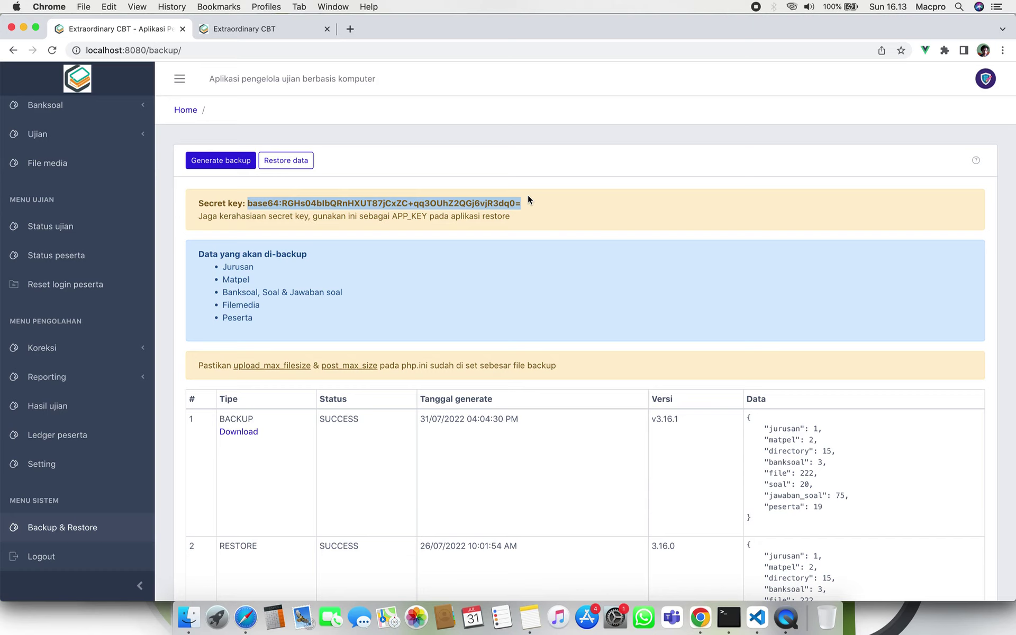
pyautogui.click(477, 142)
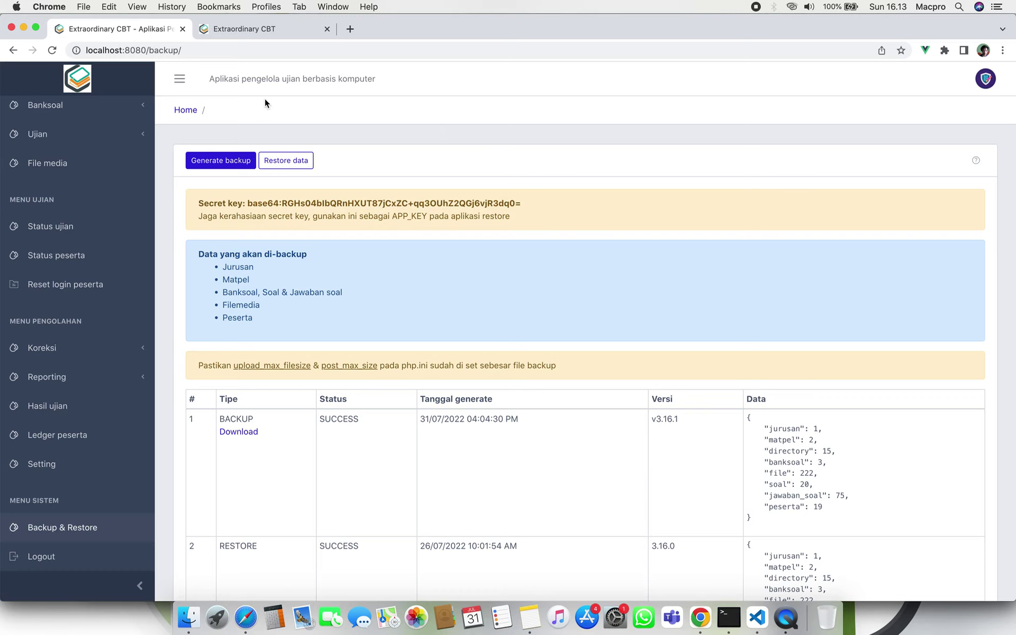
pyautogui.scroll(5, 76, 101)
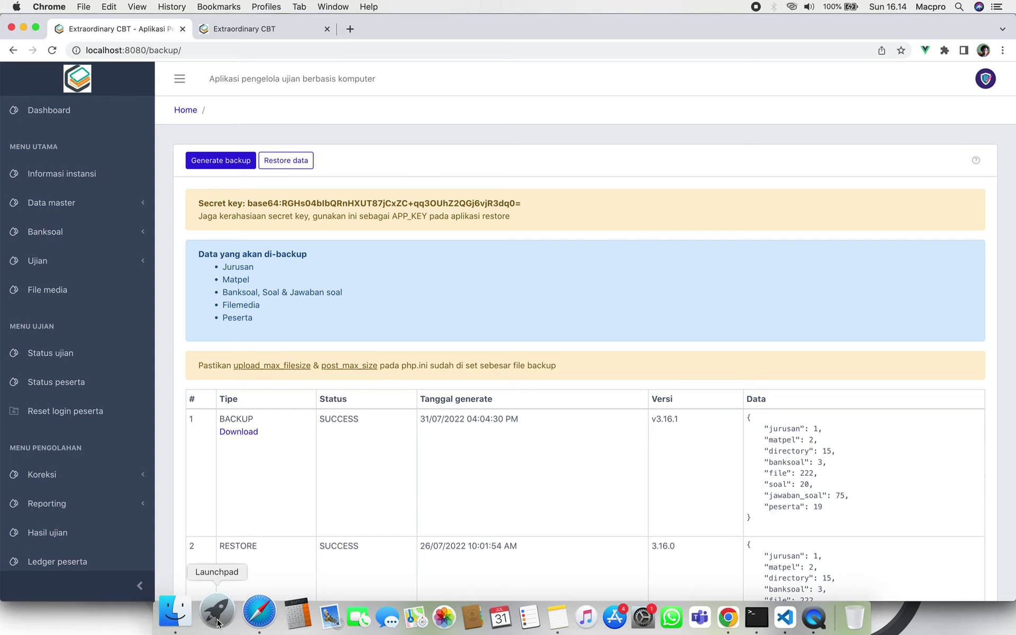
# Step: Double-click GoLand.app in Finder's Applications folder, then bring Chrome back in front
pyautogui.click(217, 617)
pyautogui.click(217, 616)
pyautogui.click(200, 626)
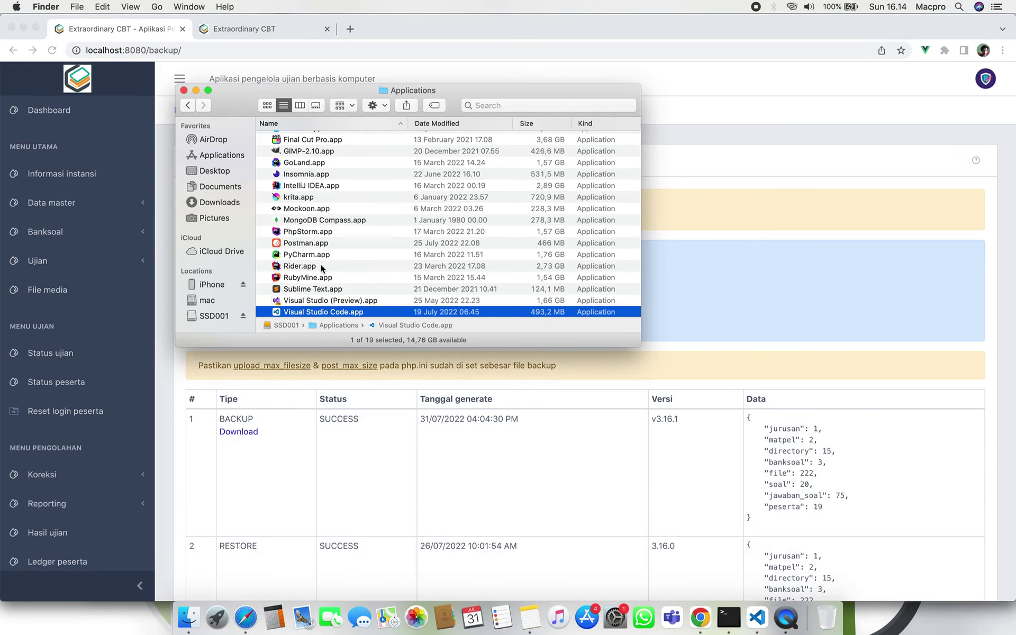
pyautogui.scroll(3, 311, 194)
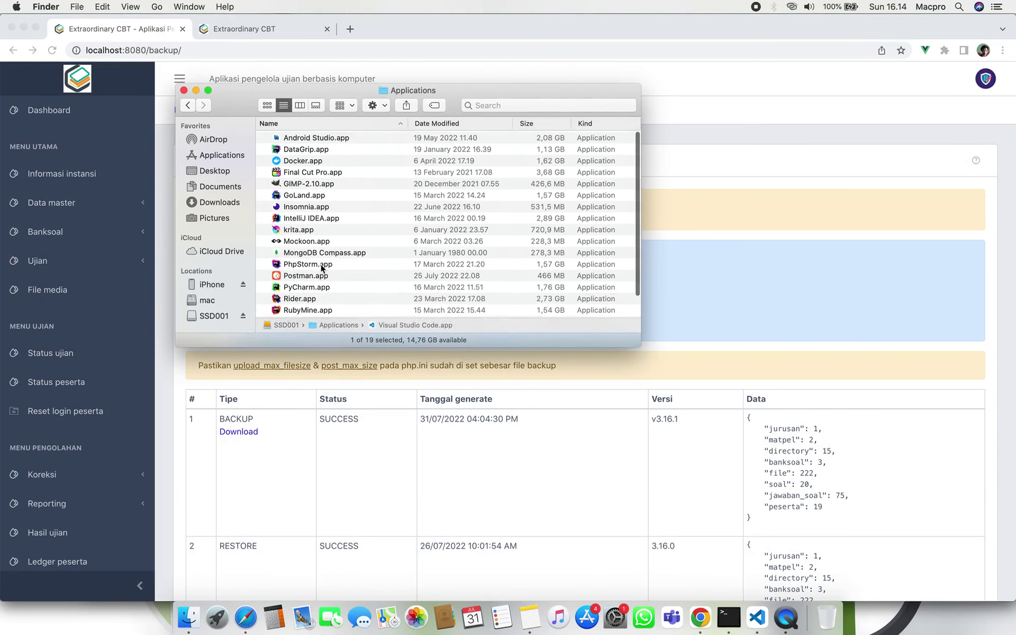
pyautogui.click(321, 196)
pyautogui.doubleClick(322, 195)
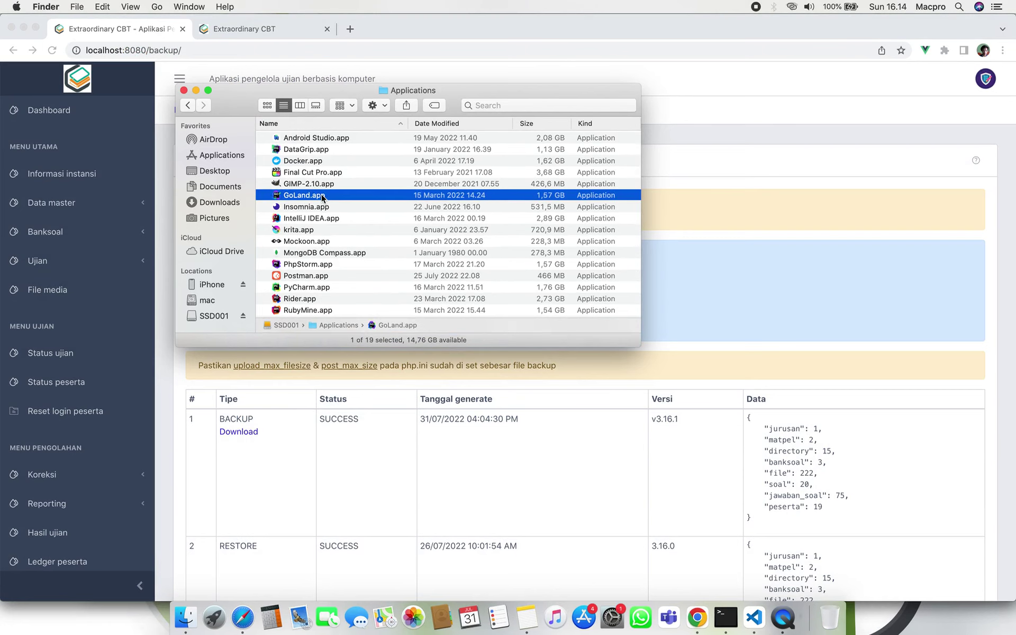
pyautogui.click(477, 443)
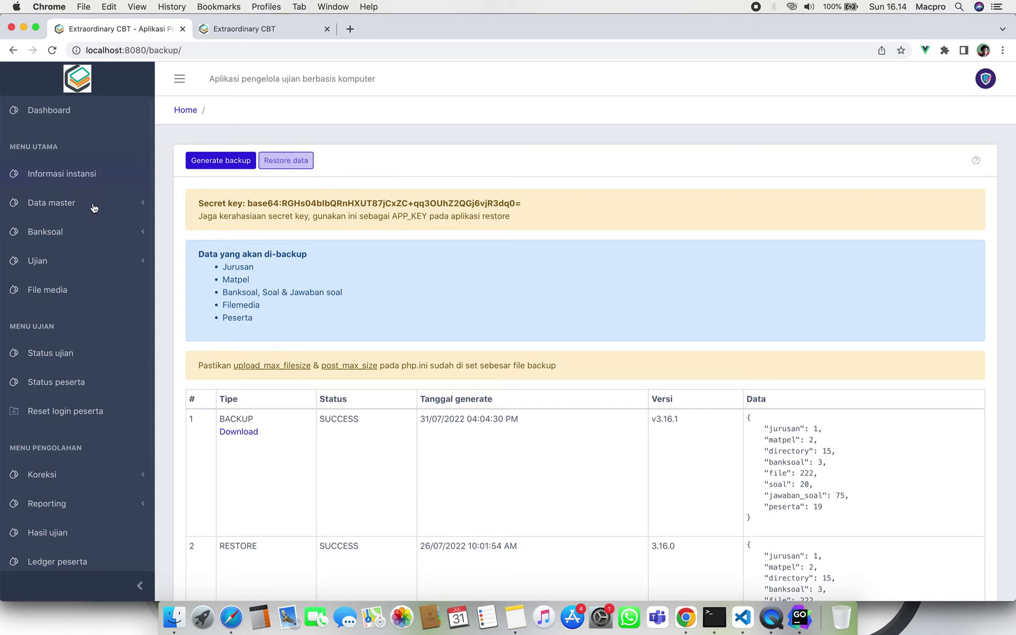
# Step: Highlight and deselect the backup secret key, then bring up GoLand's Welcome window from the Dock
pyautogui.scroll(1, 94, 208)
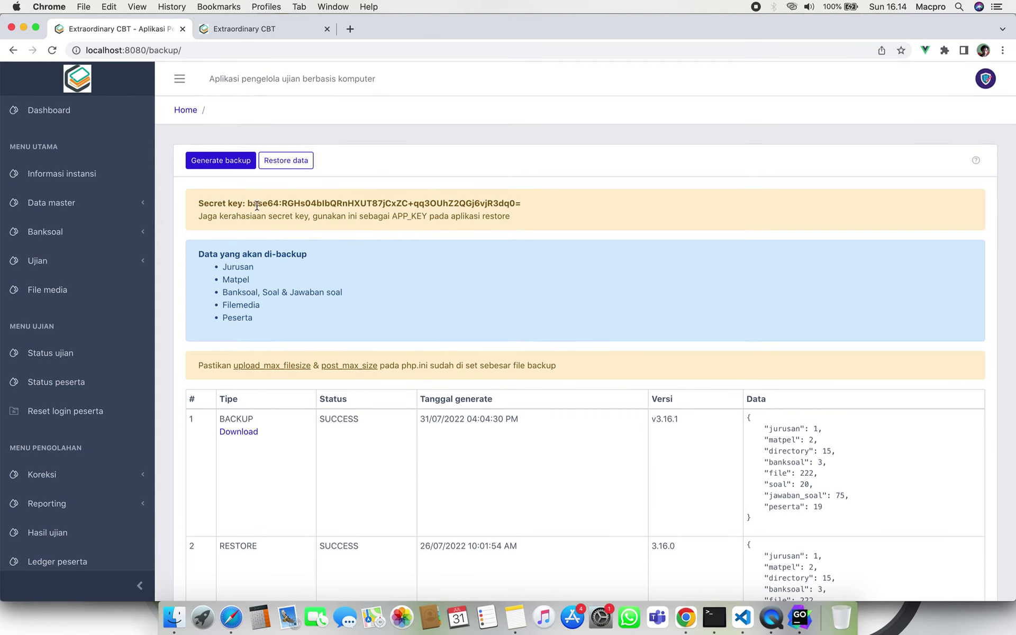
pyautogui.moveTo(250, 205); pyautogui.dragTo(545, 204)
pyautogui.click(544, 203)
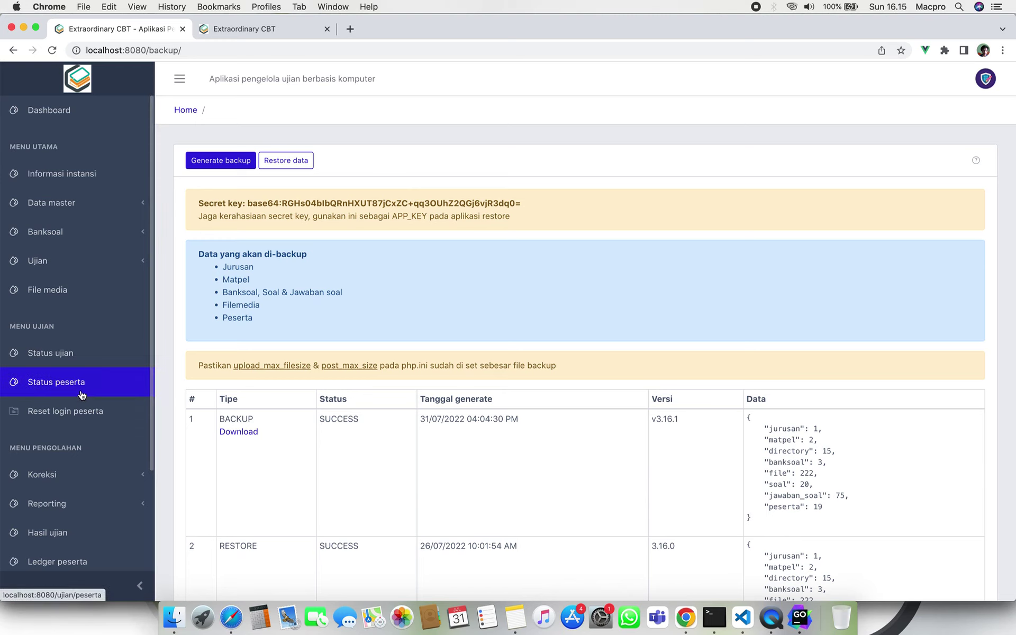
pyautogui.click(800, 617)
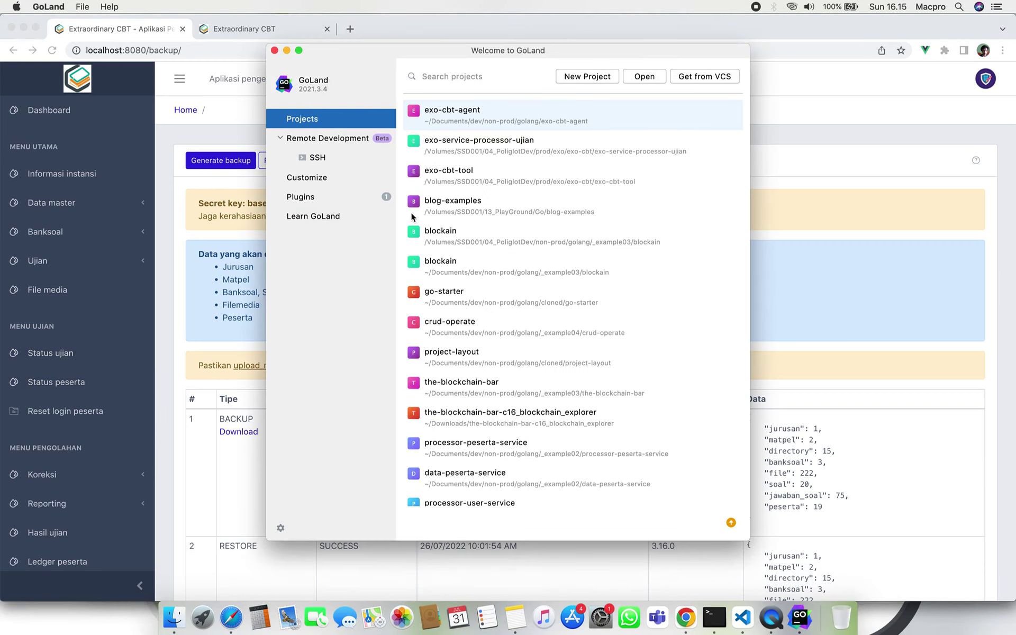
# Step: Open exo-cbt-agent from the Welcome window and dismiss Tip of the Day
pyautogui.click(507, 115)
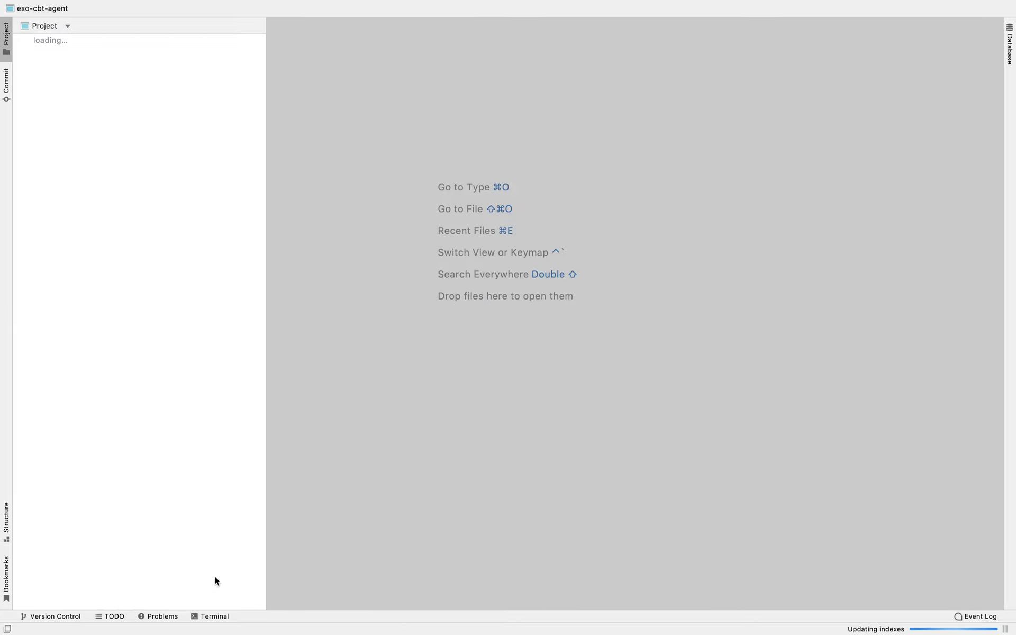
pyautogui.click(214, 617)
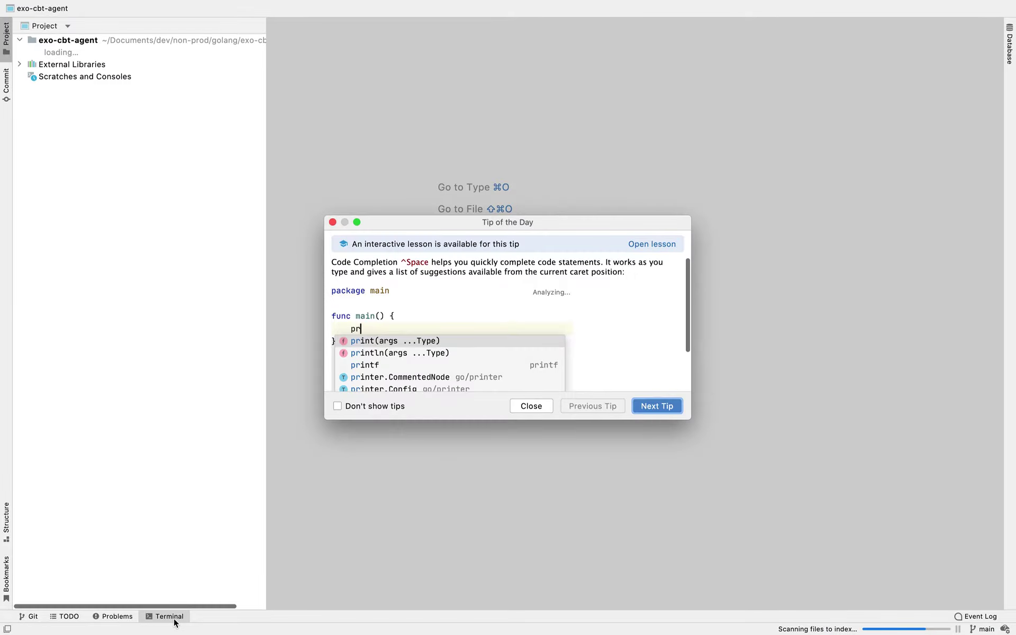
pyautogui.click(530, 406)
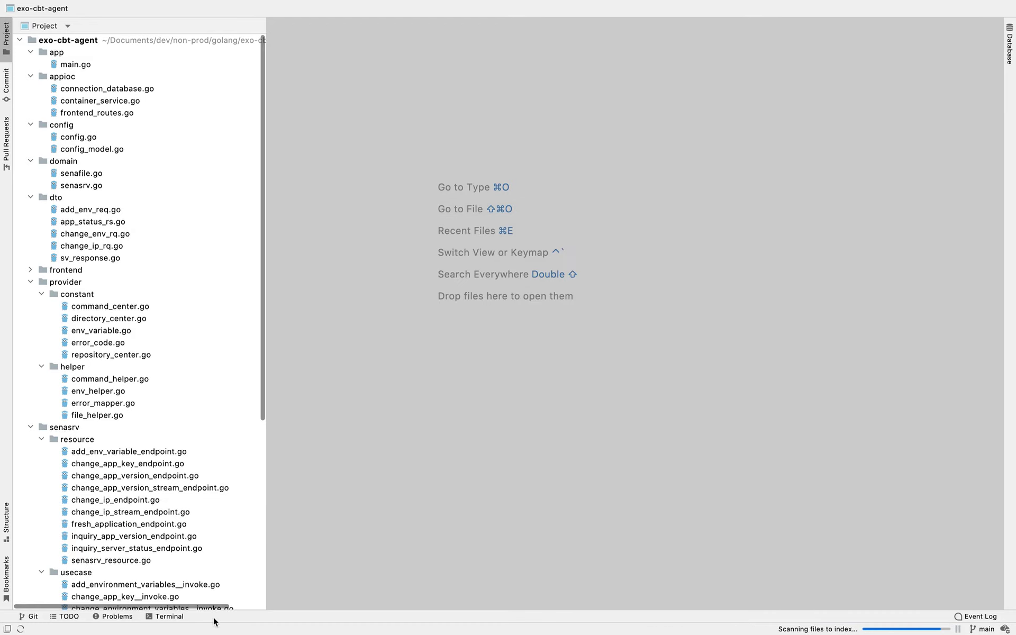
# Step: Run ls in the project terminal to list the top-level files
pyautogui.click(170, 617)
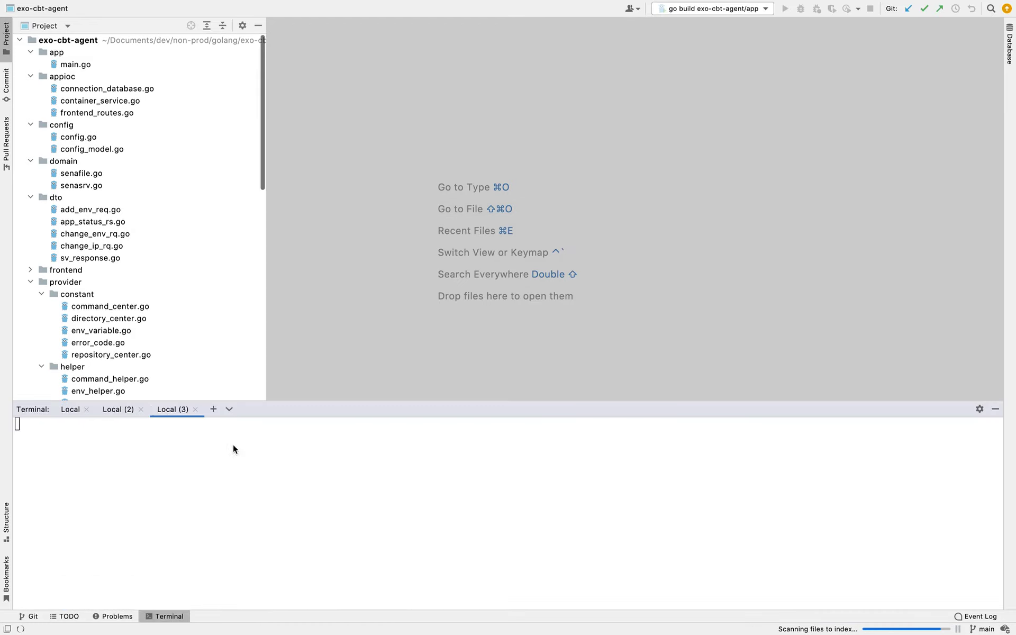
pyautogui.scroll(-15, 143, 271)
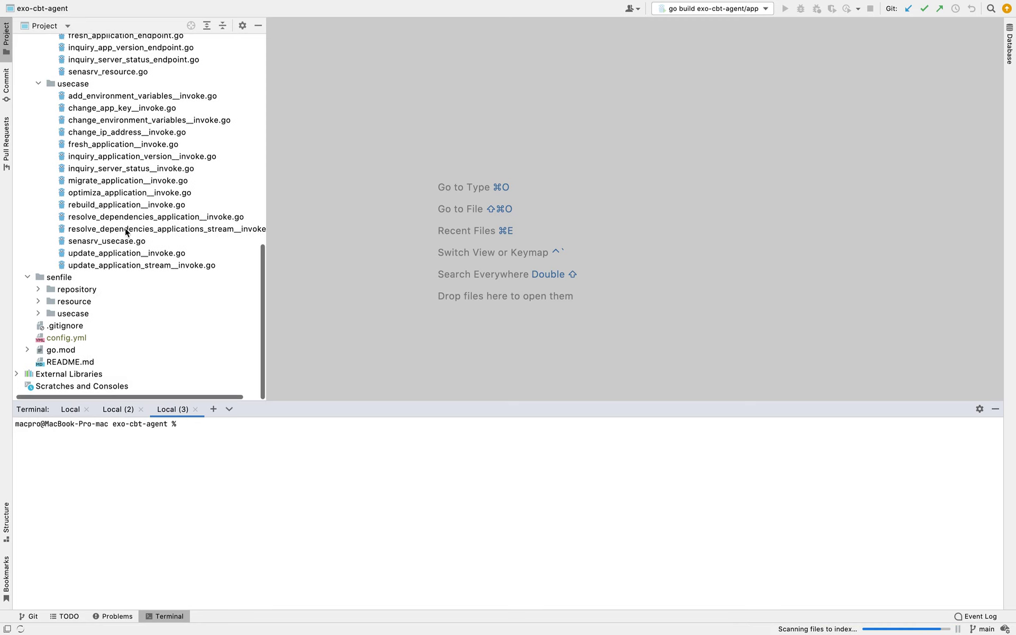
pyautogui.write('ls')
pyautogui.press('Return')
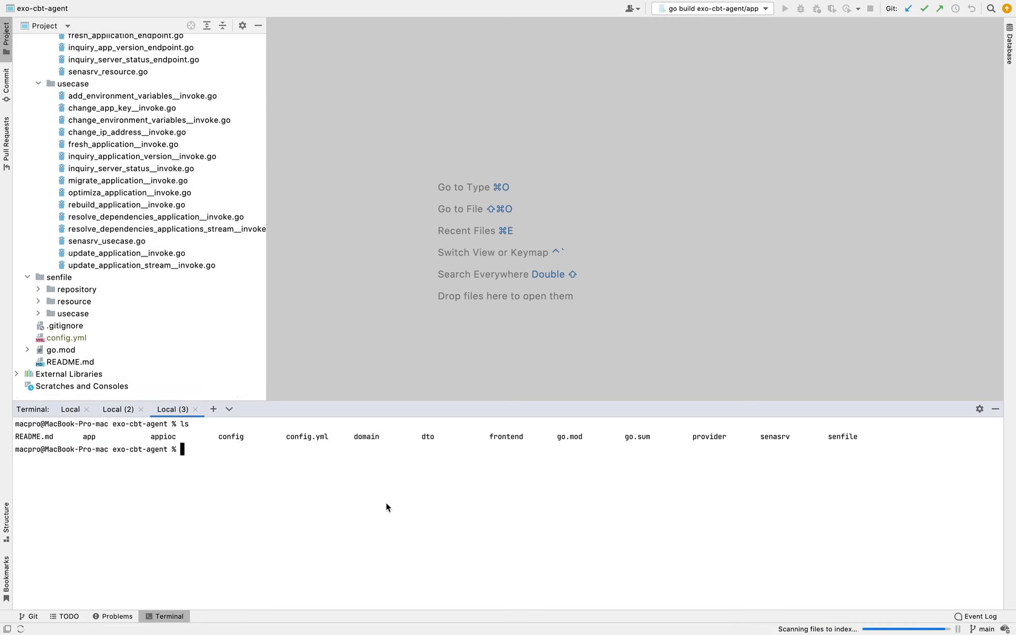
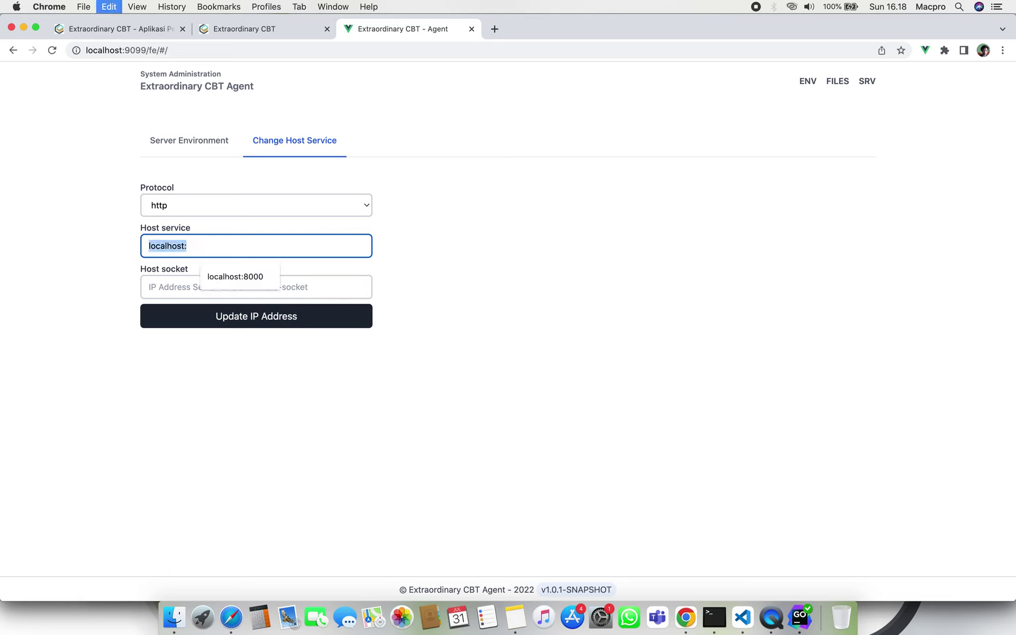
# Step: Enter and correct a host service address, trying 192.168.0.1 with port 88
pyautogui.press('BackSpace')
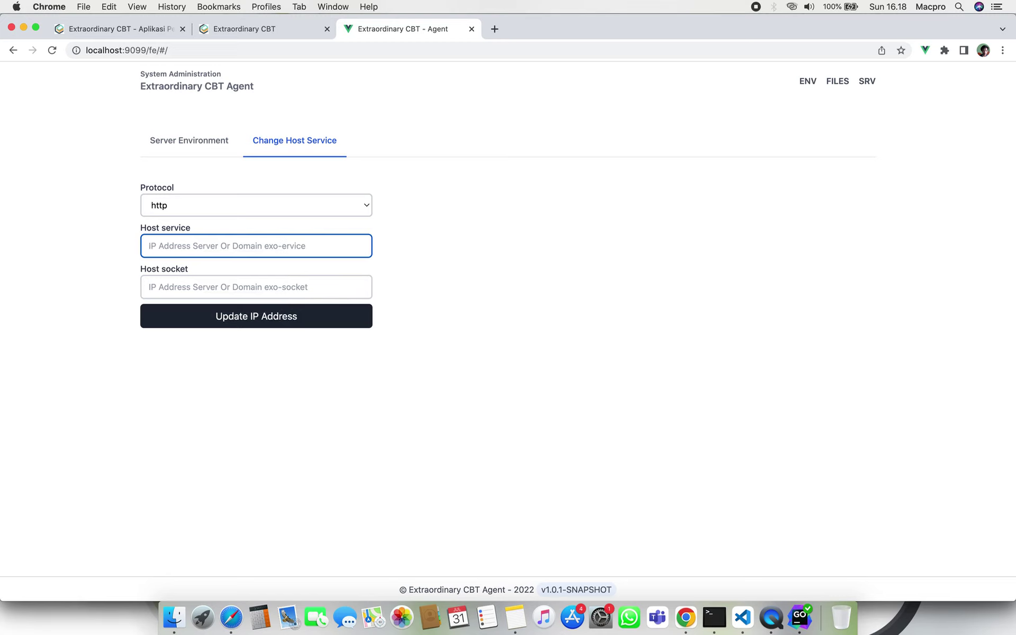
pyautogui.write('172.')
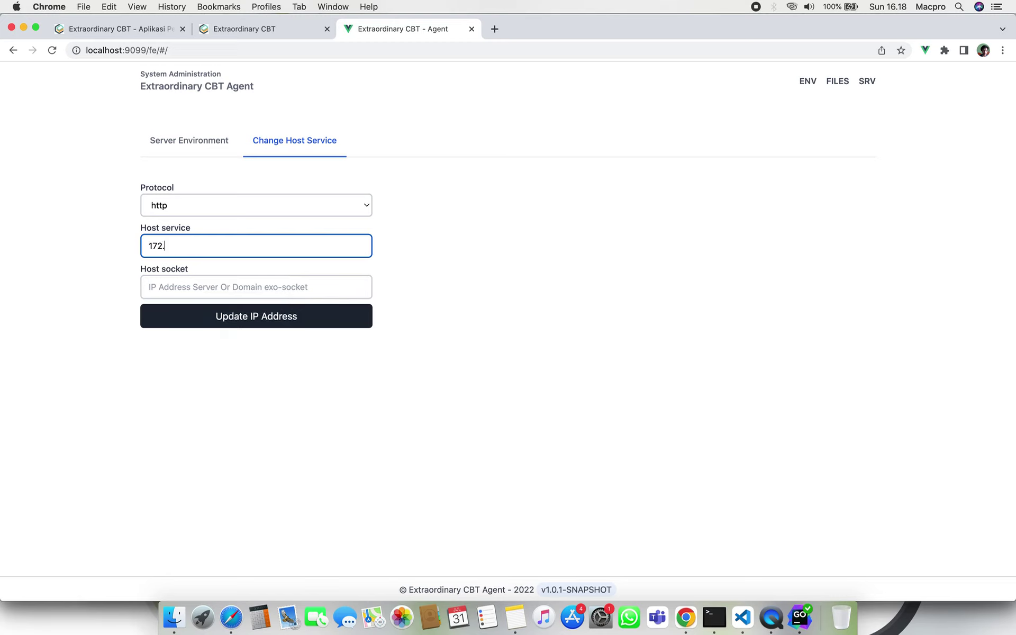
pyautogui.write('168')
pyautogui.press('BackSpace')
pyautogui.write('8')
pyautogui.press('BackSpace')
pyautogui.press('BackSpace')
pyautogui.press('BackSpace')
pyautogui.press('BackSpace')
pyautogui.press('BackSpace')
pyautogui.press('BackSpace')
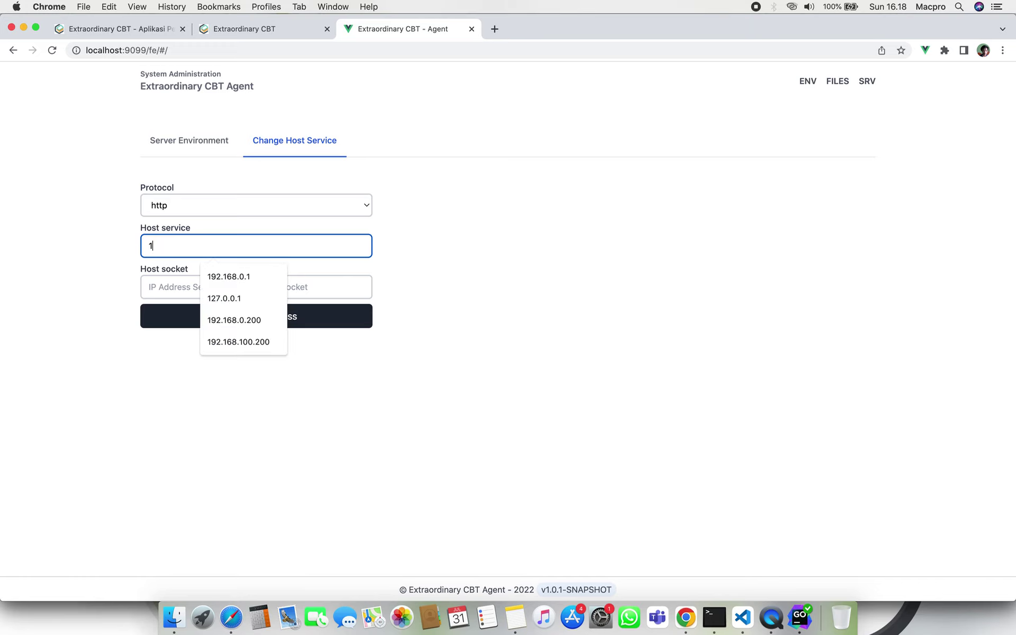
pyautogui.write('92.168')
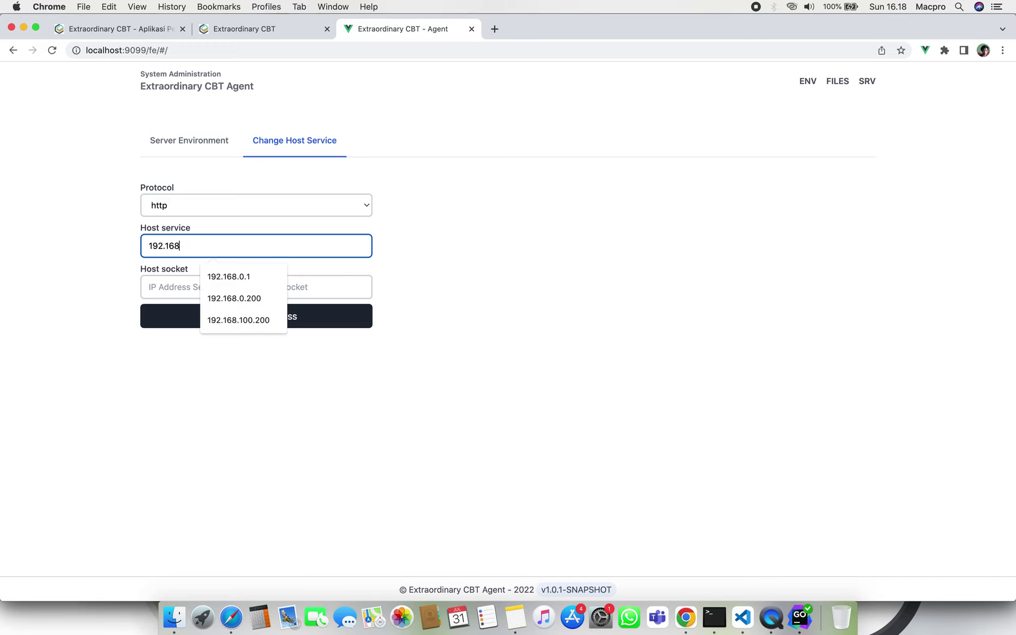
pyautogui.write('.0.1')
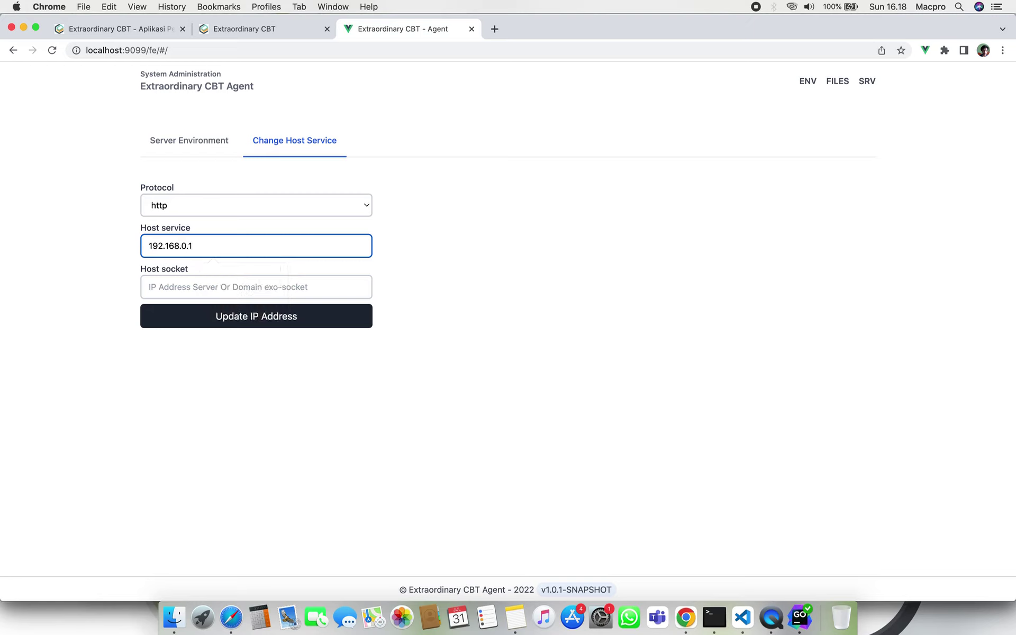
pyautogui.press('BackSpace')
pyautogui.write('2:988888')
pyautogui.press('BackSpace')
pyautogui.press('BackSpace')
# Step: Erase the whole host service entry, including the typed http prefix
pyautogui.press('BackSpace')
pyautogui.write('88')
pyautogui.press('super+a')
pyautogui.press('BackSpace')
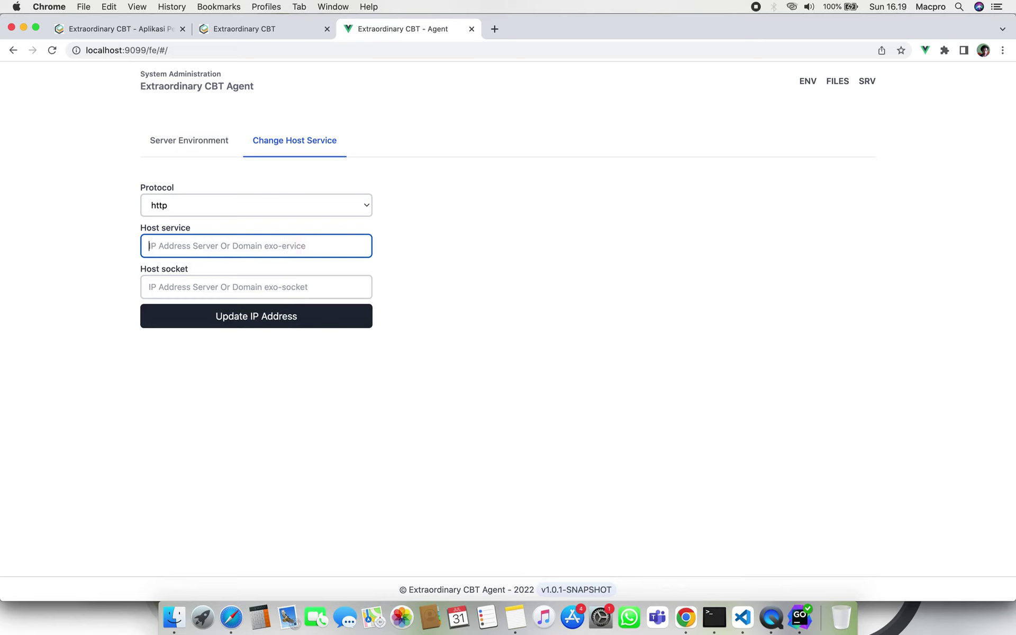
pyautogui.write('htt')
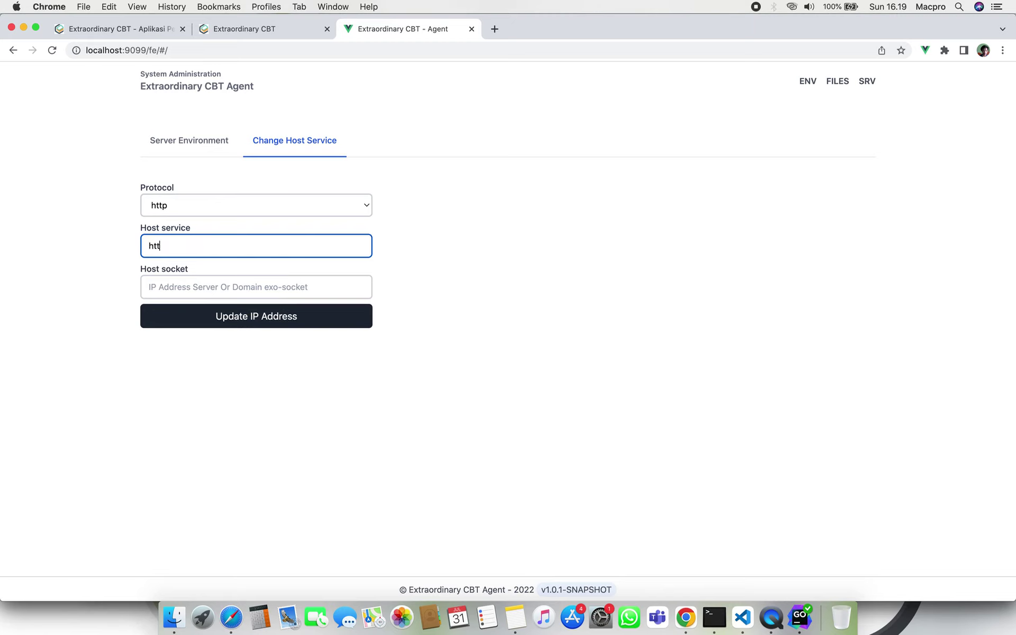
pyautogui.write('p://')
pyautogui.press('super+a')
pyautogui.press('BackSpace')
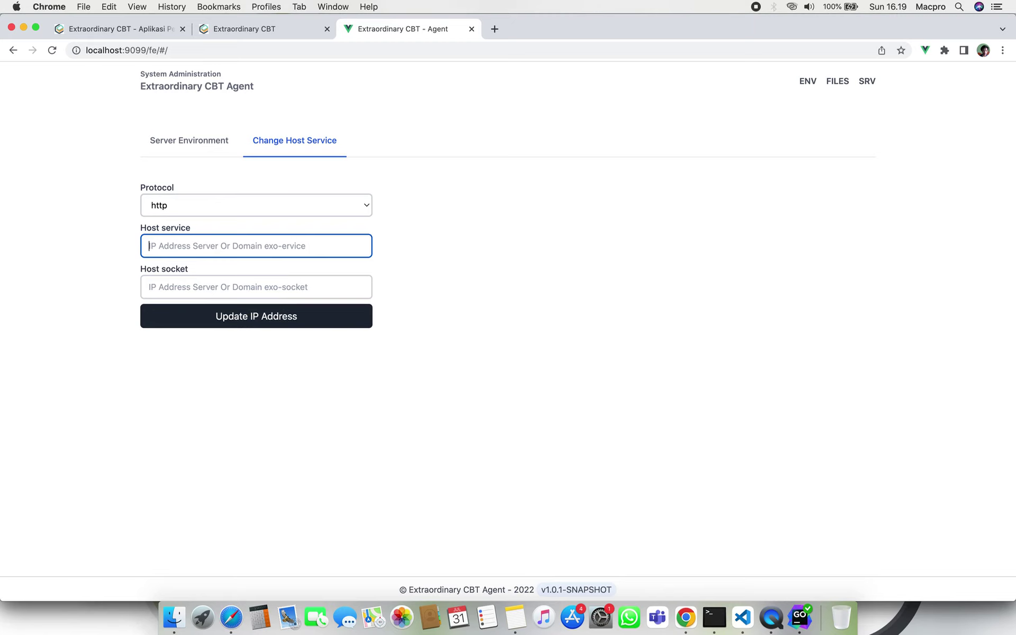
# Step: Keep http as the protocol and focus the Host socket field
pyautogui.click(241, 209)
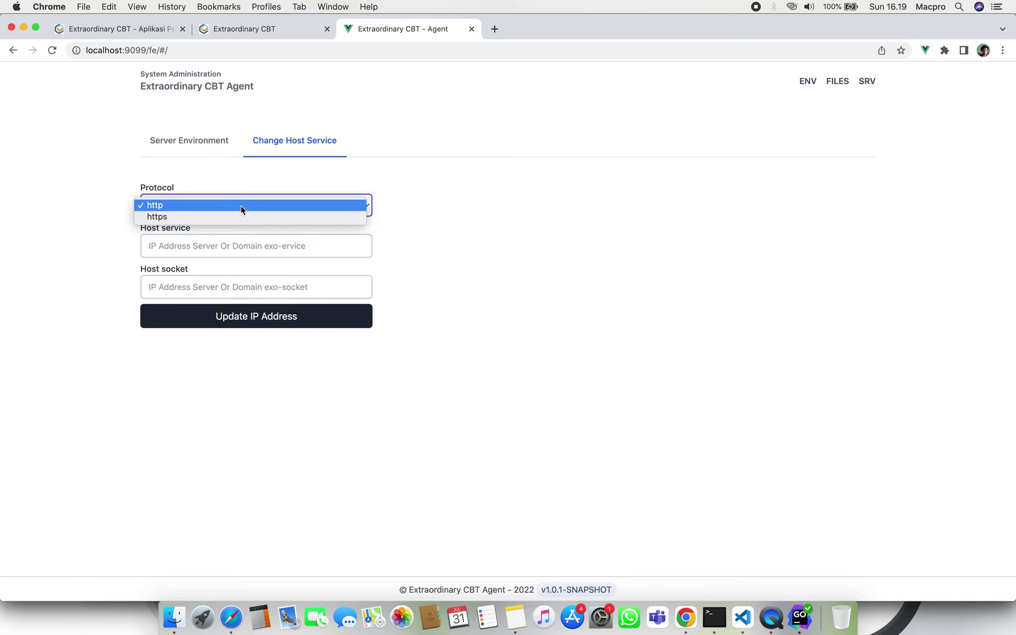
pyautogui.click(589, 230)
pyautogui.click(286, 297)
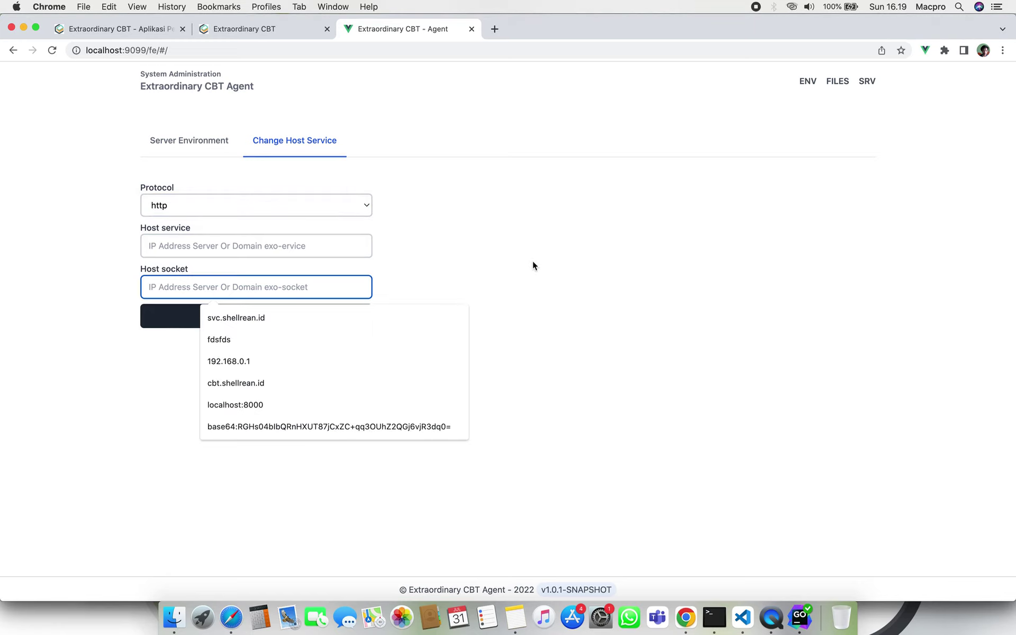
pyautogui.click(410, 262)
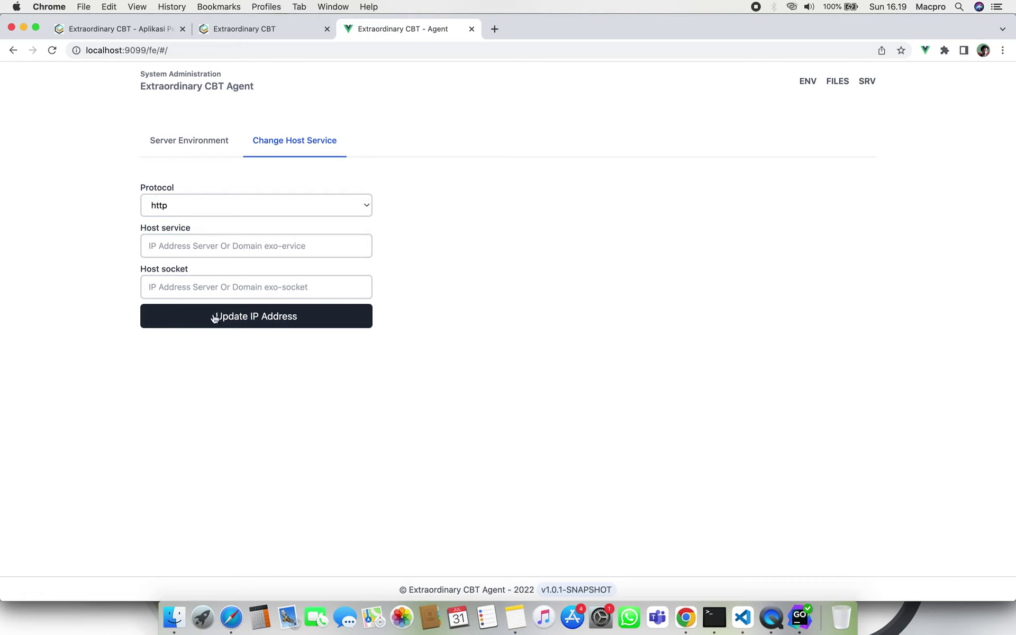
# Step: Check the agent's server environment versions, then view its media directory list
pyautogui.click(218, 139)
pyautogui.click(311, 152)
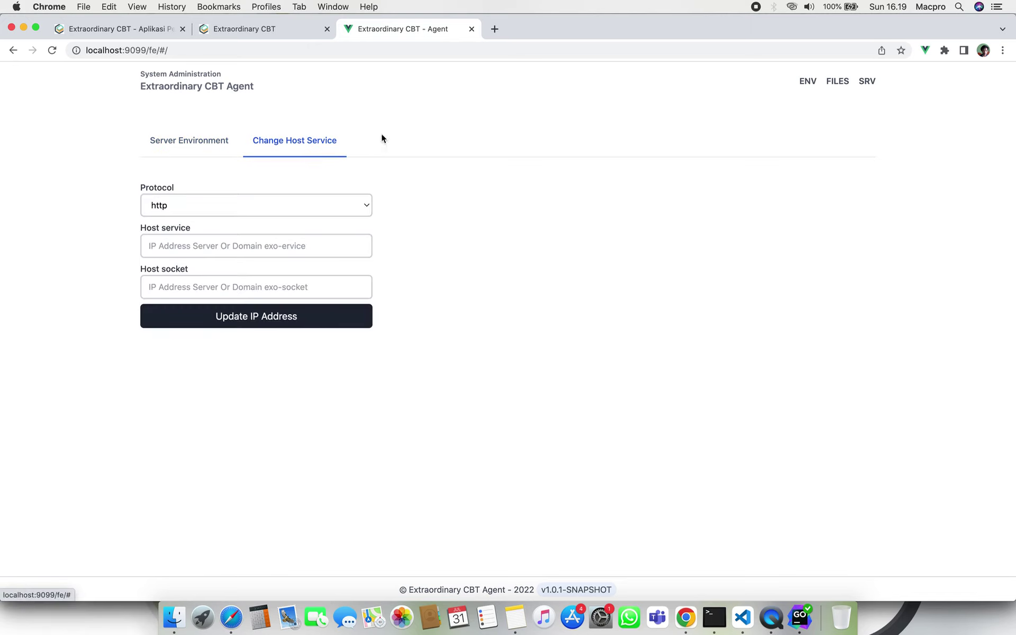
pyautogui.click(188, 153)
pyautogui.click(838, 81)
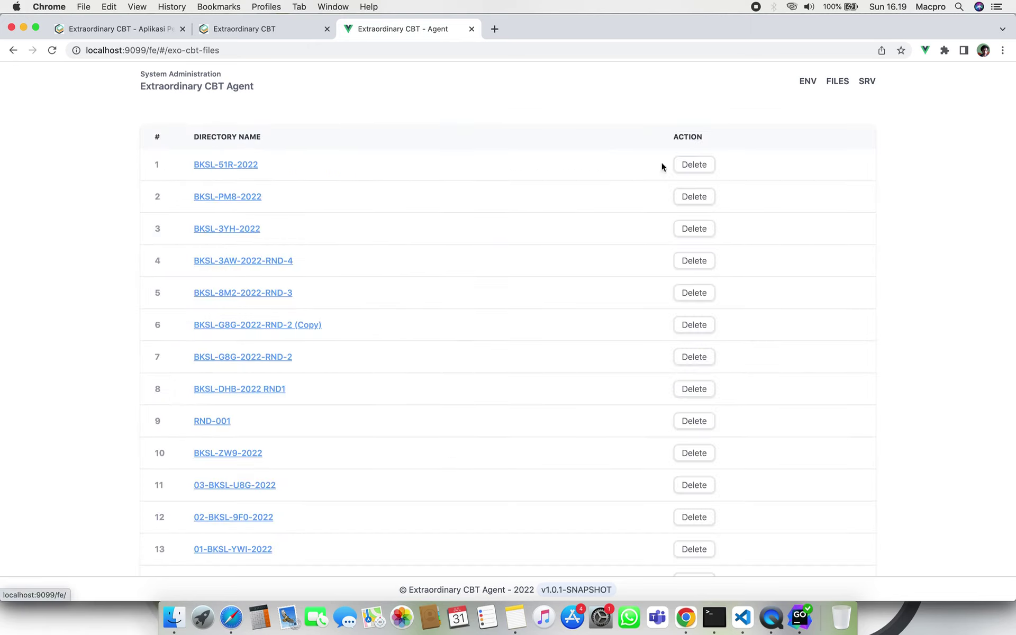
pyautogui.scroll(-3, 478, 332)
pyautogui.scroll(3, 477, 333)
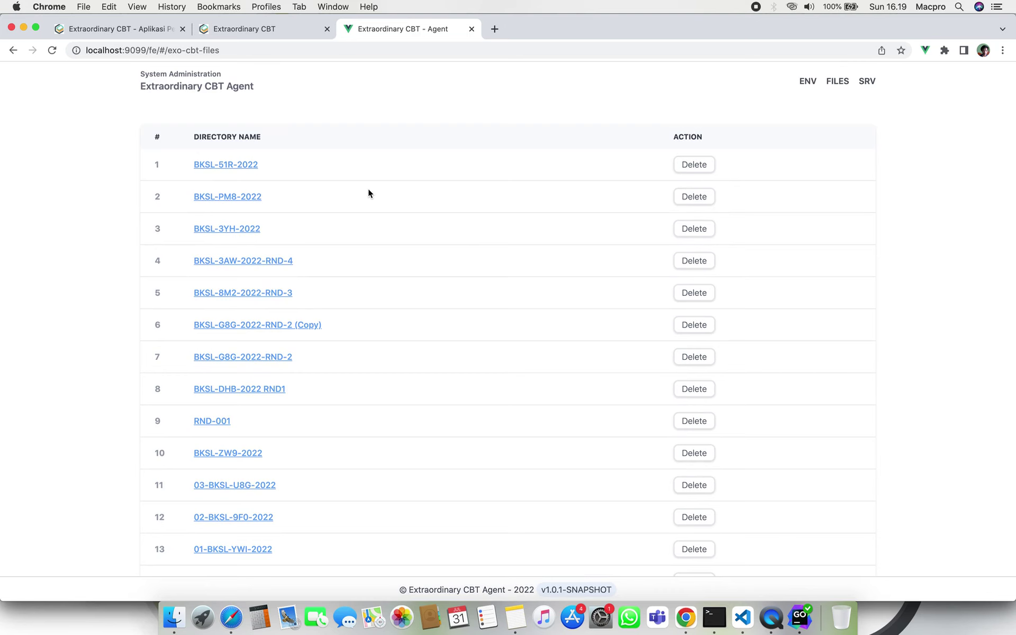
# Step: Open the main CBT's Manage filemedia list and compare it with the agent's directories
pyautogui.click(136, 27)
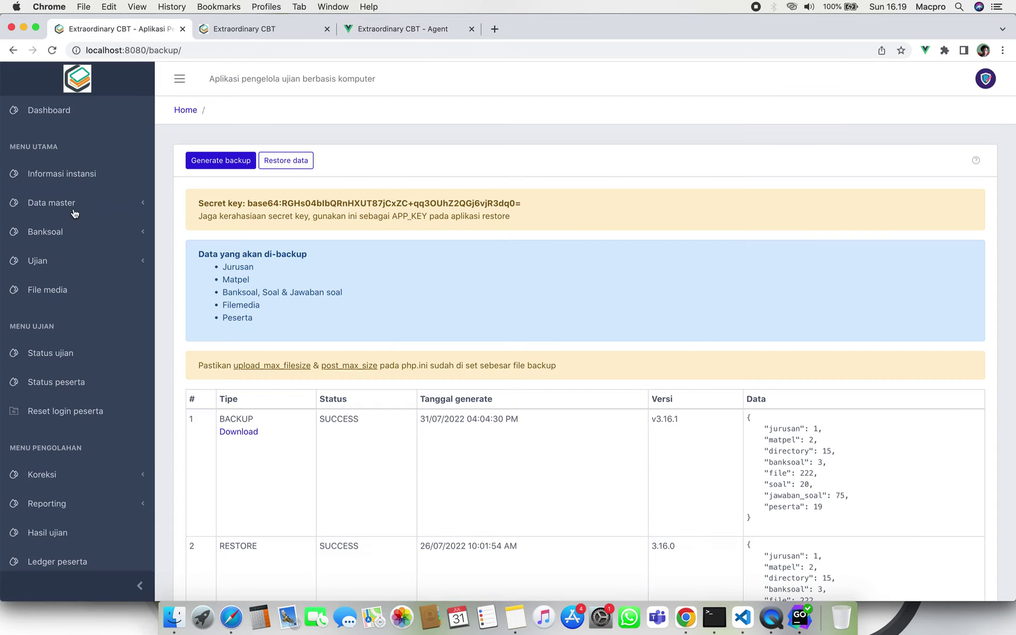
pyautogui.click(85, 288)
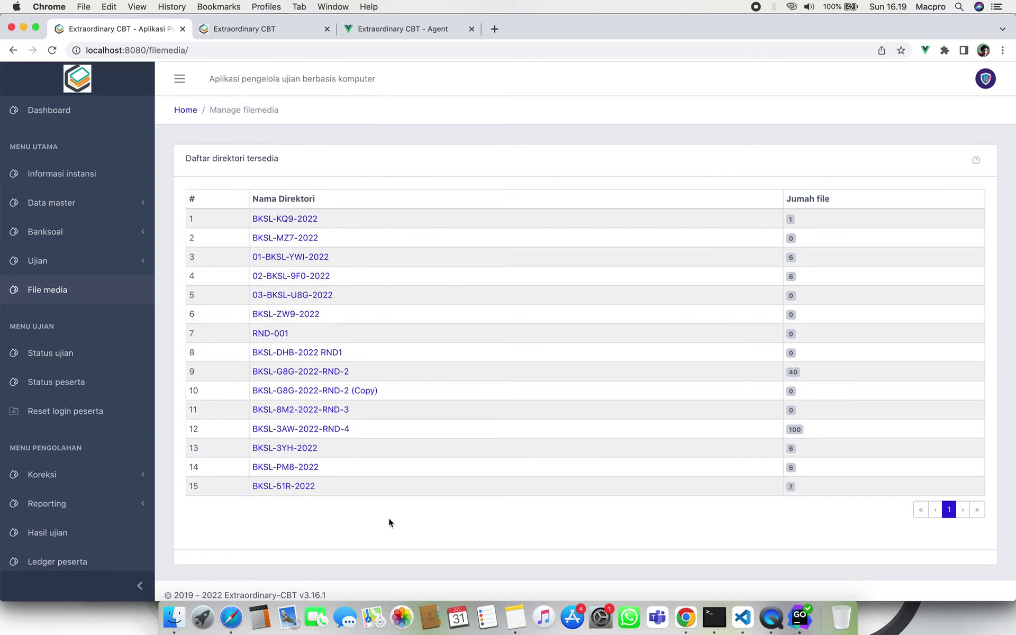
pyautogui.click(430, 28)
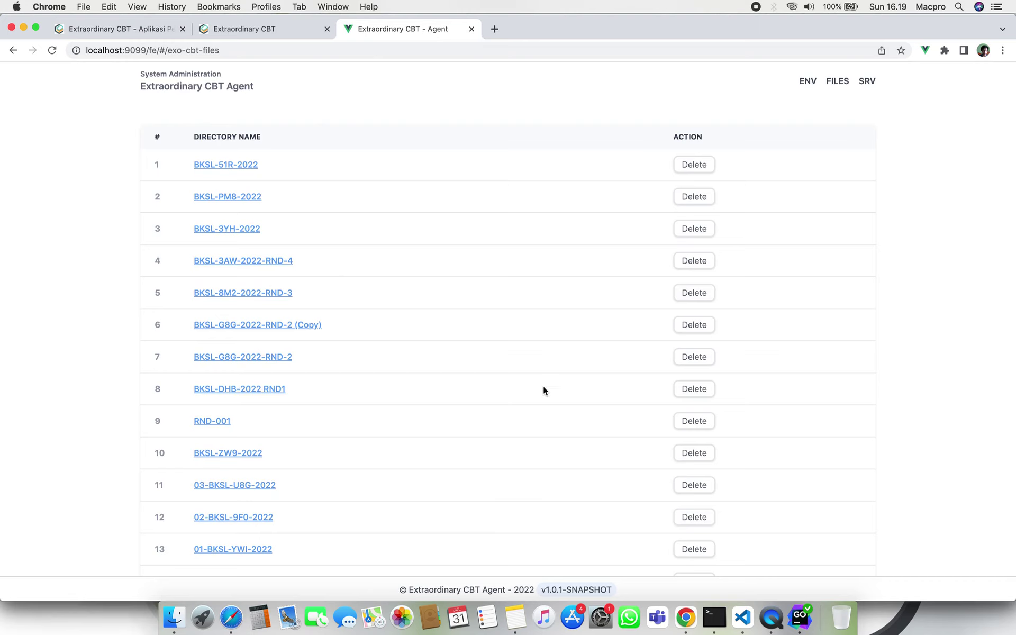
pyautogui.scroll(-1, 543, 391)
pyautogui.scroll(1, 543, 390)
# Step: Cross-check directory file counts, highlighting the 100 files of BKSL-3AW-2022-RND-4
pyautogui.click(151, 36)
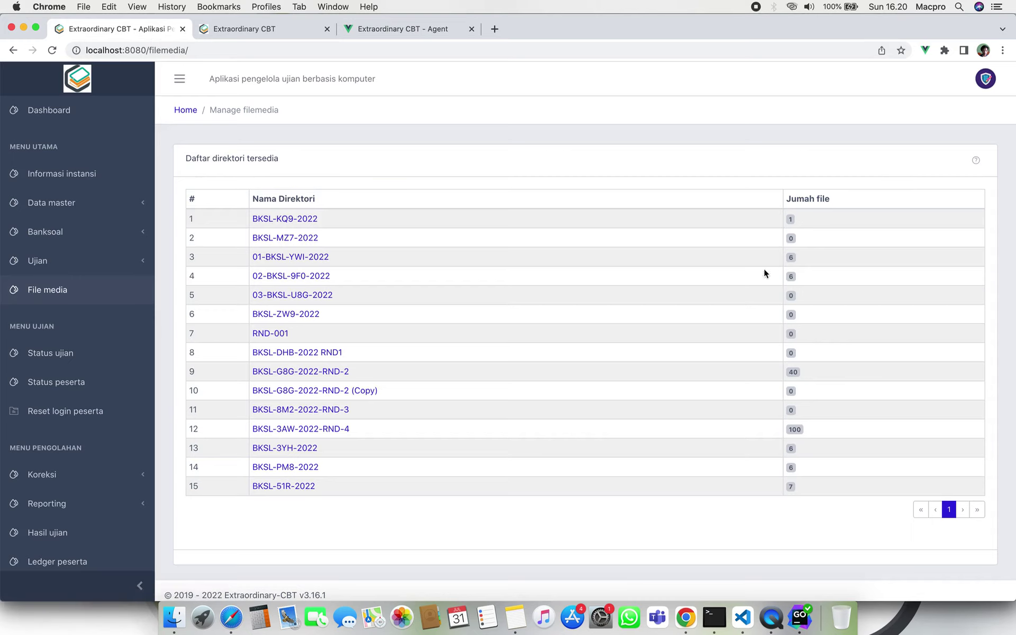
pyautogui.click(429, 35)
pyautogui.scroll(-2, 351, 178)
pyautogui.scroll(2, 351, 179)
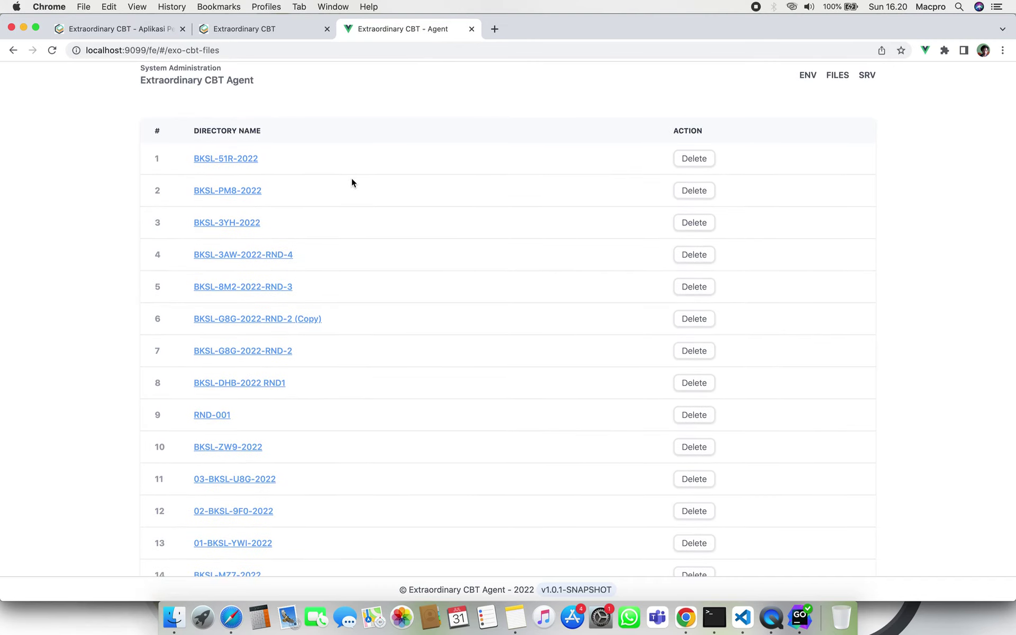
pyautogui.scroll(-1, 352, 181)
pyautogui.scroll(2, 352, 181)
pyautogui.click(153, 30)
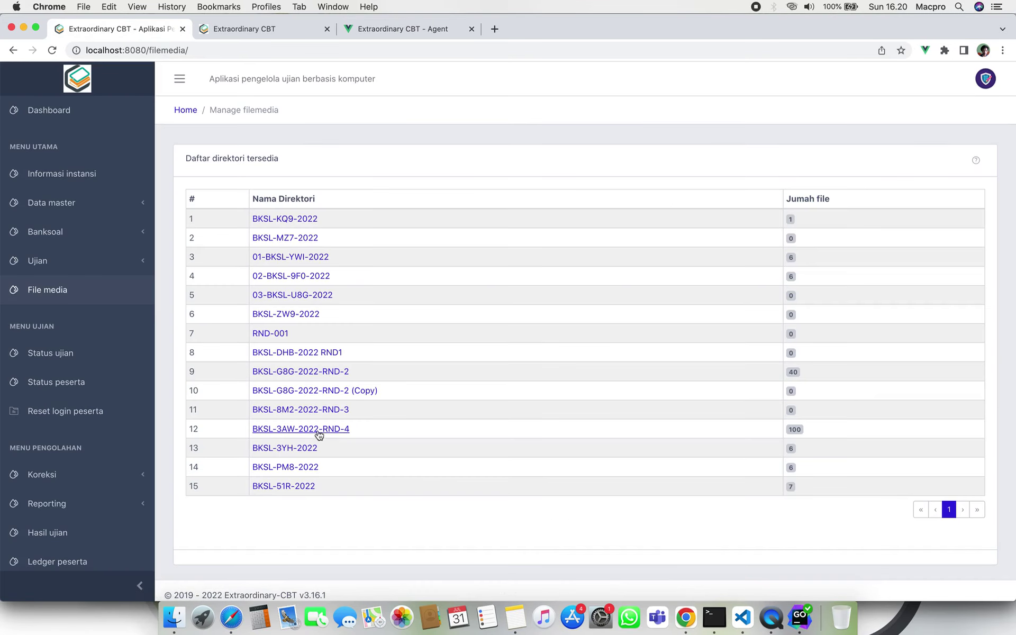
pyautogui.click(795, 432)
pyautogui.moveTo(796, 432); pyautogui.dragTo(711, 436)
pyautogui.click(424, 30)
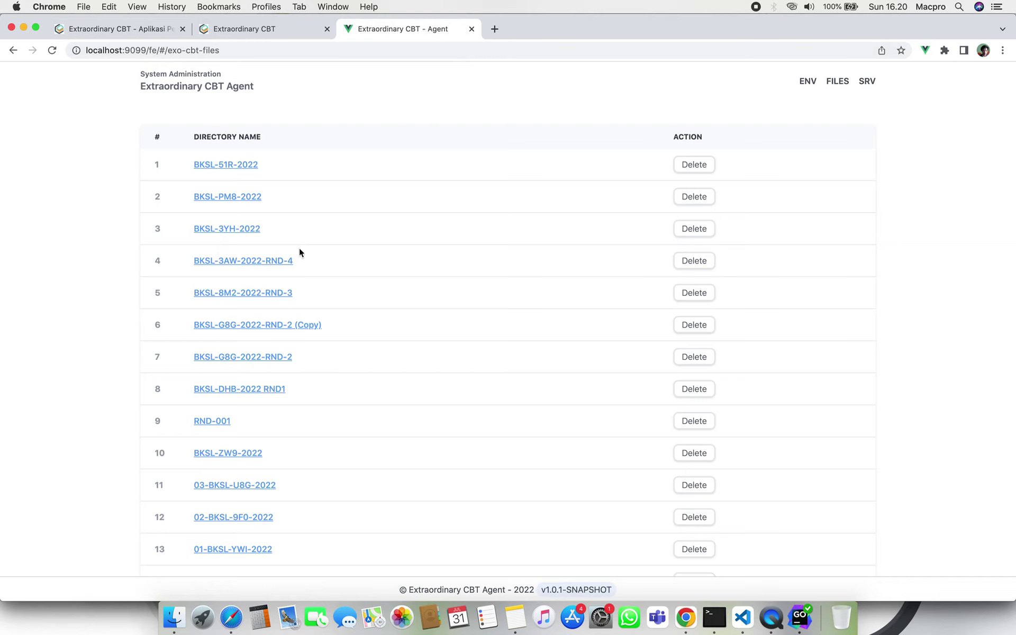
pyautogui.click(279, 331)
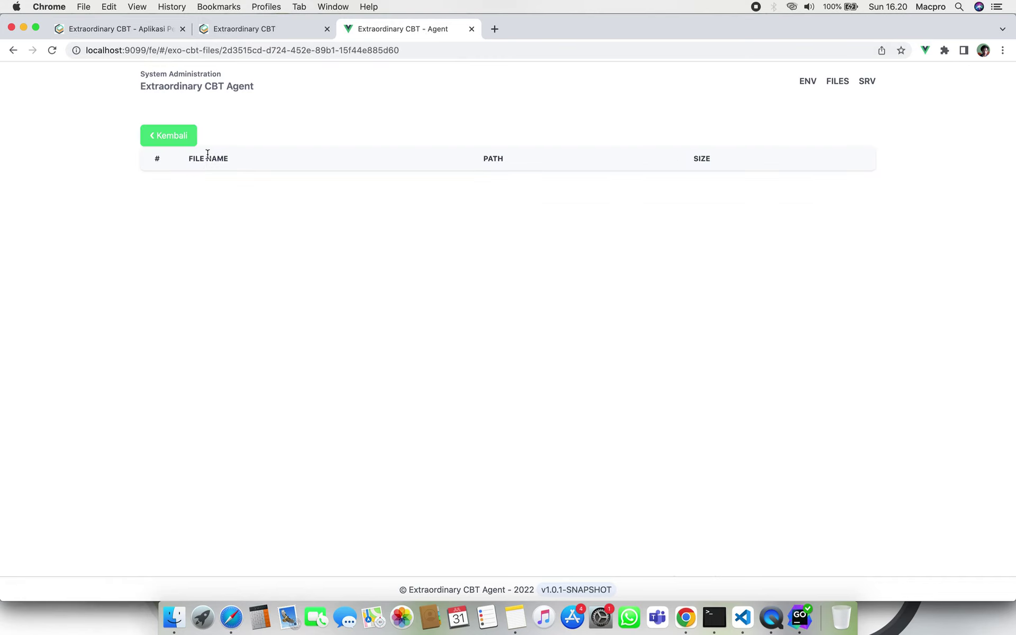
pyautogui.click(177, 140)
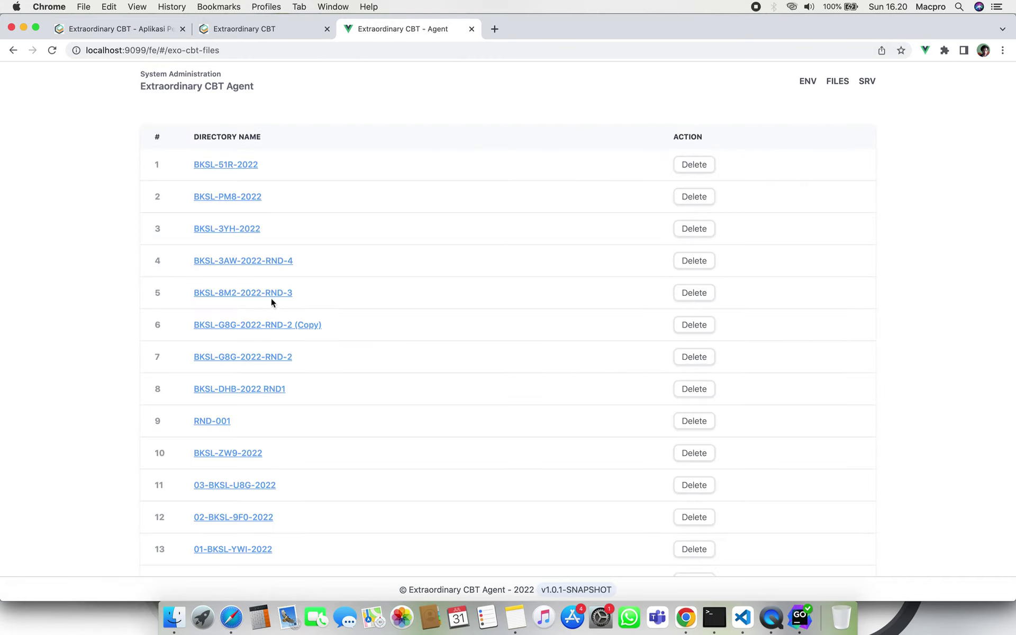
pyautogui.click(271, 294)
pyautogui.click(178, 134)
pyautogui.click(219, 166)
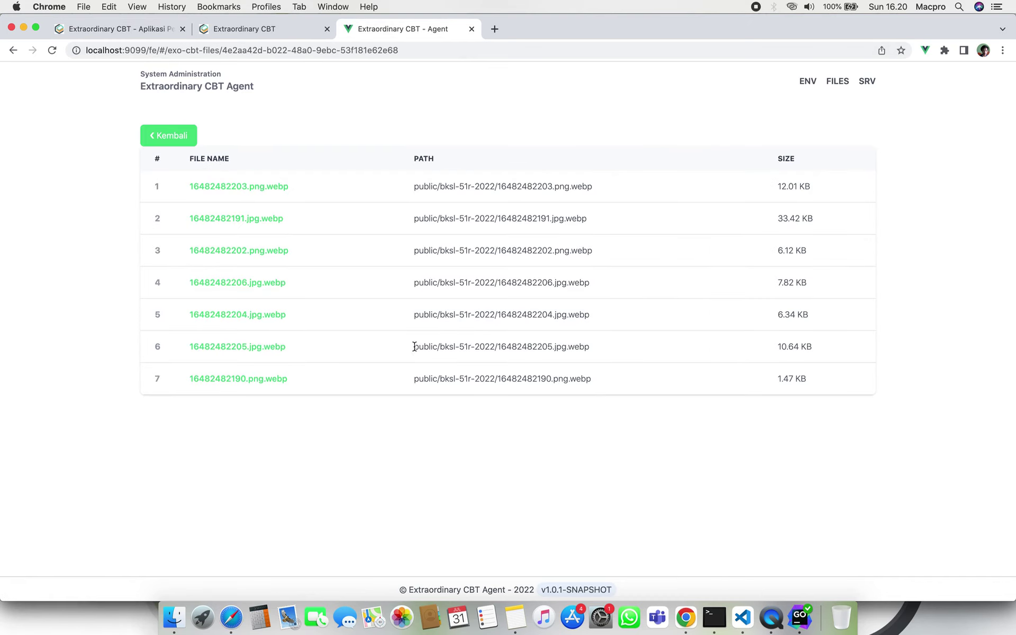
pyautogui.moveTo(776, 188); pyautogui.dragTo(830, 190)
pyautogui.click(830, 192)
pyautogui.moveTo(289, 187); pyautogui.dragTo(186, 184)
pyautogui.click(186, 184)
pyautogui.moveTo(411, 186); pyautogui.dragTo(617, 198)
pyautogui.click(617, 198)
pyautogui.click(189, 187)
pyautogui.moveTo(189, 187); pyautogui.dragTo(301, 191)
pyautogui.click(305, 196)
pyautogui.click(168, 139)
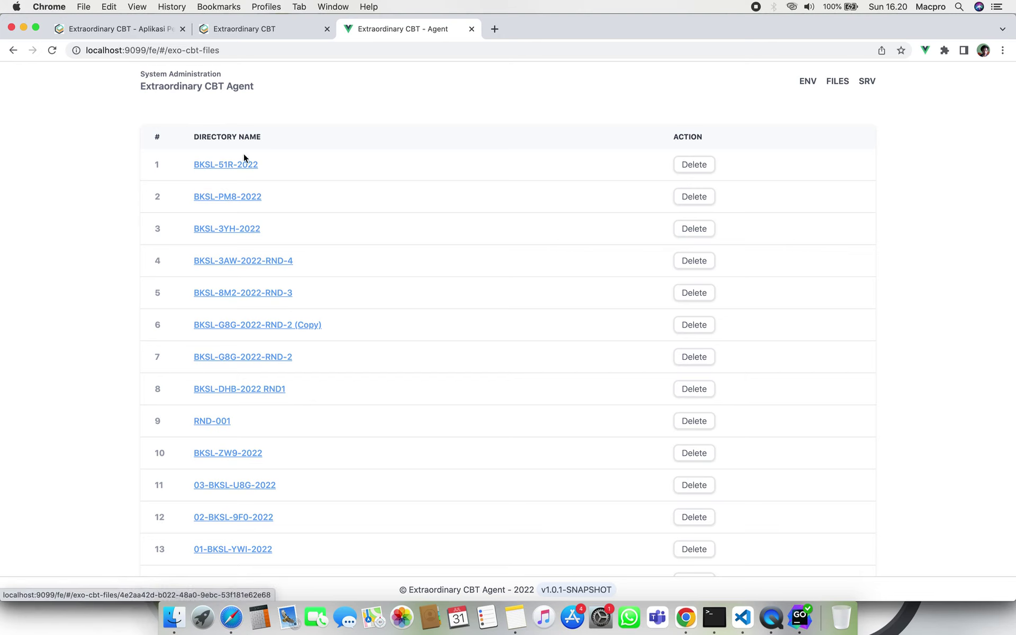
pyautogui.click(222, 164)
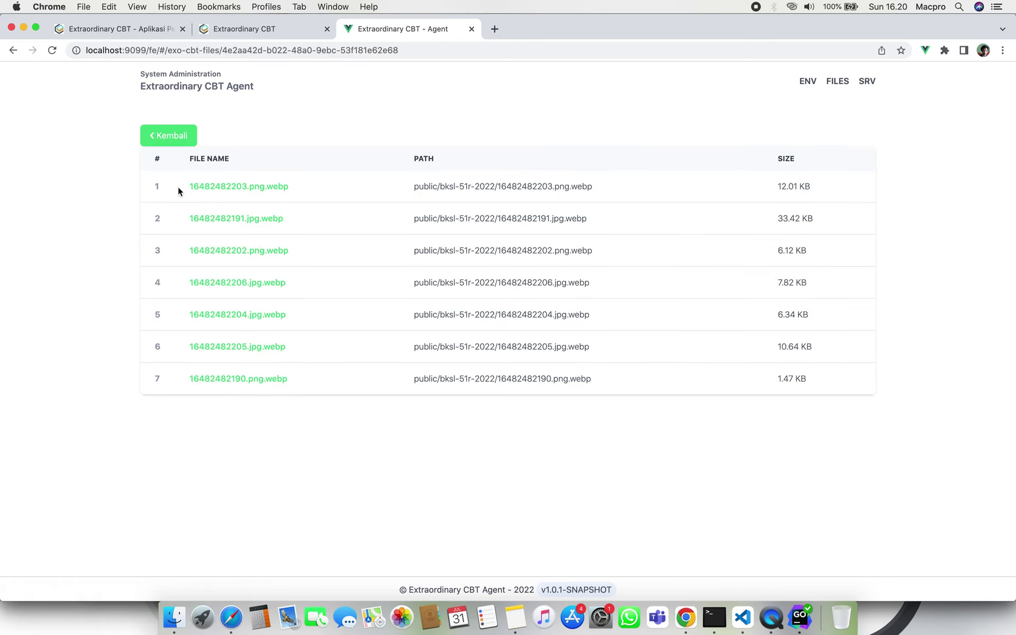
pyautogui.moveTo(188, 186); pyautogui.dragTo(317, 197)
pyautogui.click(318, 197)
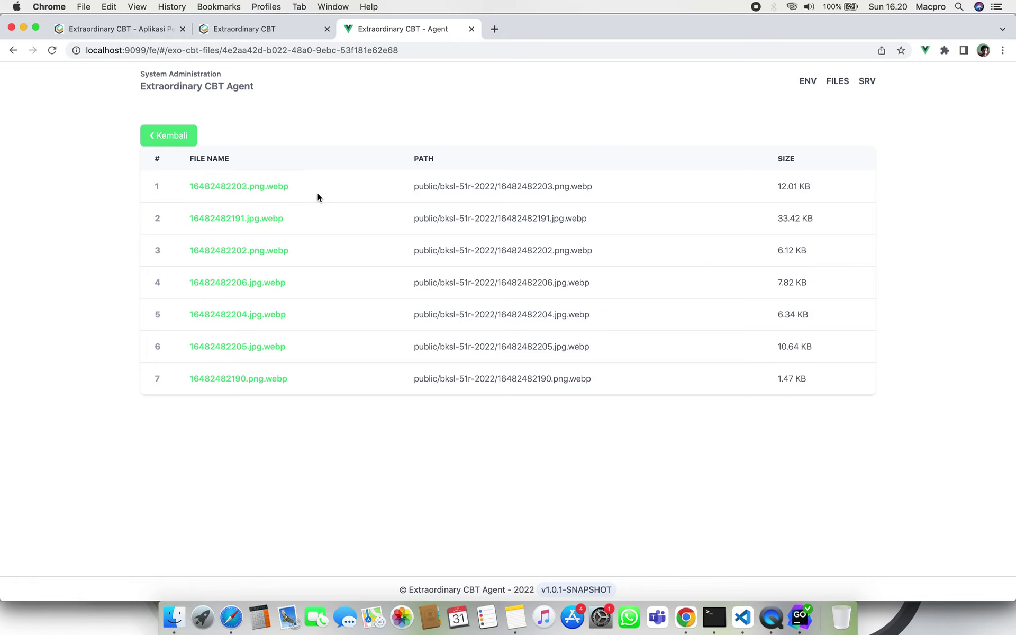
pyautogui.click(182, 140)
pyautogui.scroll(-3, 379, 372)
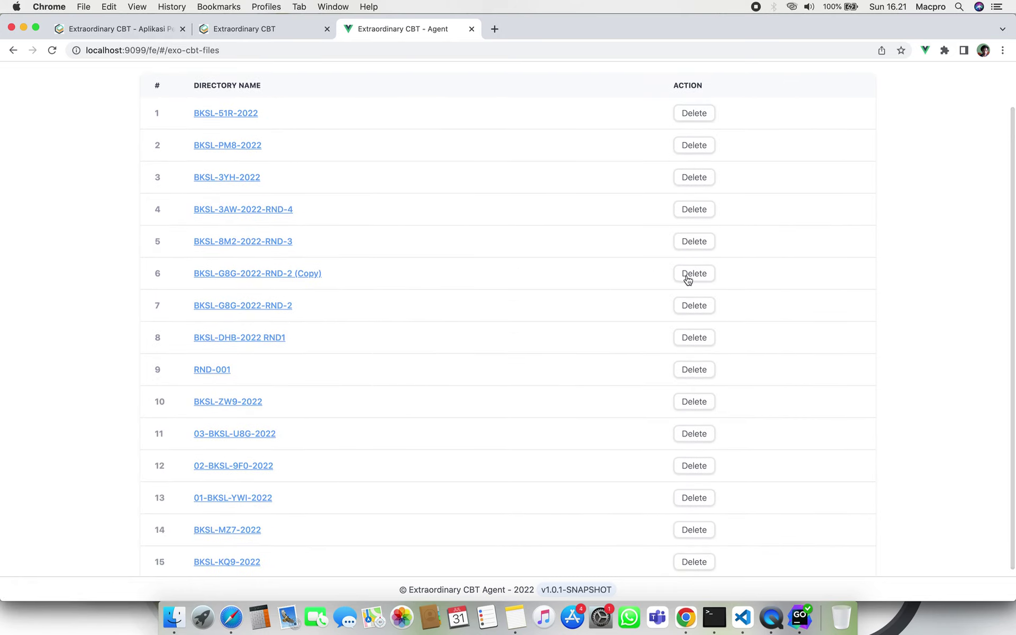
# Step: Delete directories BKSL-G8G-2022-RND-2 (Copy) and BKSL-KQ9-2022, then show the SRV actions page
pyautogui.click(689, 275)
pyautogui.click(627, 366)
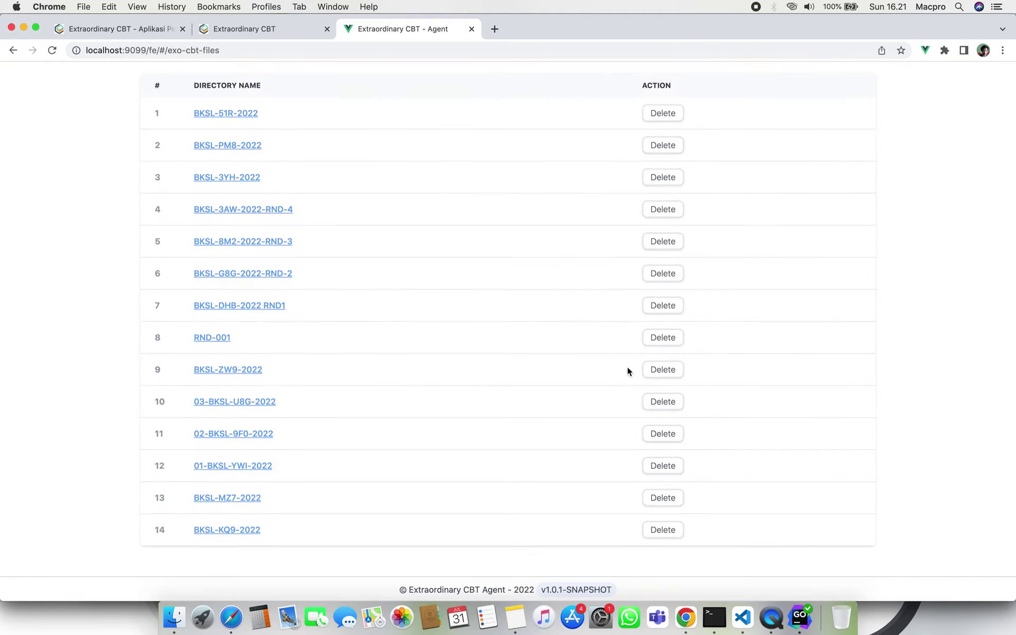
pyautogui.click(671, 527)
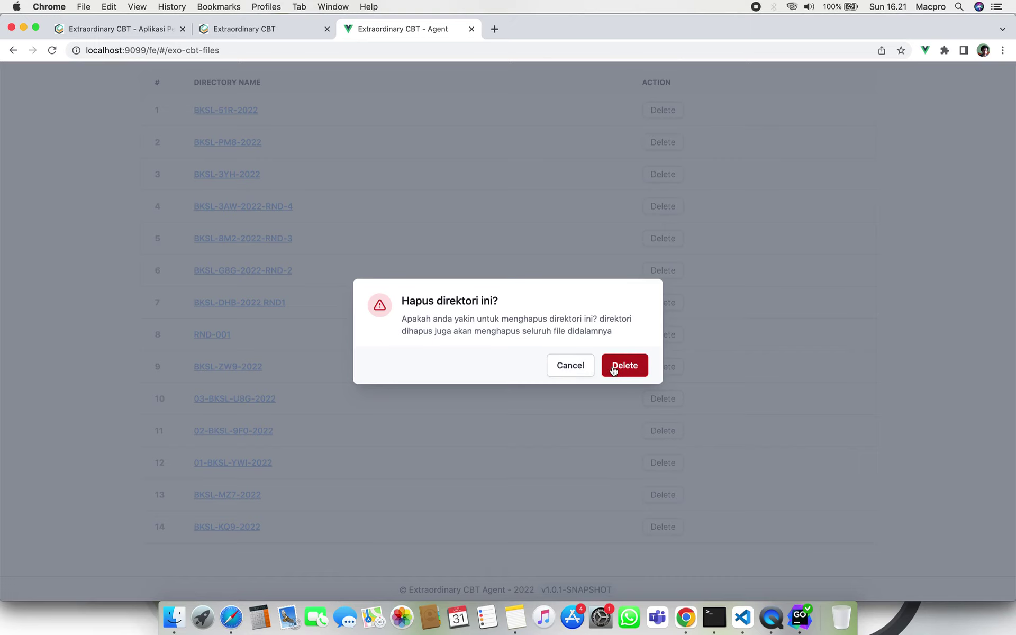
pyautogui.click(614, 370)
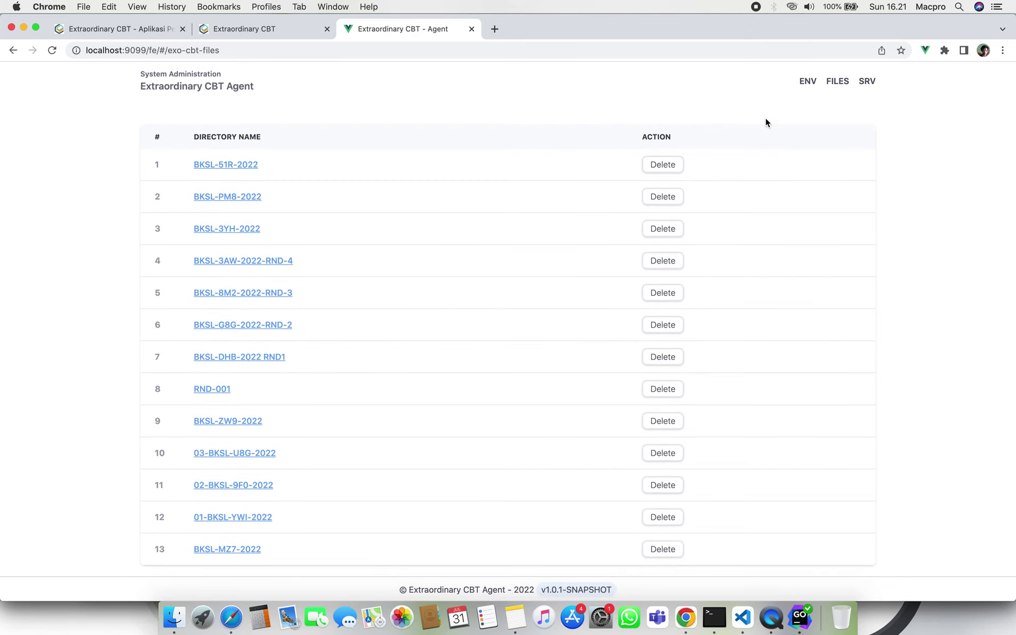
pyautogui.click(868, 84)
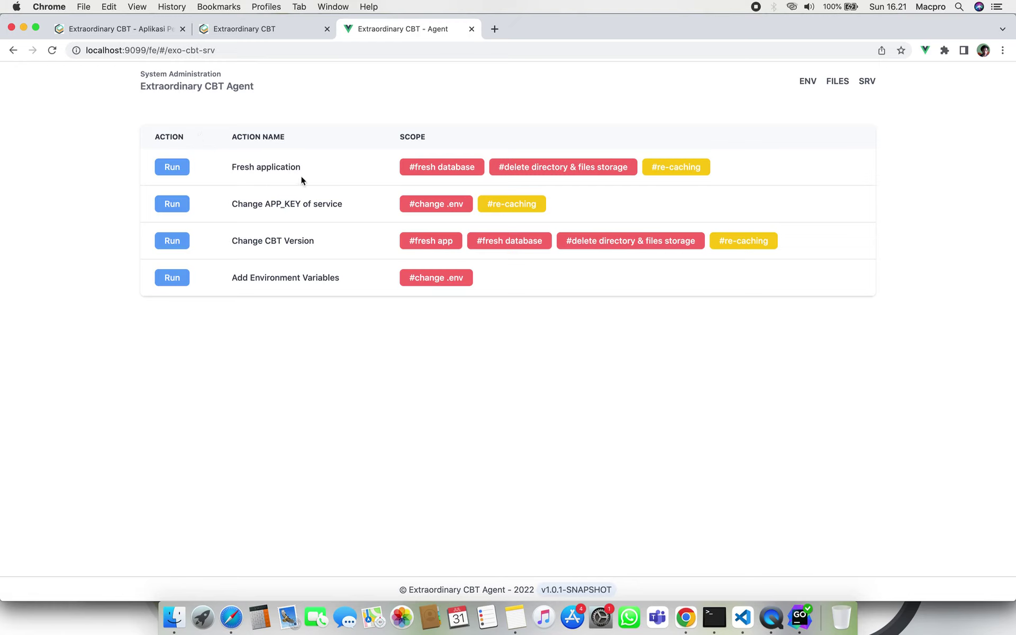
pyautogui.click(415, 166)
pyautogui.moveTo(415, 166)
pyautogui.mouseDown()
pyautogui.moveTo(492, 170)
pyautogui.moveTo(415, 170)
pyautogui.mouseUp()
pyautogui.click(493, 170)
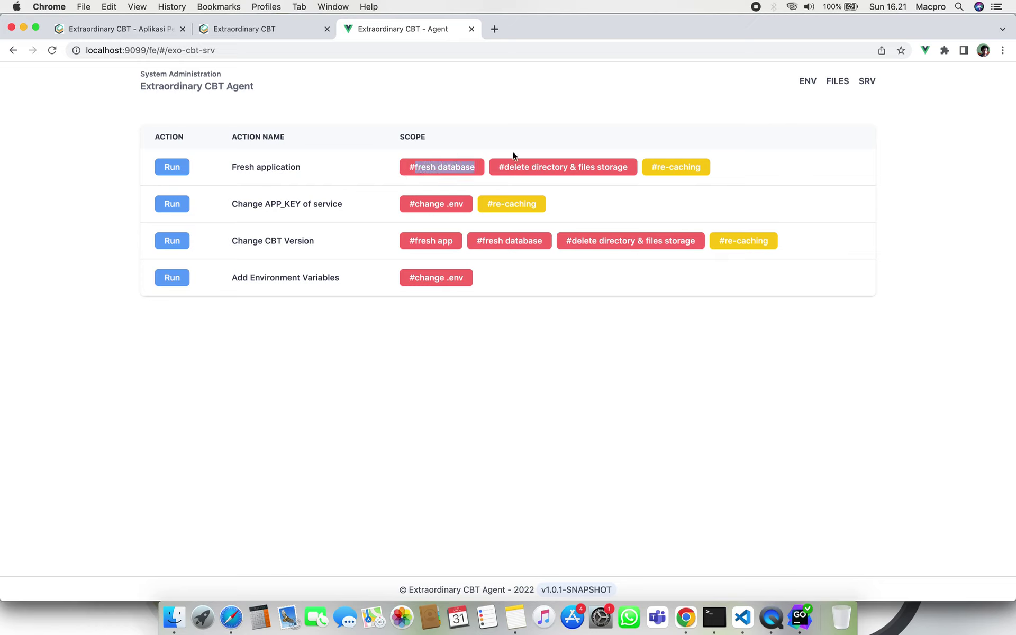
pyautogui.moveTo(502, 167); pyautogui.dragTo(629, 169)
pyautogui.click(630, 167)
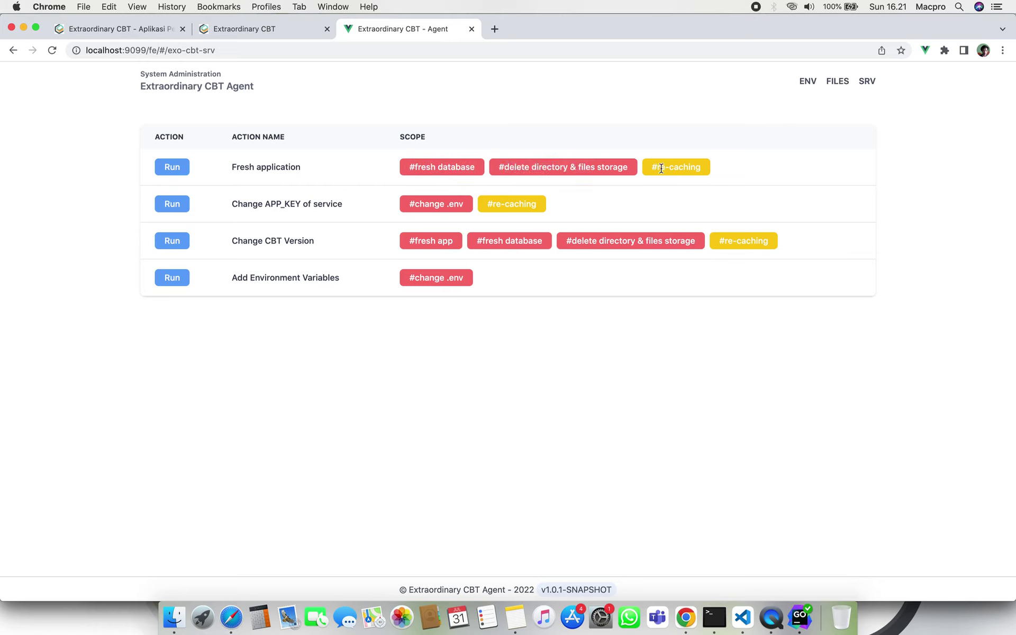
pyautogui.moveTo(657, 167); pyautogui.dragTo(704, 170)
pyautogui.click(704, 168)
pyautogui.click(176, 171)
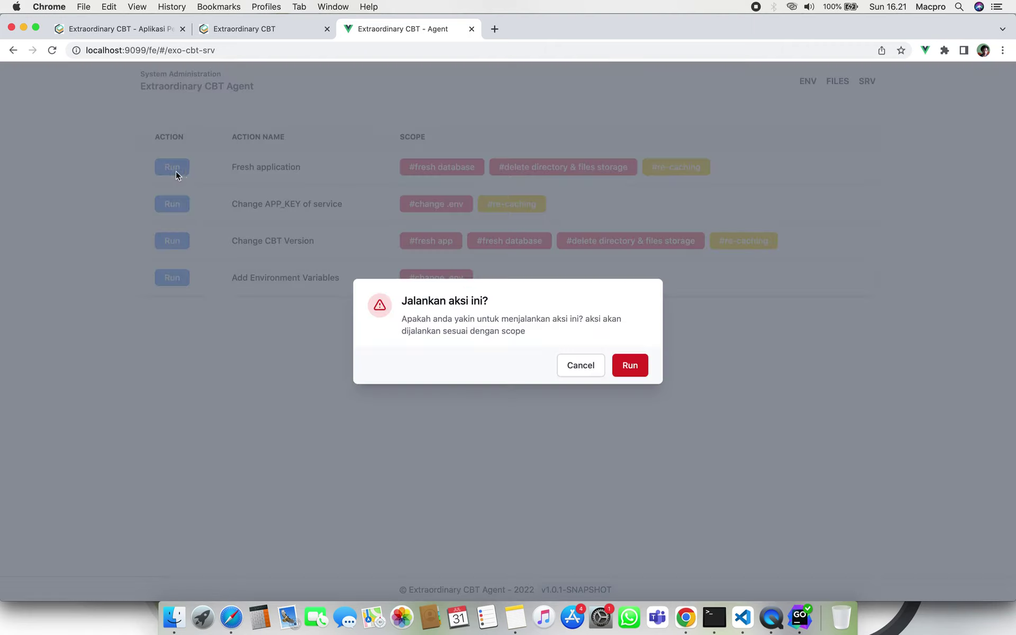
pyautogui.click(571, 369)
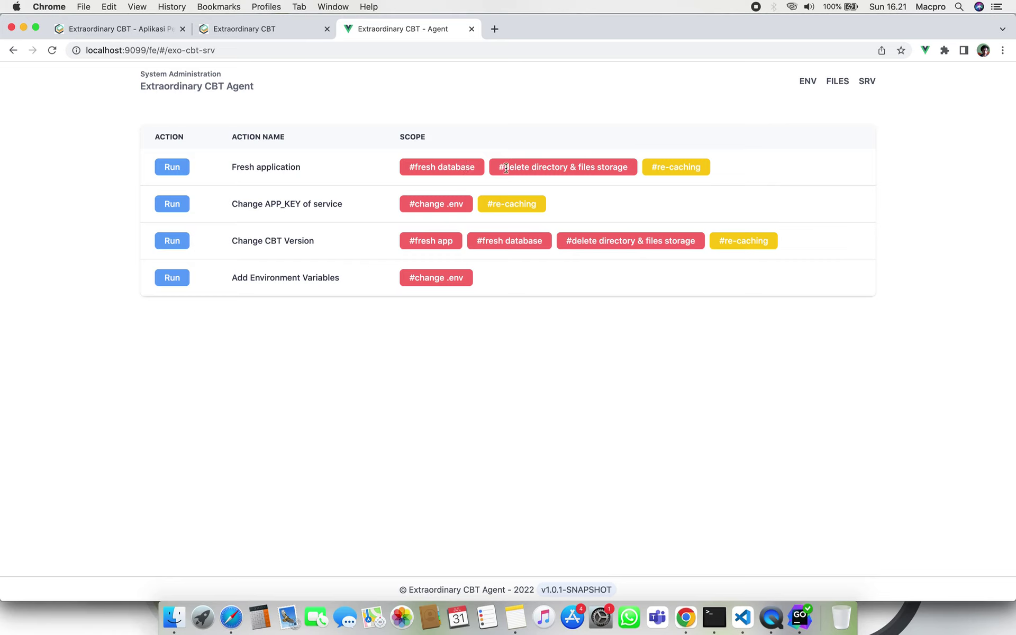
pyautogui.moveTo(502, 166); pyautogui.dragTo(613, 165)
pyautogui.click(440, 162)
pyautogui.click(178, 207)
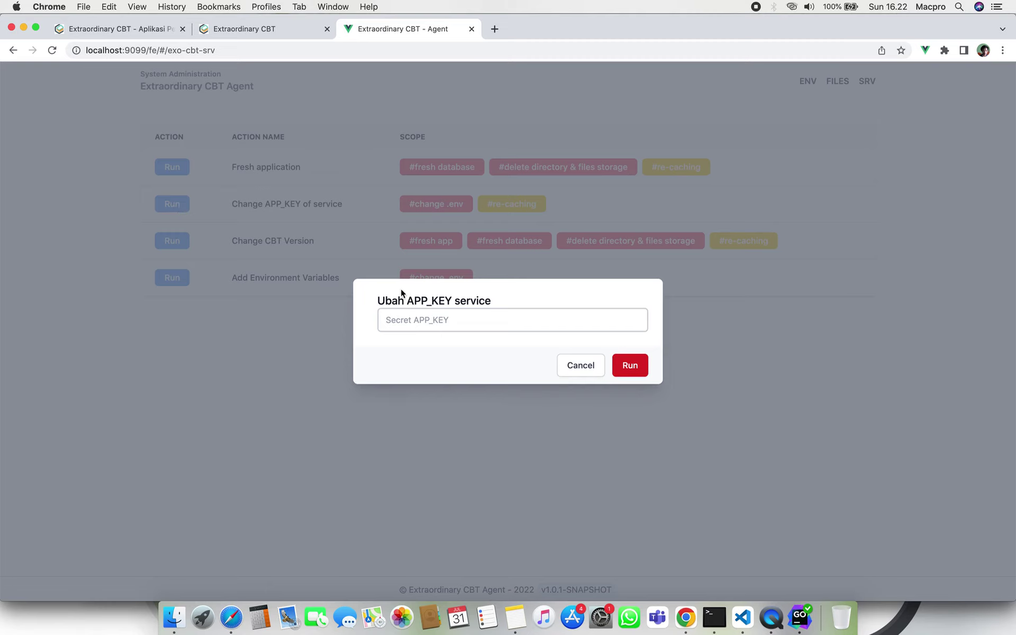
pyautogui.click(278, 28)
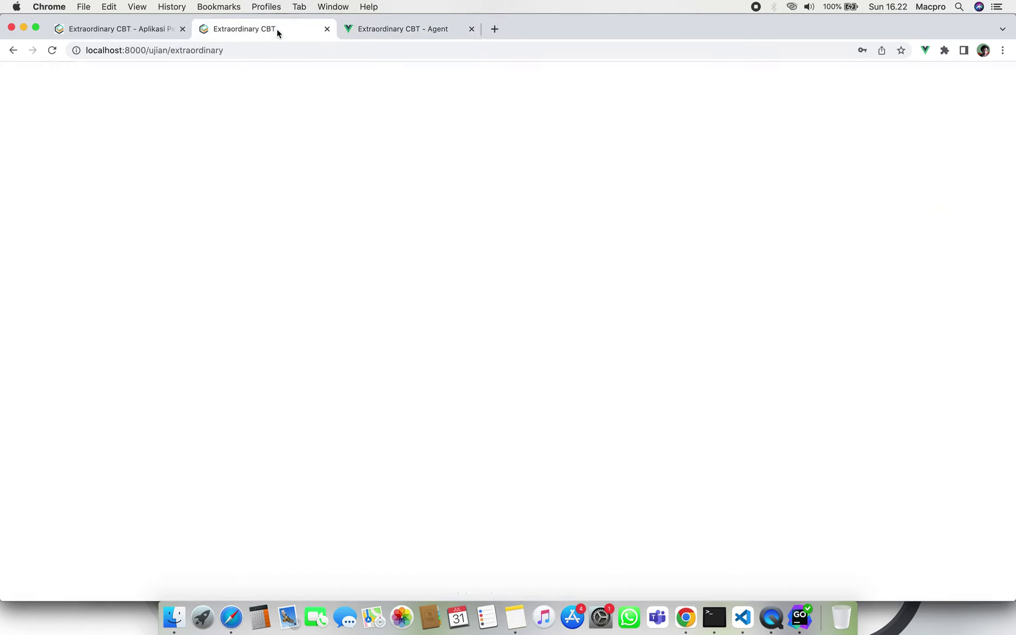
pyautogui.click(142, 24)
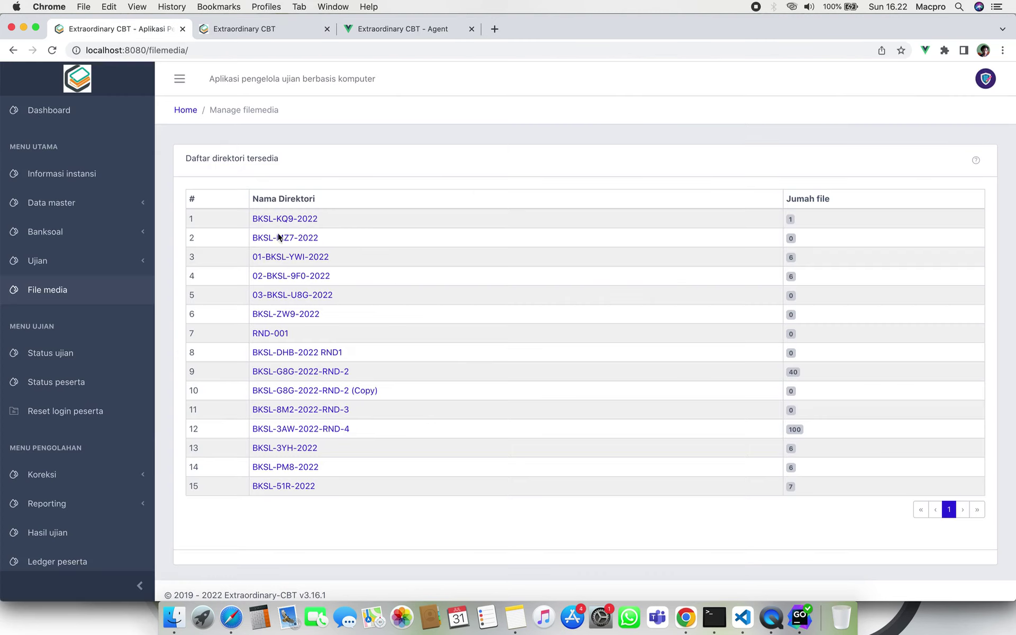
pyautogui.scroll(-5, 78, 454)
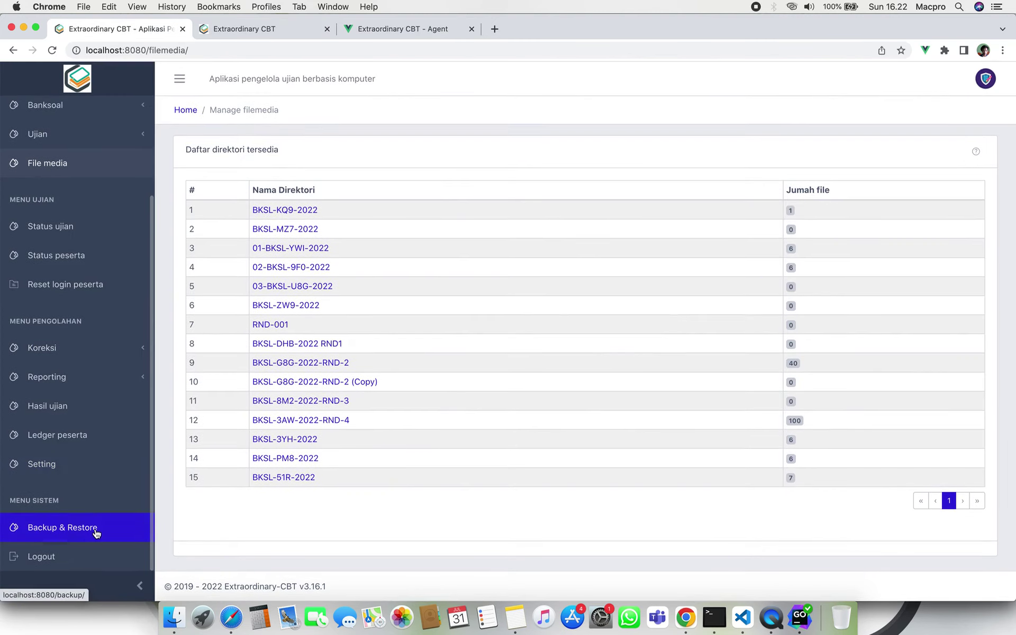
pyautogui.click(95, 529)
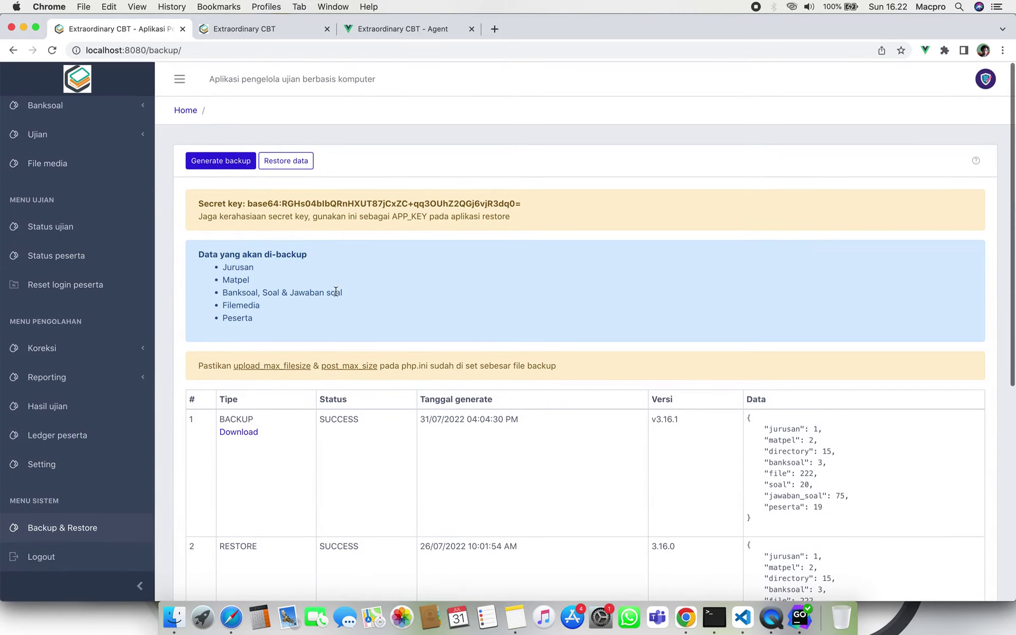
pyautogui.moveTo(248, 203); pyautogui.dragTo(525, 210)
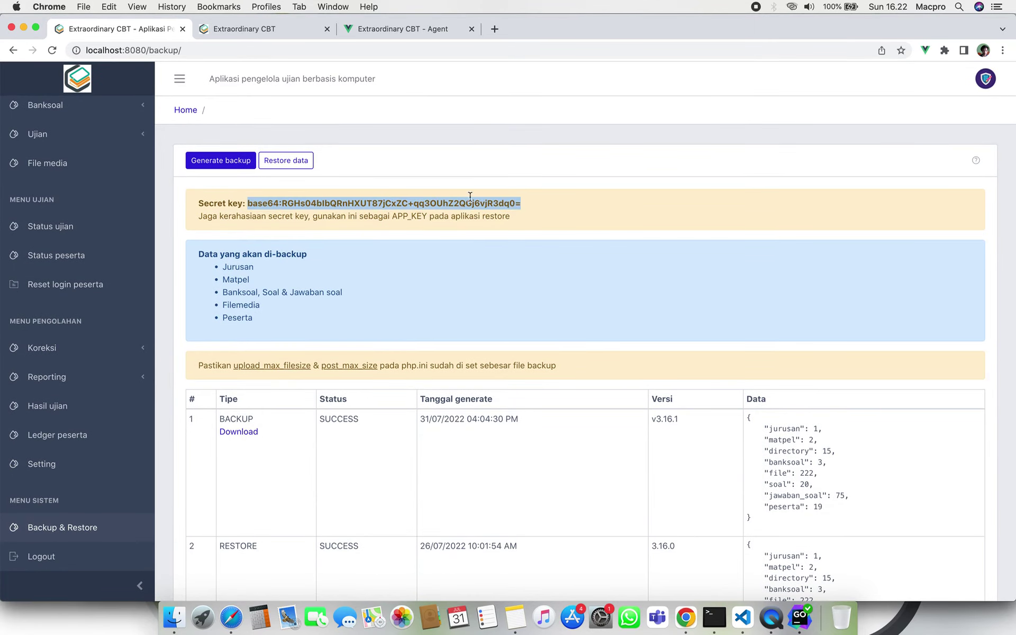
pyautogui.click(303, 201)
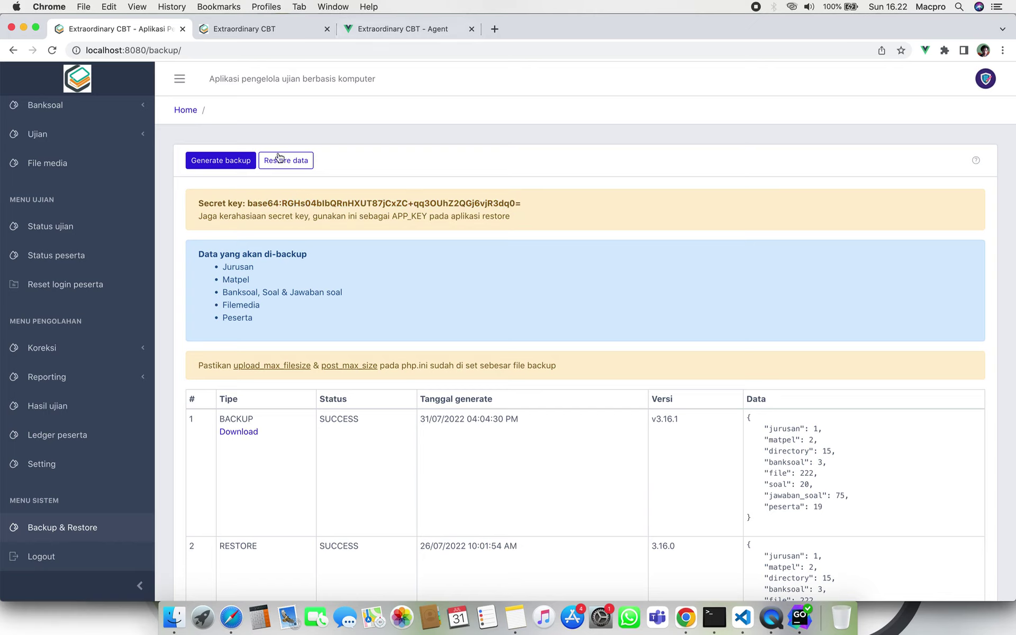
pyautogui.click(399, 29)
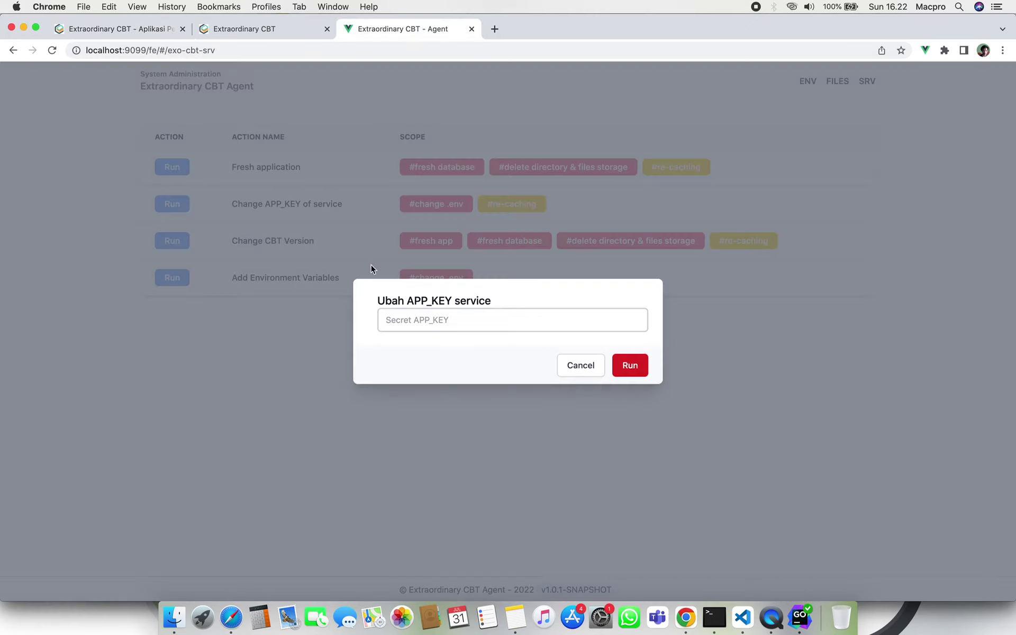
pyautogui.click(487, 331)
pyautogui.press('Down')
pyautogui.press('Up')
pyautogui.click(601, 289)
pyautogui.click(578, 367)
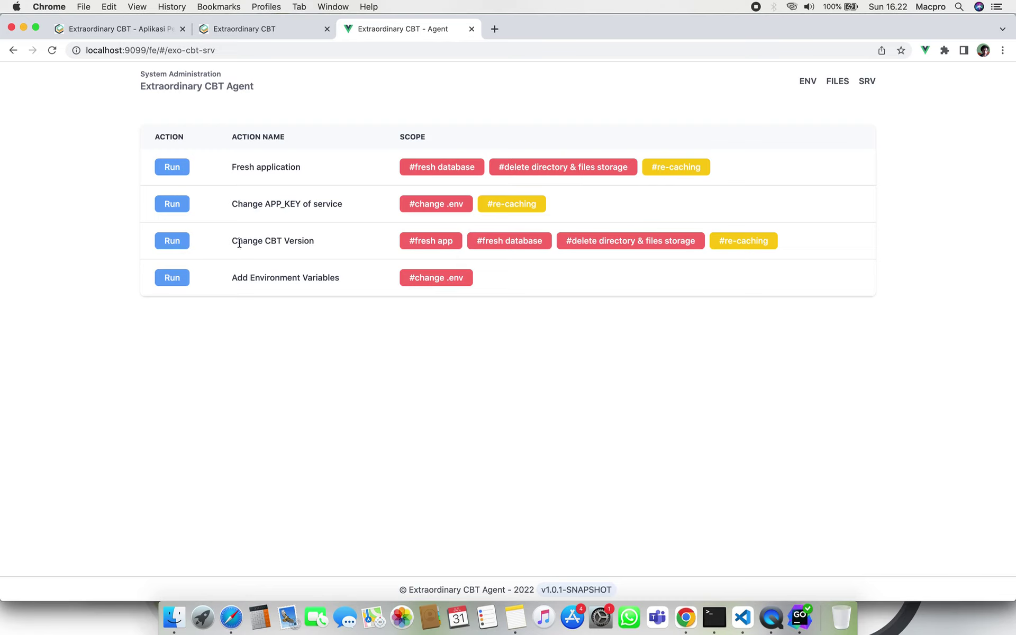
pyautogui.moveTo(233, 242); pyautogui.dragTo(322, 245)
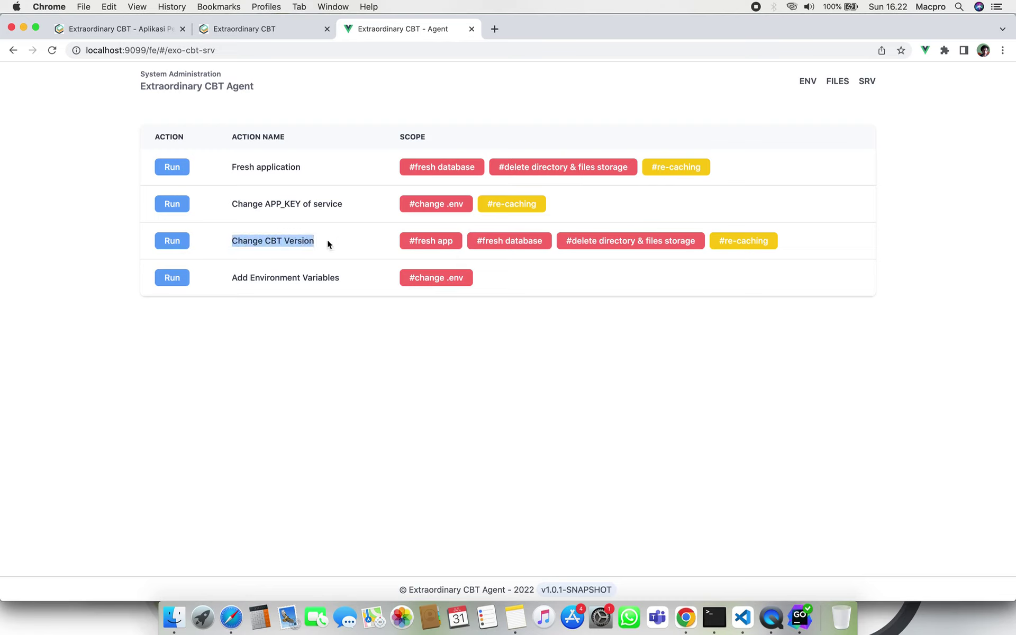
pyautogui.click(327, 243)
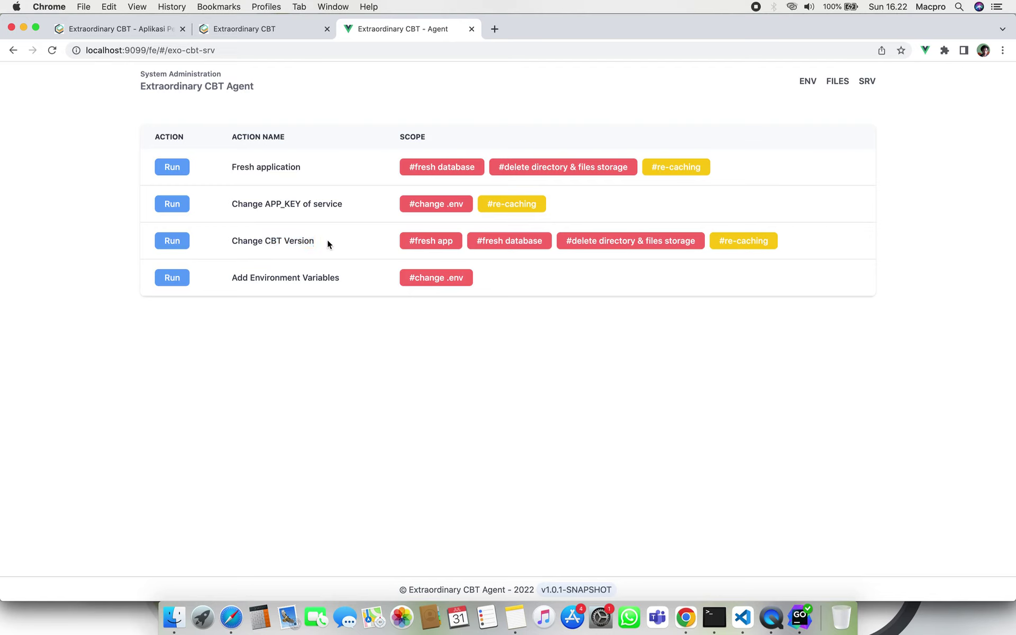
pyautogui.moveTo(327, 243); pyautogui.dragTo(227, 239)
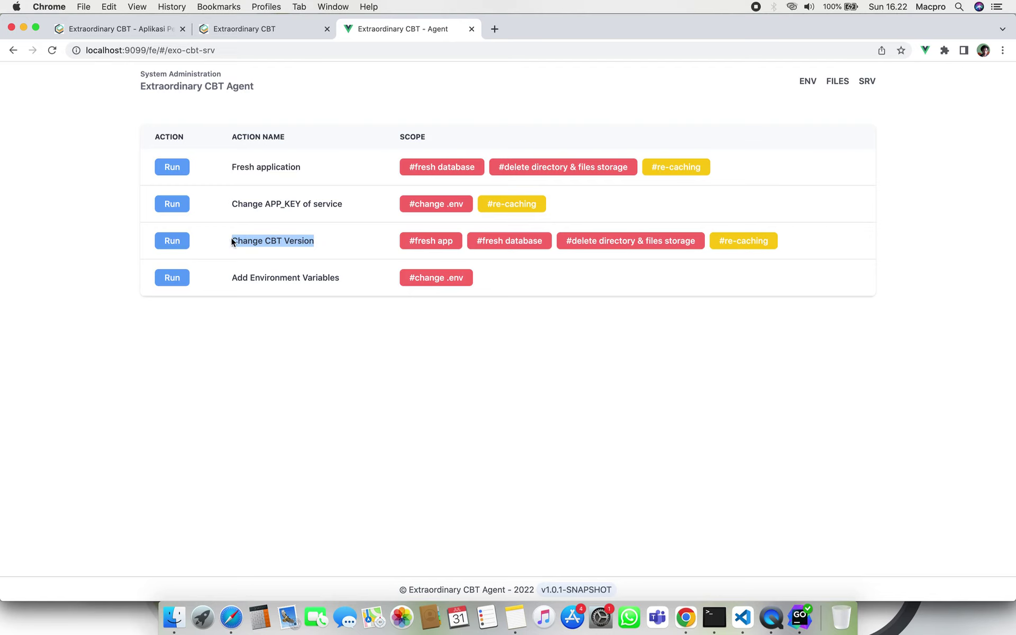
pyautogui.click(232, 242)
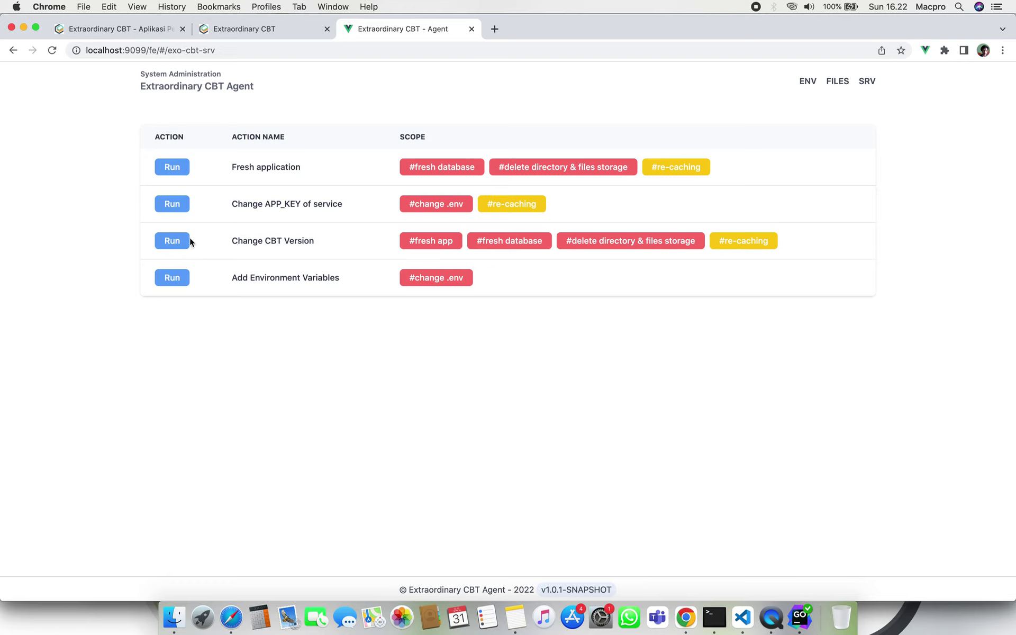
pyautogui.click(172, 241)
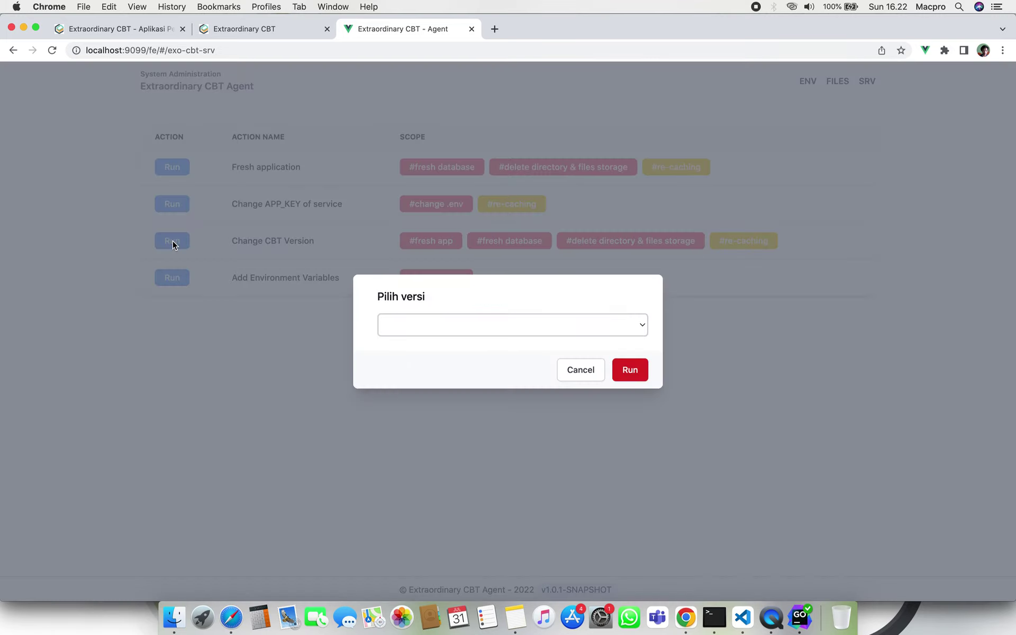
pyautogui.click(509, 329)
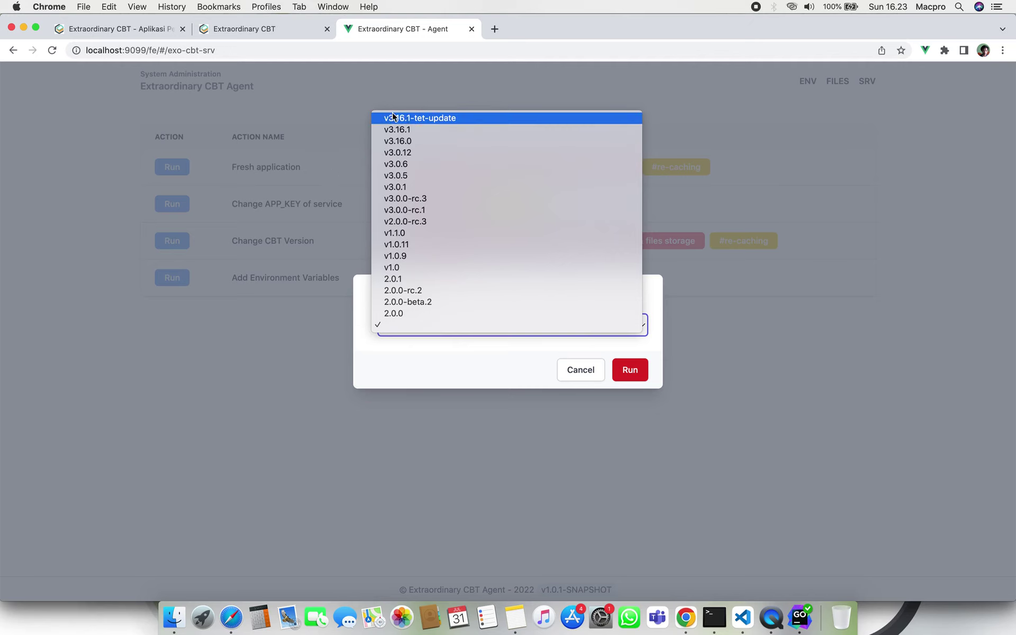
pyautogui.click(446, 376)
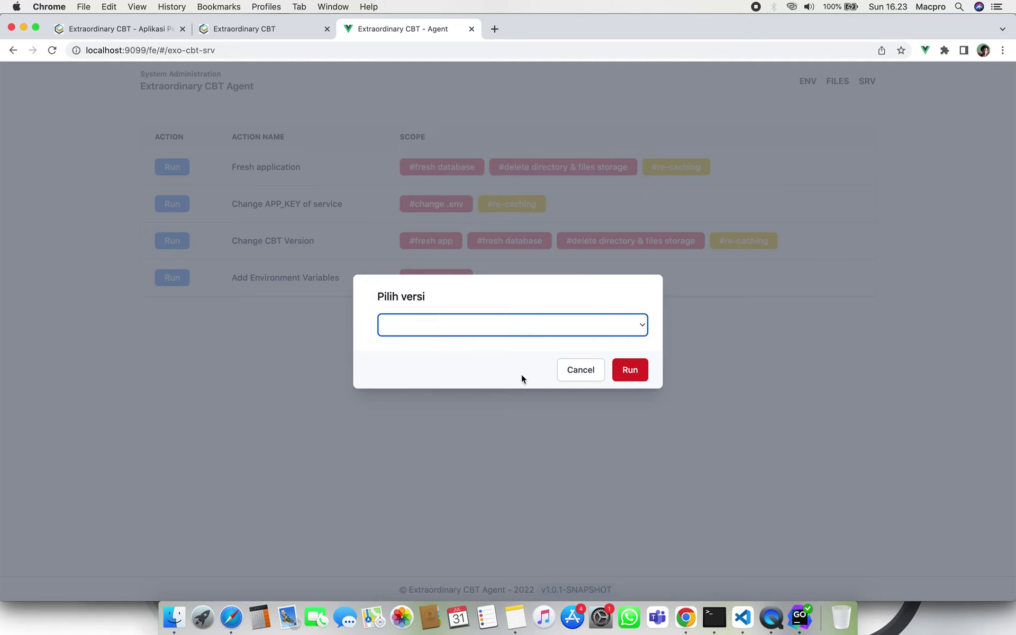
pyautogui.click(567, 325)
pyautogui.click(433, 140)
pyautogui.click(584, 370)
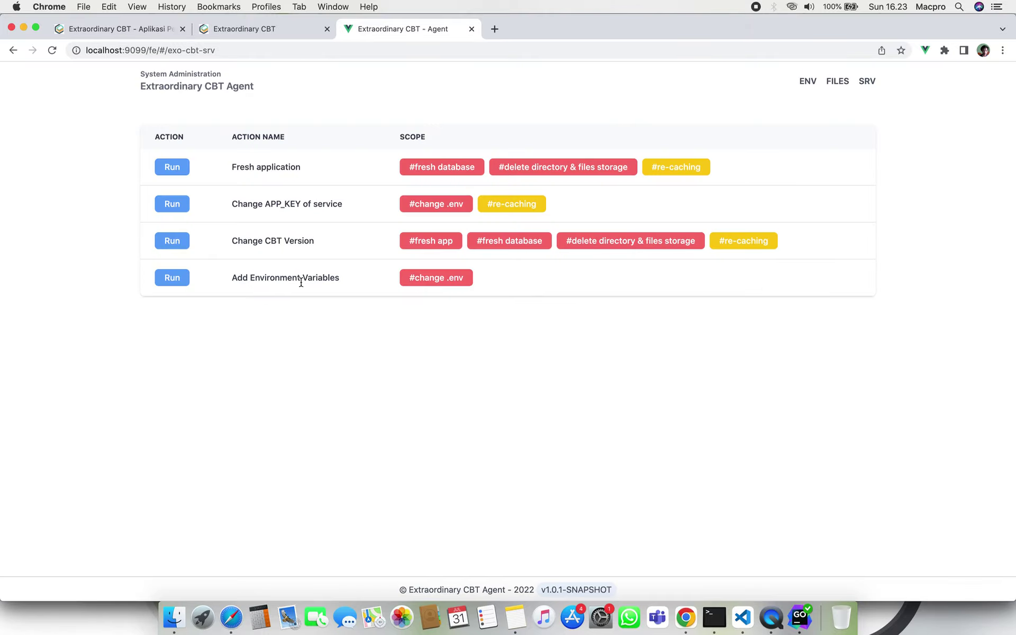
# Step: Highlight and read the Add Environment Variables action row text
pyautogui.moveTo(140, 273); pyautogui.dragTo(381, 277)
pyautogui.click(384, 278)
pyautogui.moveTo(484, 286); pyautogui.dragTo(151, 274)
pyautogui.click(221, 291)
pyautogui.moveTo(143, 270); pyautogui.dragTo(295, 292)
pyautogui.click(415, 291)
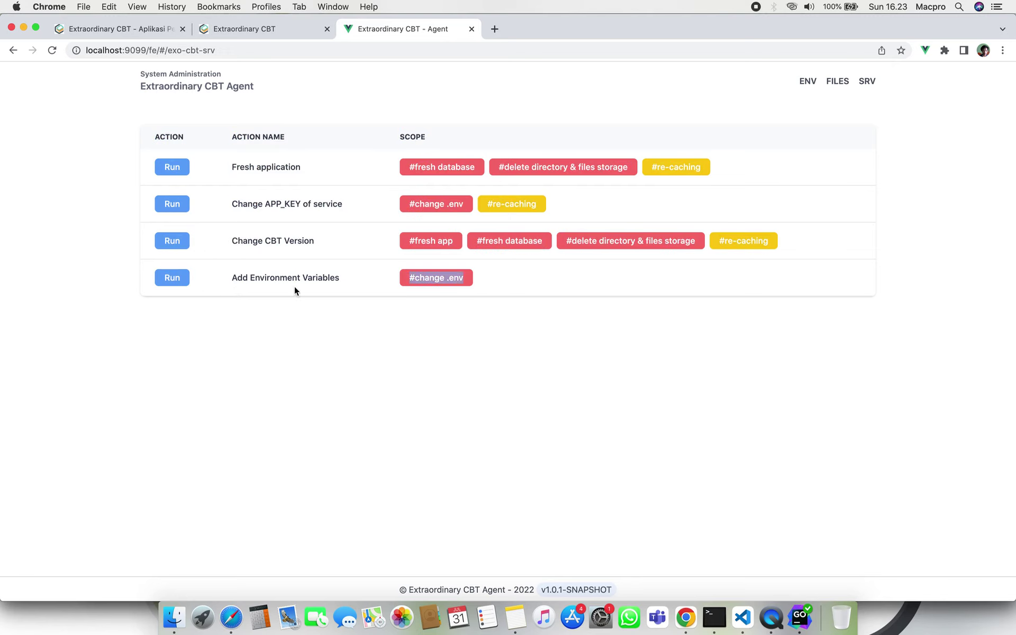
# Step: View the ENV service versions table, then return to the main CBT Backup & Restore page
pyautogui.click(253, 282)
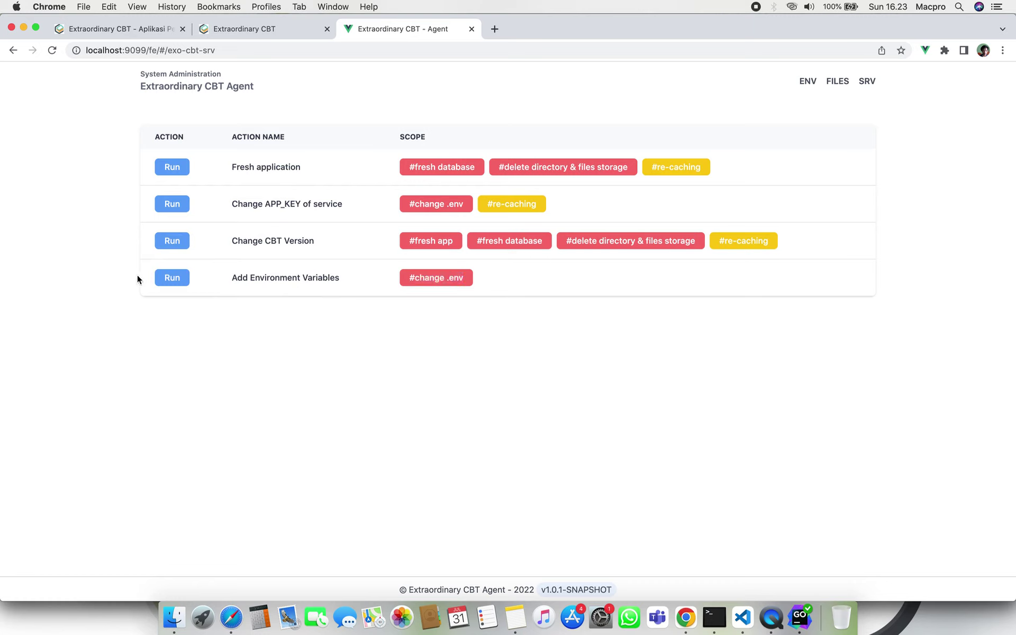
pyautogui.click(808, 81)
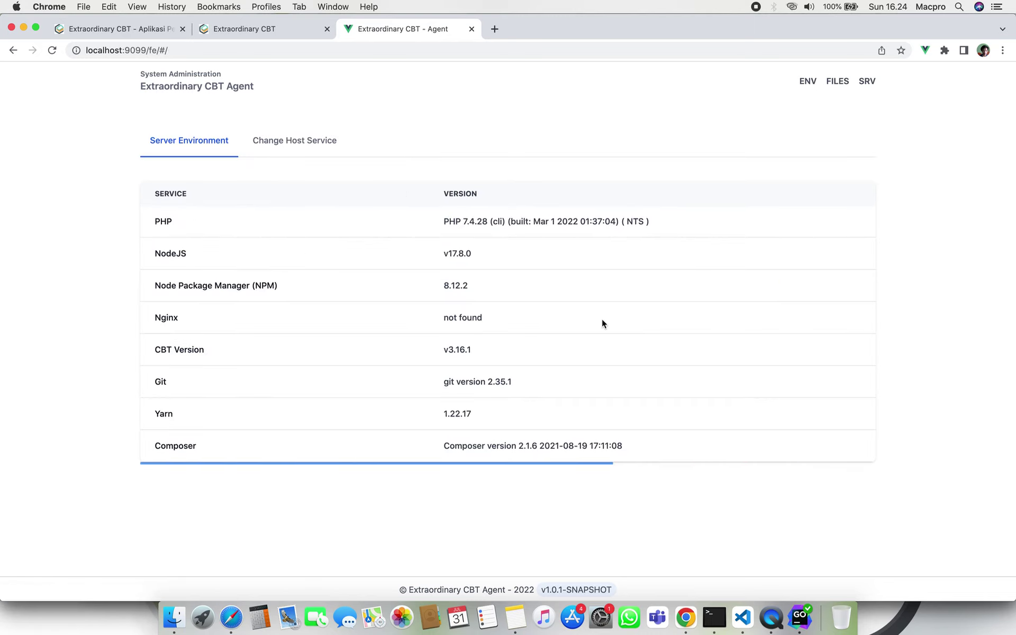
pyautogui.click(132, 28)
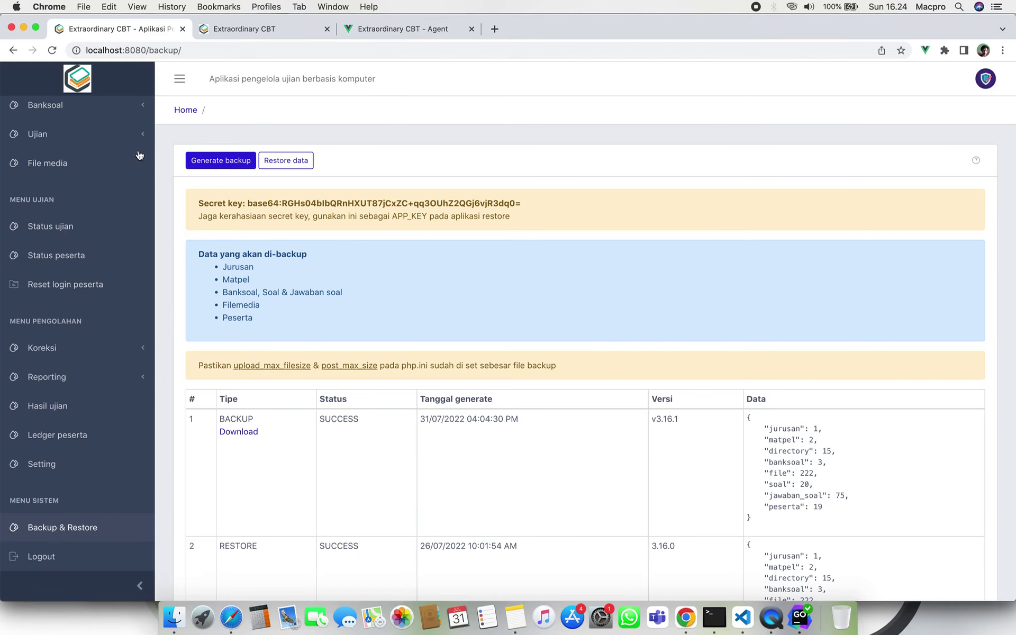
pyautogui.scroll(-5, 109, 396)
pyautogui.scroll(5, 316, 379)
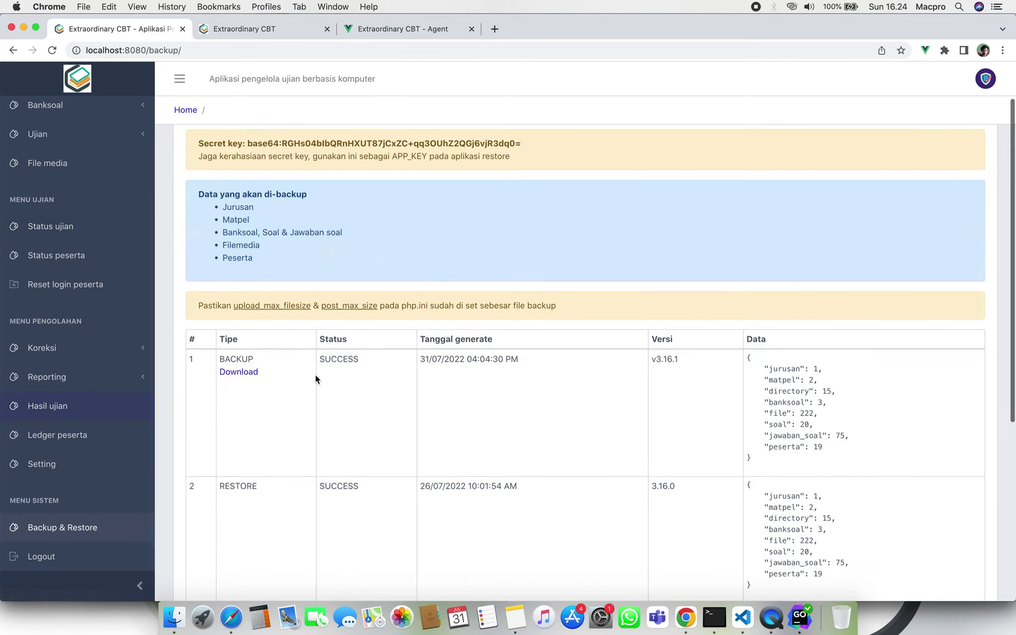
pyautogui.scroll(-5, 315, 379)
pyautogui.scroll(-3, 316, 379)
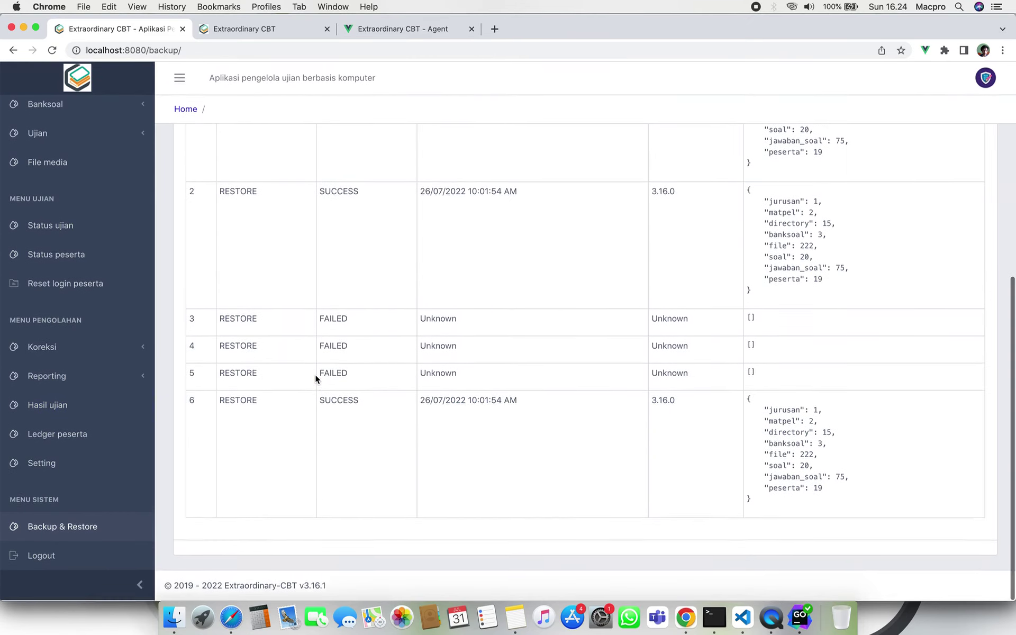
pyautogui.scroll(10, 339, 348)
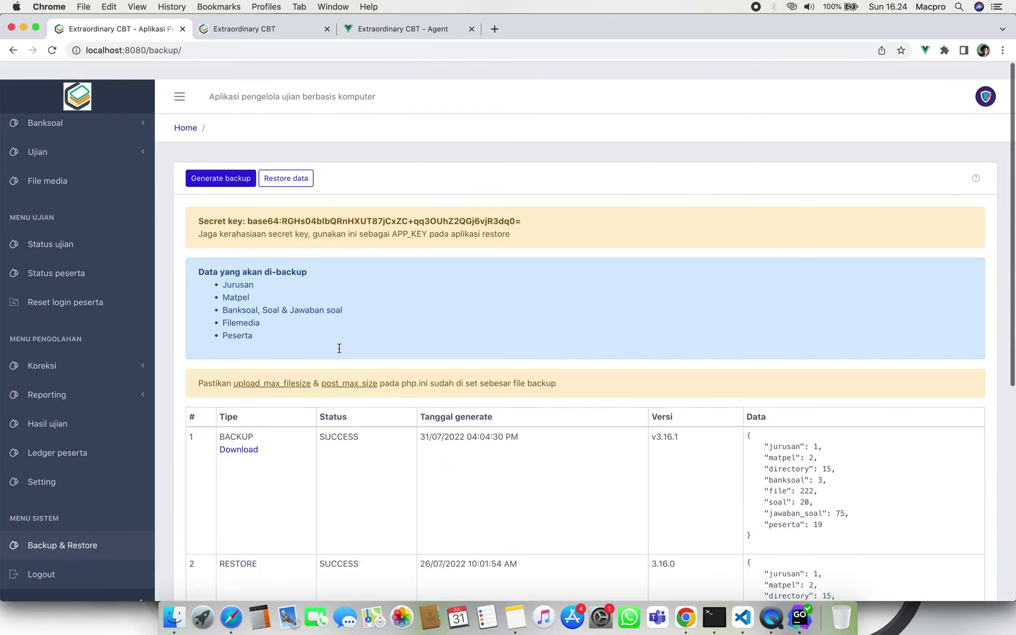
pyautogui.scroll(-10, 338, 347)
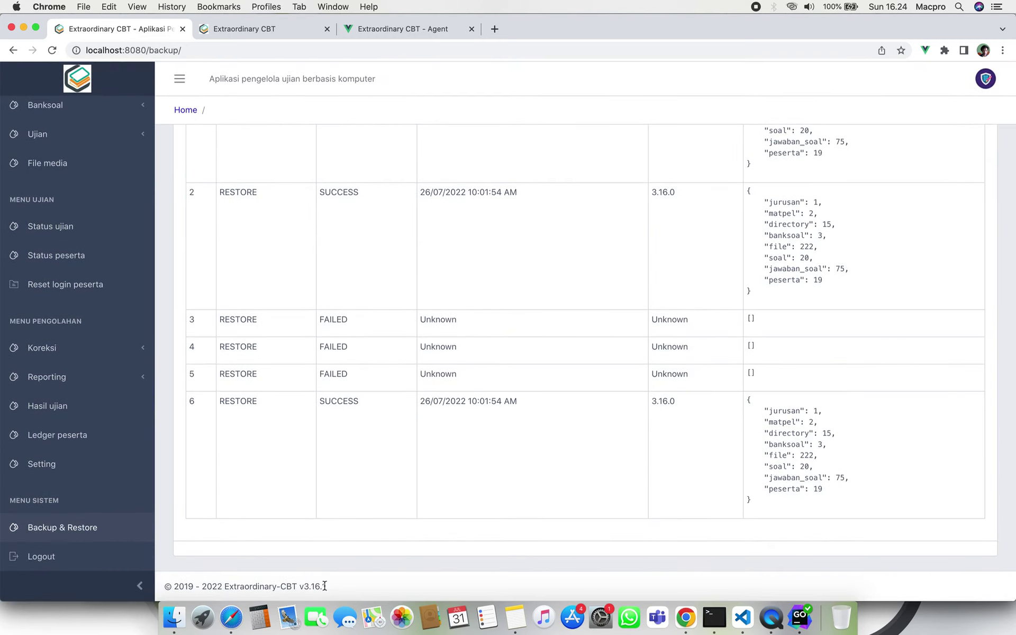
pyautogui.scroll(1, 324, 269)
pyautogui.scroll(7, 322, 265)
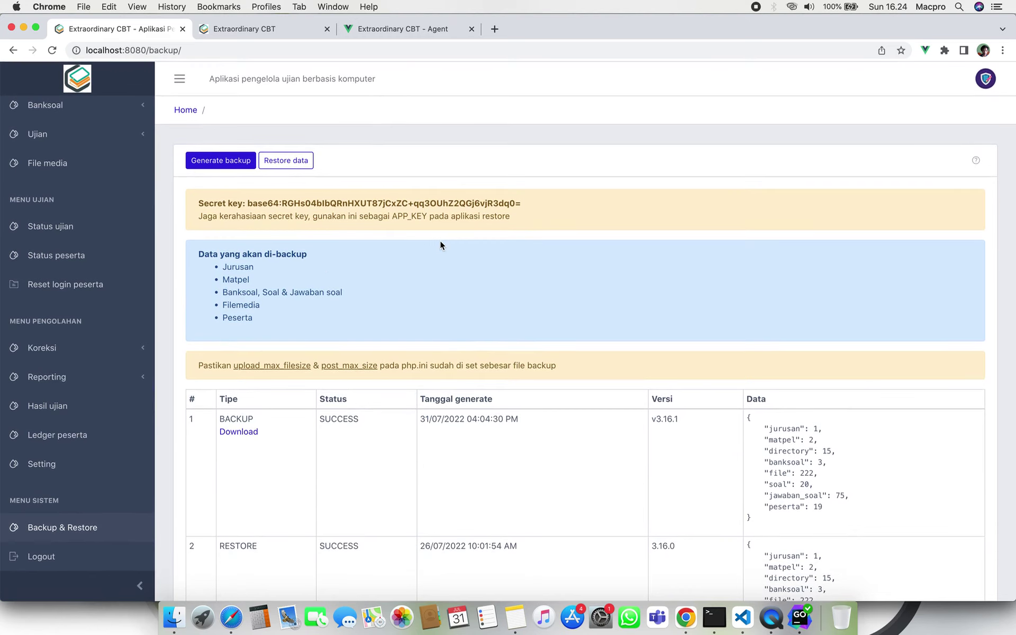